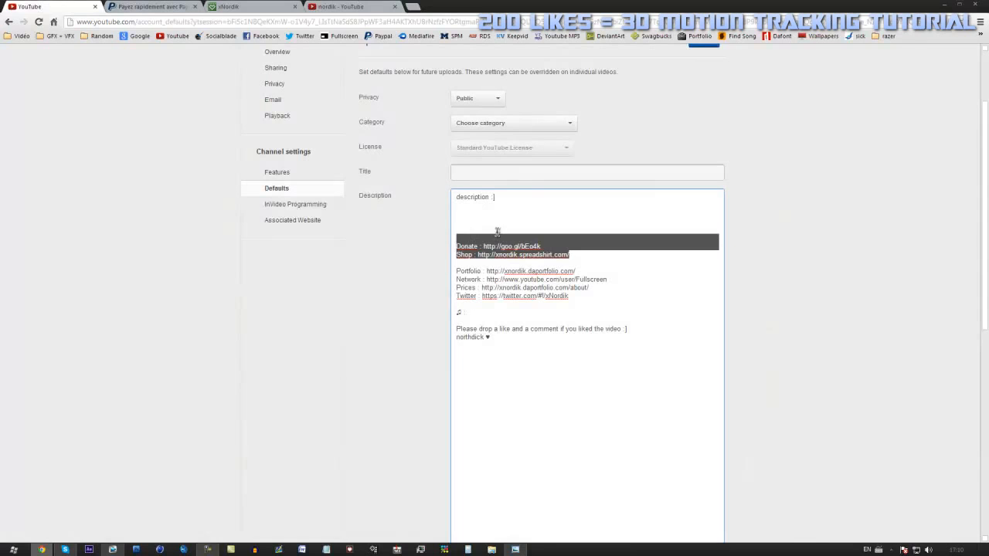
Step: Review the donation and shop links in the default upload description and the About section on the YouTube channel page
double_click(524, 256)
left_click(531, 256)
left_click(336, 6)
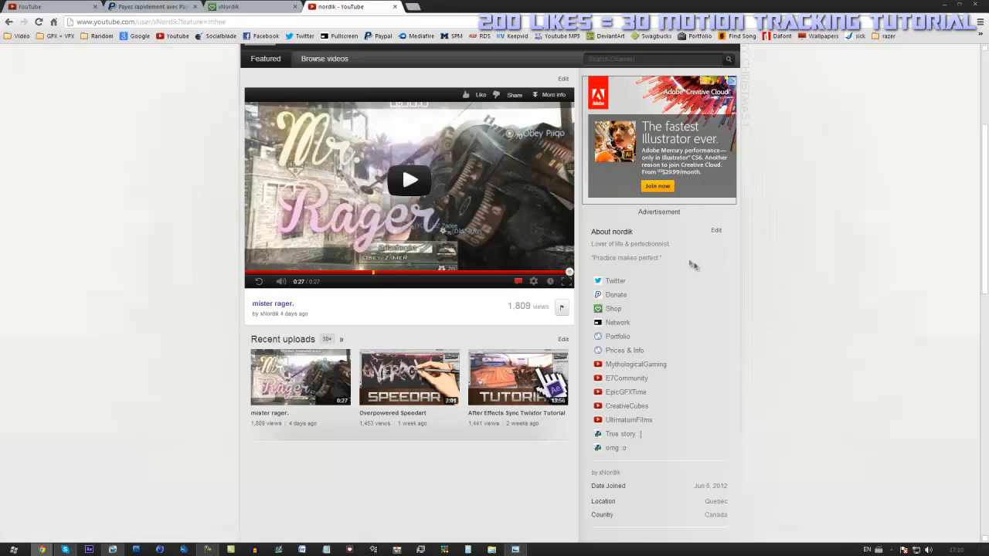
left_click_drag(678, 263, 589, 231)
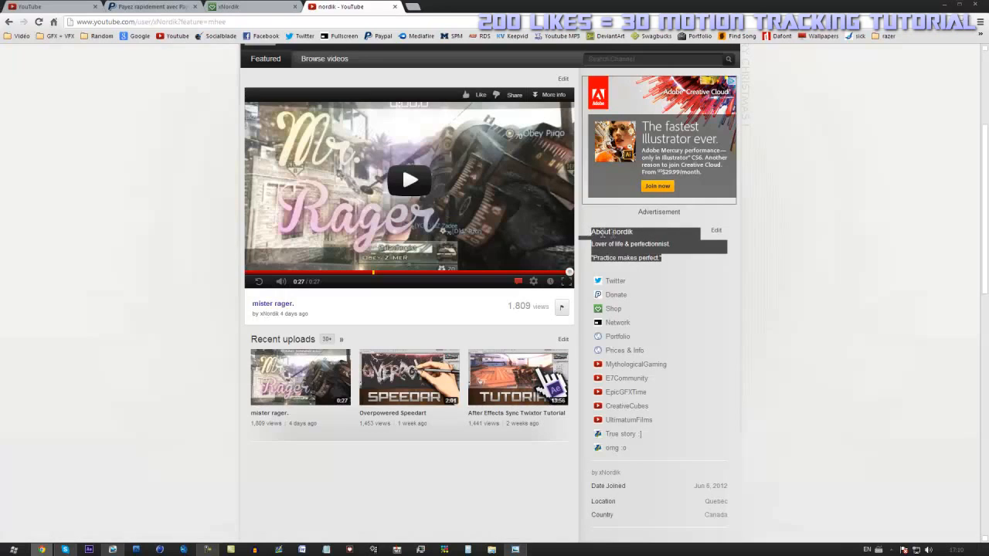
left_click(622, 233)
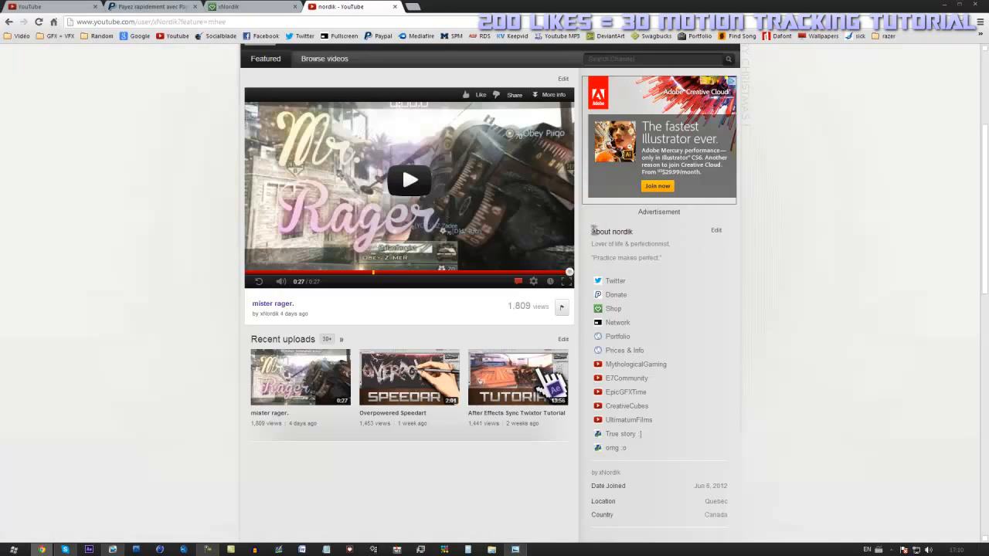
left_click_drag(592, 231, 636, 234)
left_click(634, 247)
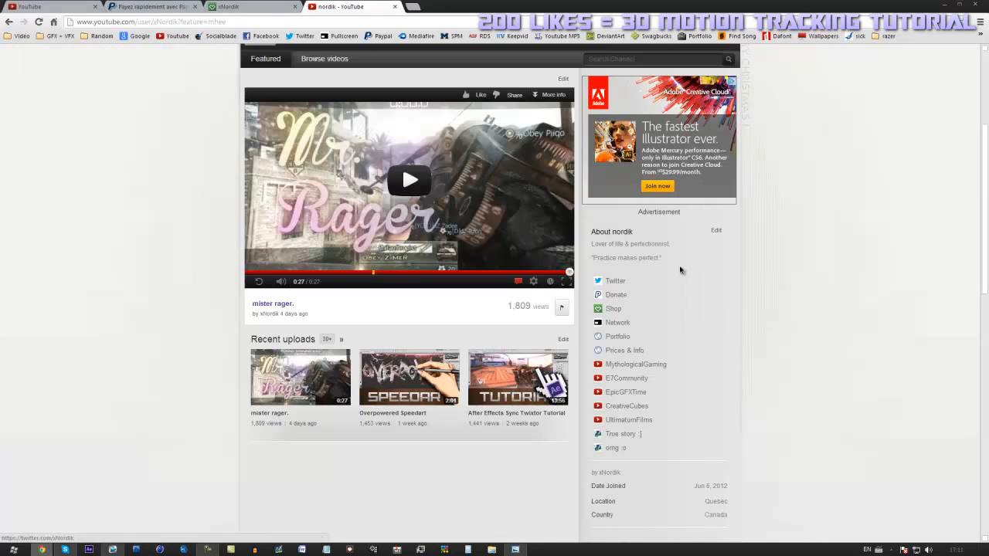
left_click_drag(668, 261, 595, 245)
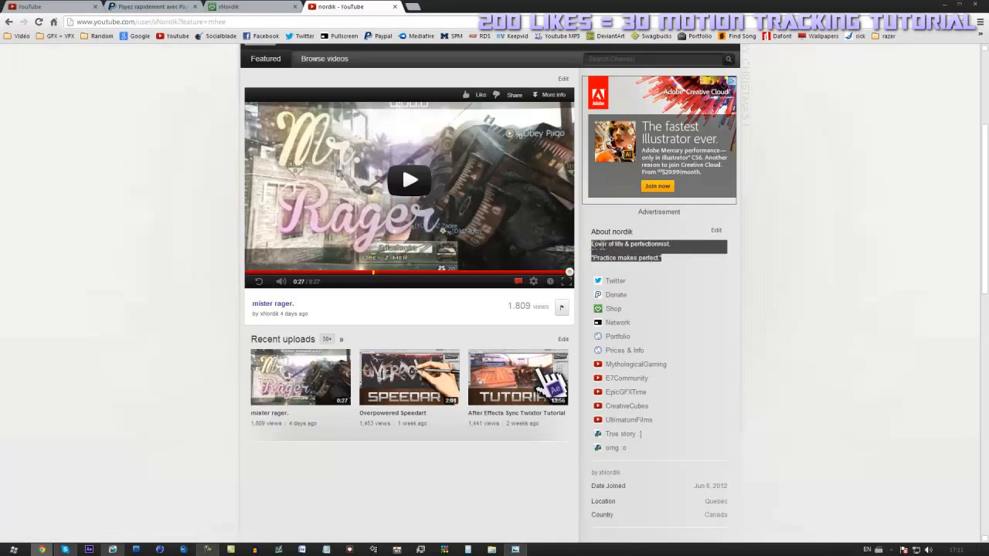
left_click(610, 244)
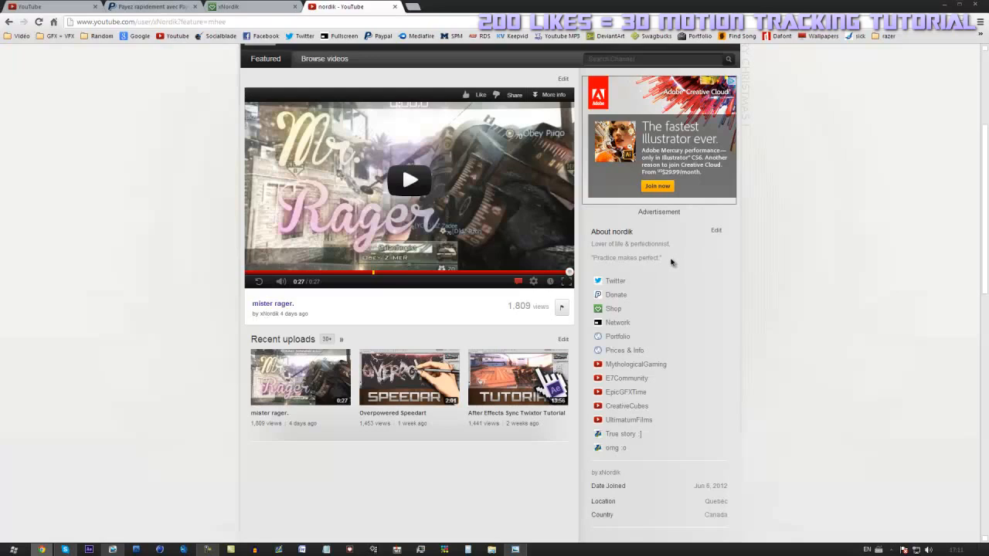
left_click_drag(668, 258, 581, 232)
left_click(611, 241)
left_click_drag(588, 231, 727, 231)
left_click(716, 229)
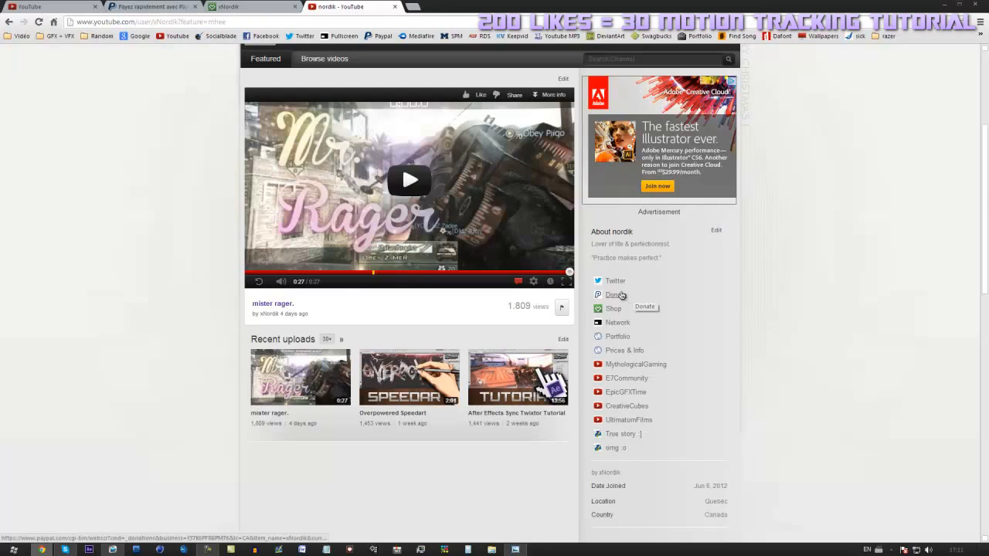
Step: View the PayPal page from the channel's Donate link and browse the clothing products in the Spreadshirt shop
left_click(622, 296)
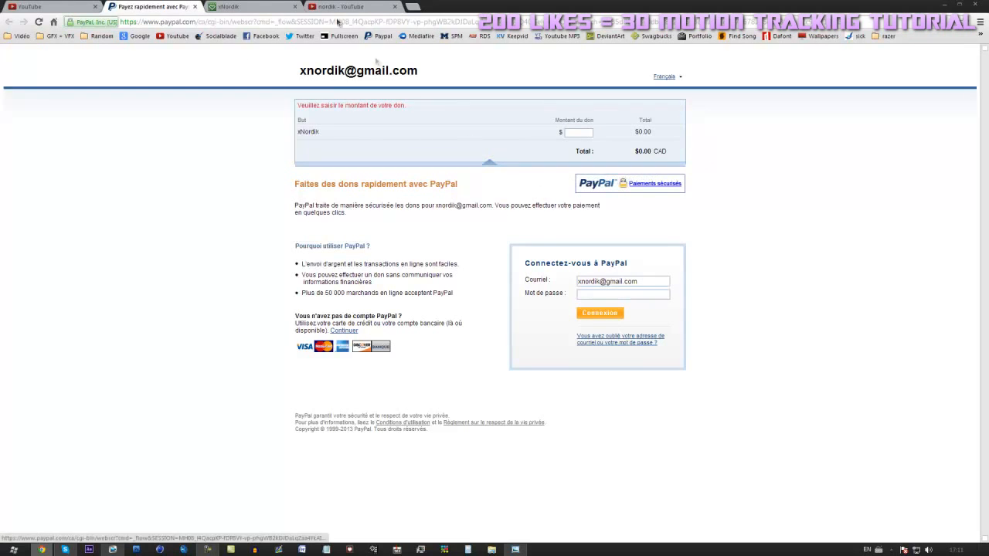
left_click(261, 5)
scroll(804, 231, "down", 3)
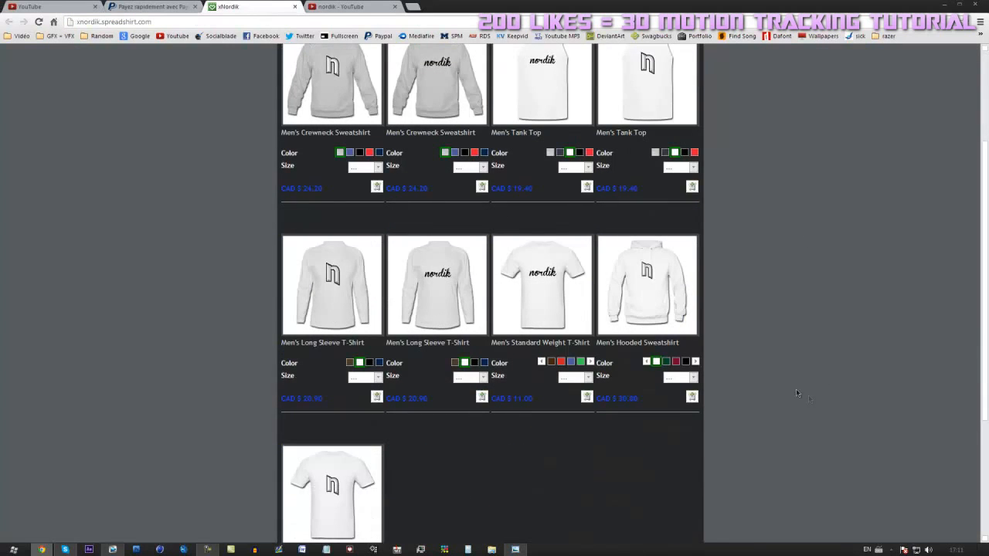
scroll(782, 387, "down", 2)
scroll(239, 374, "up", 4)
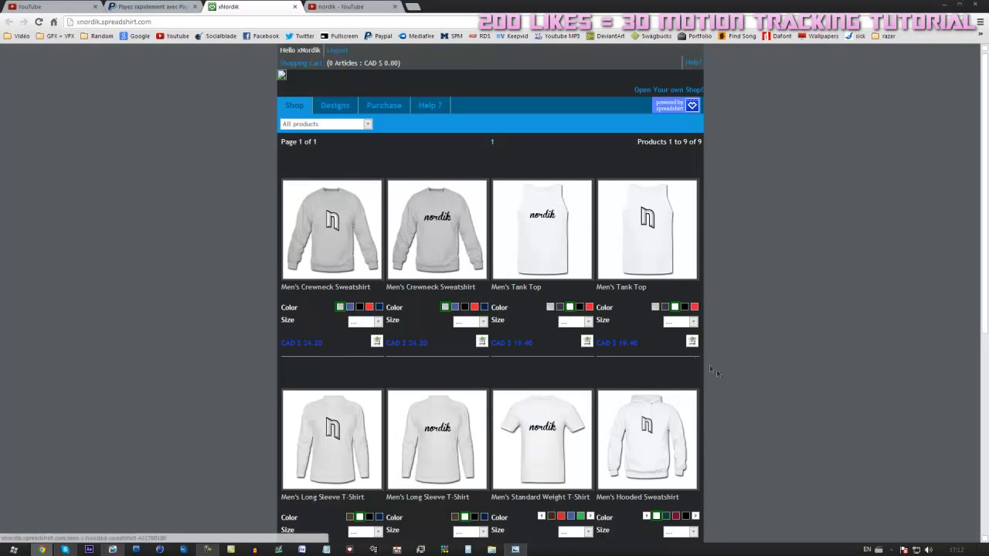
scroll(718, 370, "down", 5)
scroll(740, 388, "up", 5)
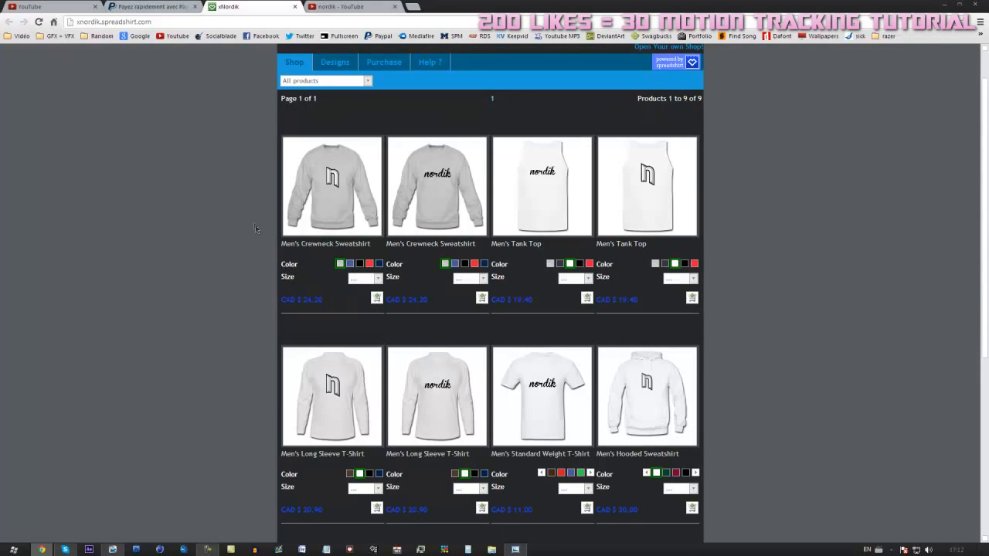
scroll(453, 460, "down", 3)
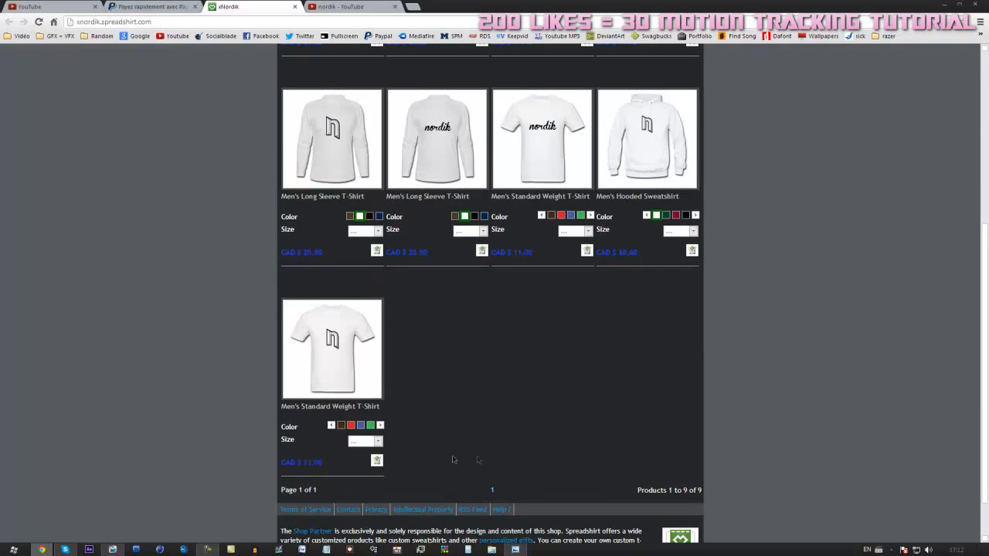
scroll(587, 427, "up", 4)
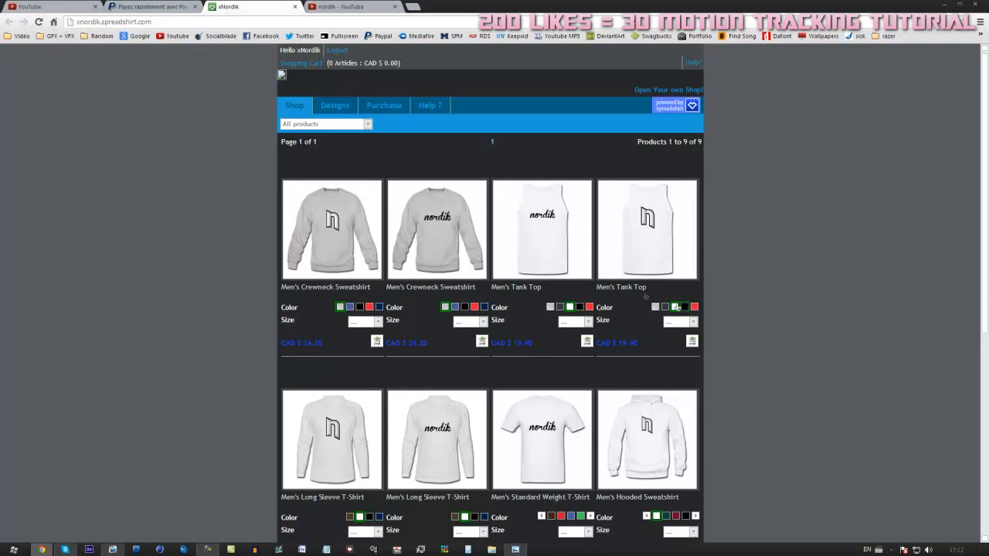
left_click(376, 5)
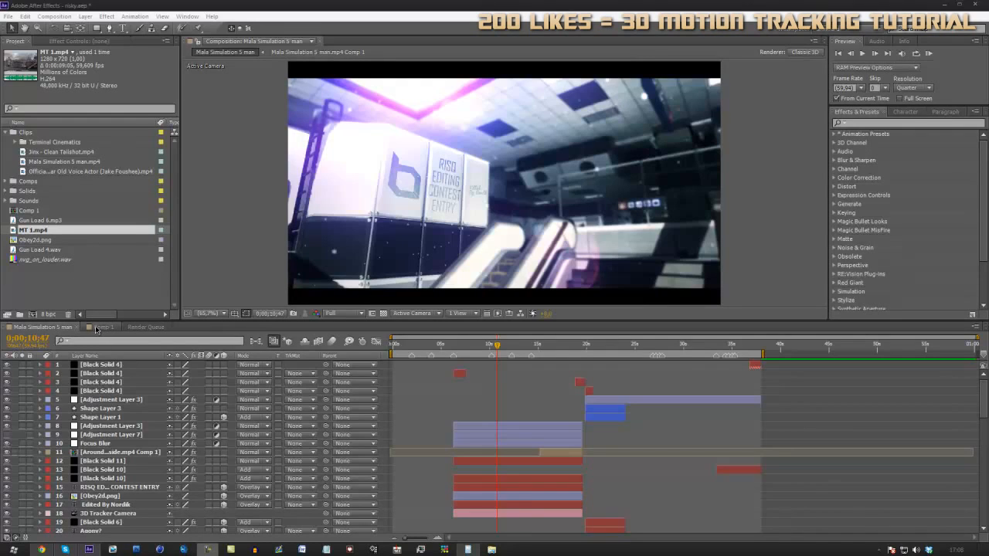
Step: In After Effects, check the settings for a new composition, cancel without creating it, and open Comp 1
left_click(33, 316)
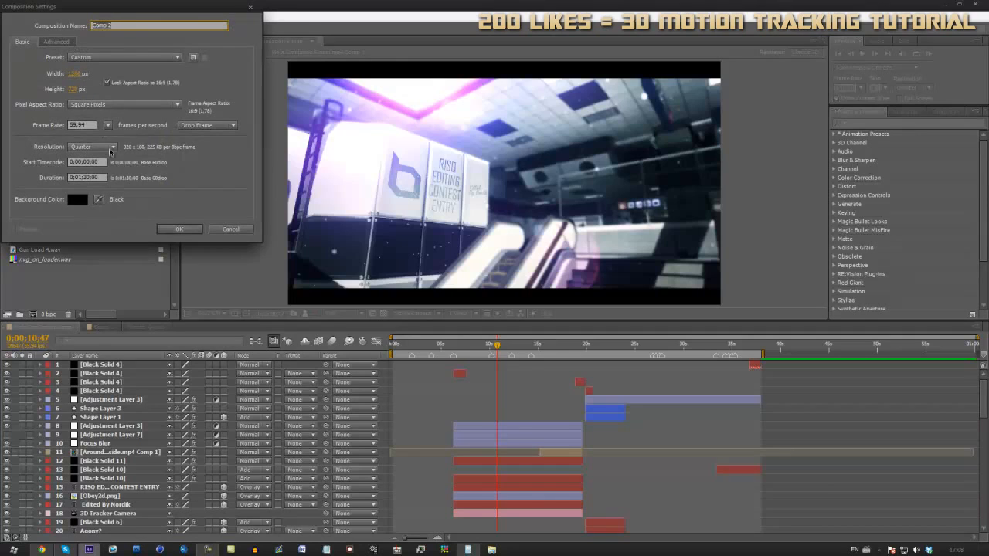
left_click(241, 231)
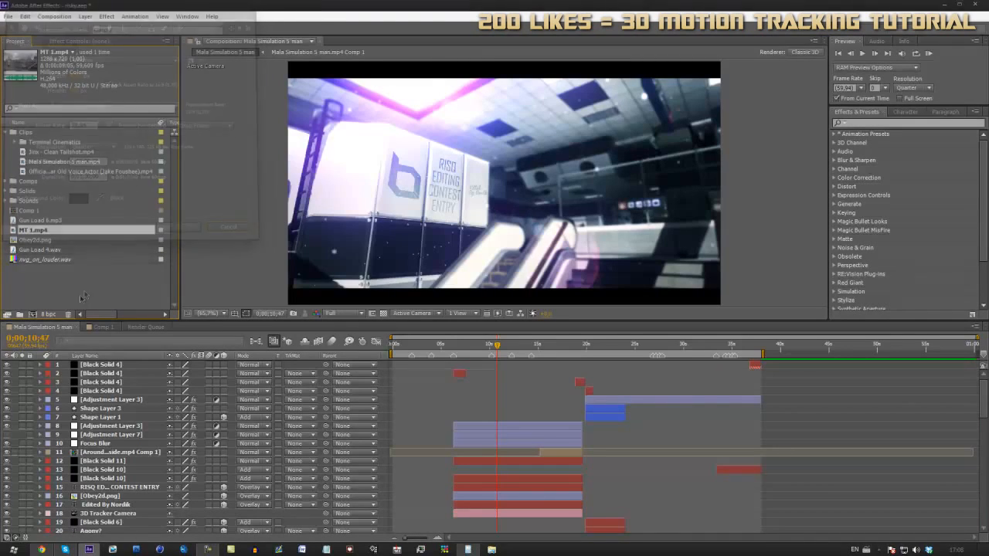
left_click(104, 327)
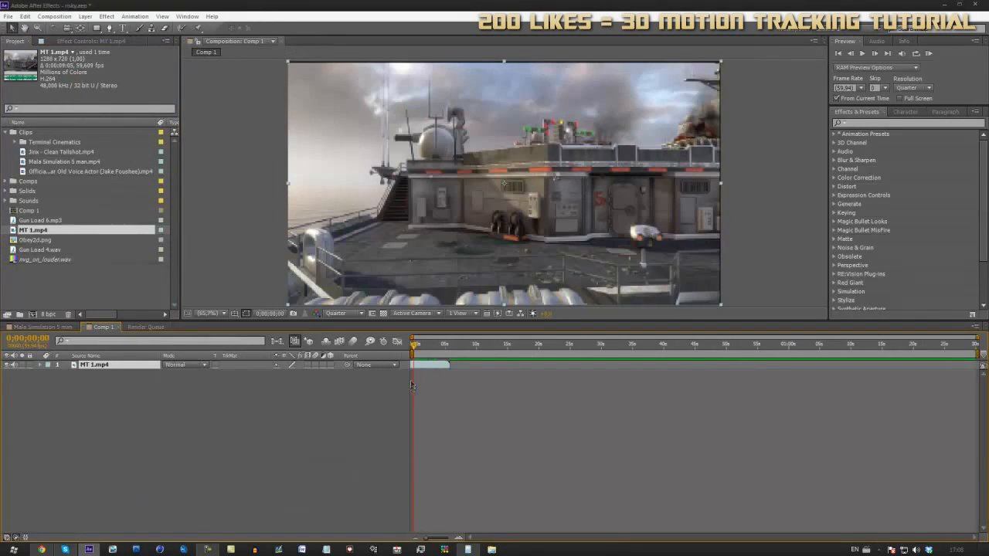
Step: Trim the MT 1.mp4 layer to a section about 3 seconds long and place it at the start of Comp 1
left_click_drag(421, 365, 468, 363)
left_click(476, 344)
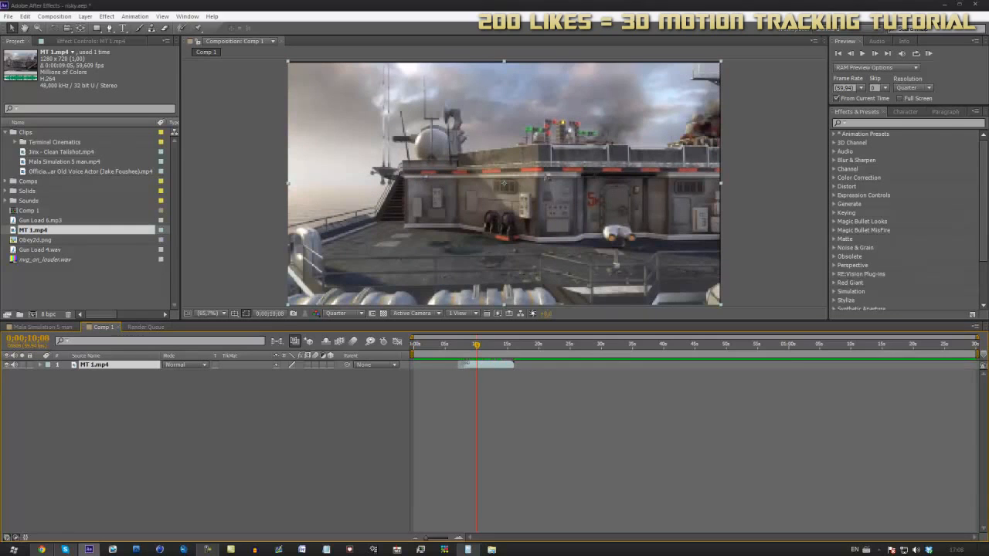
left_click_drag(478, 346, 411, 362)
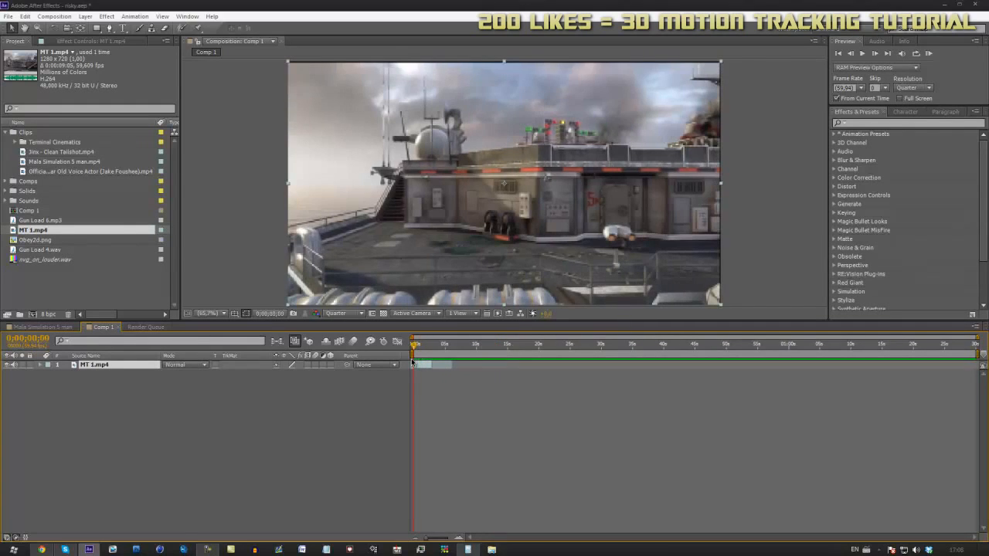
Step: Run Track Camera on the MT 1.mp4 layer to analyze the footage
right_click(426, 365)
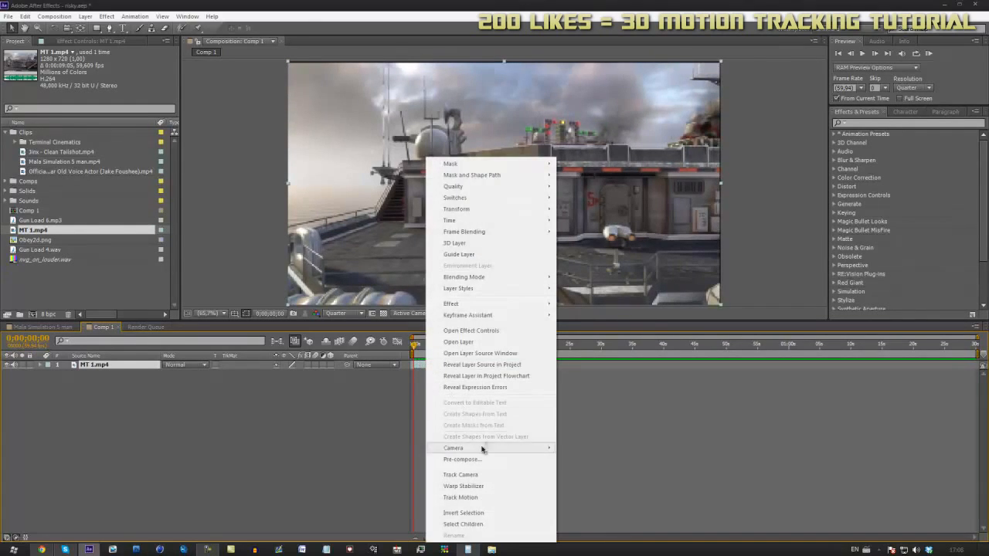
left_click(467, 478)
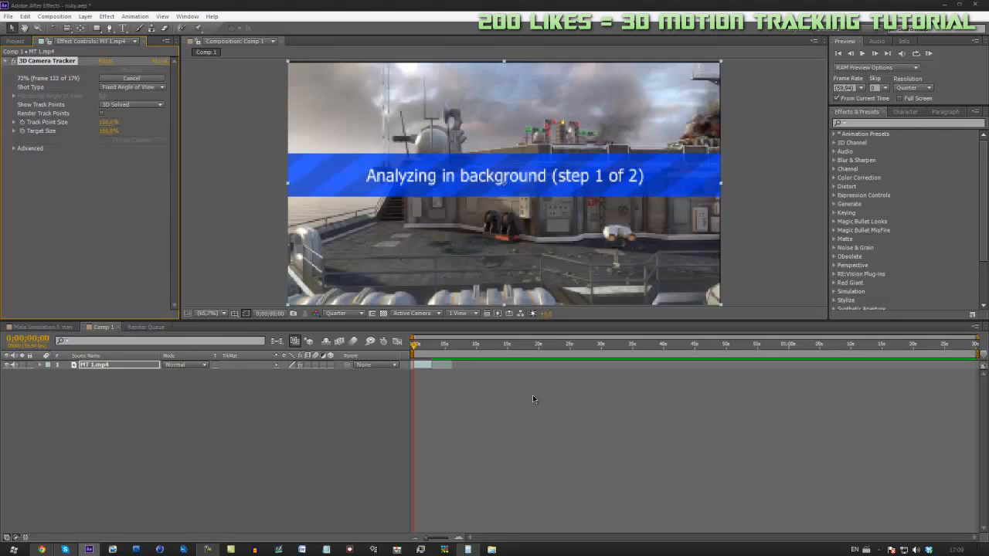
Step: Open a new Chrome window, maximize it, and go to the bookmarked Twitter page
right_click(42, 550)
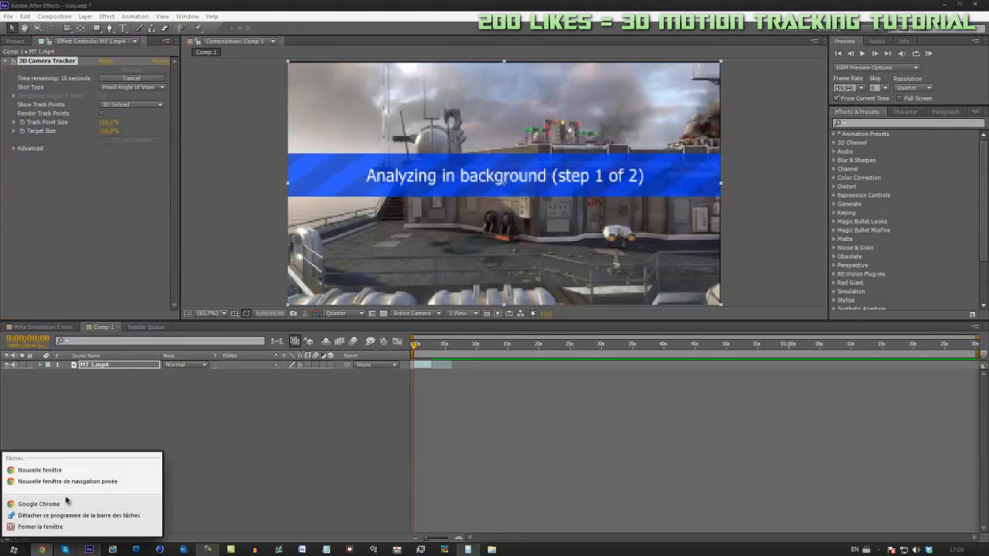
left_click(56, 478)
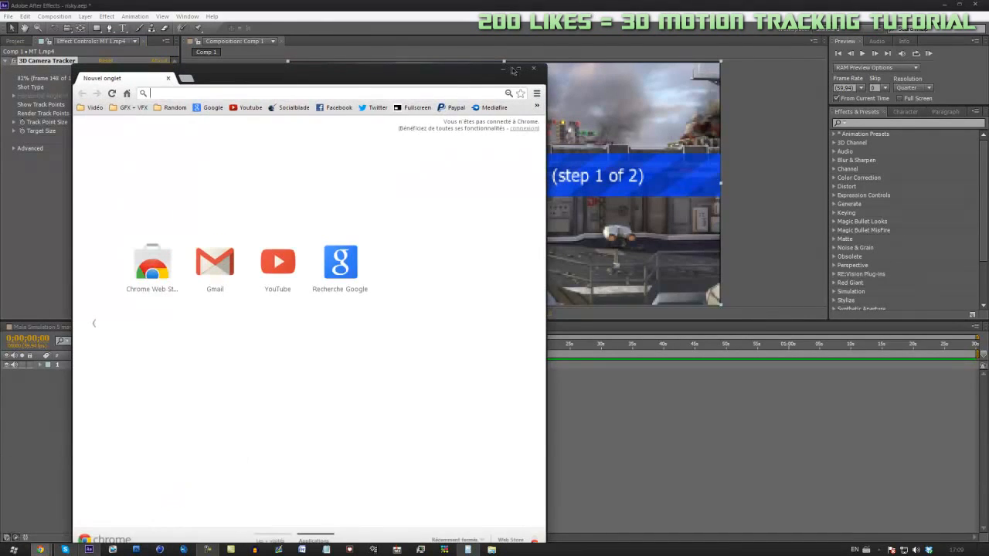
left_click(515, 69)
left_click(304, 35)
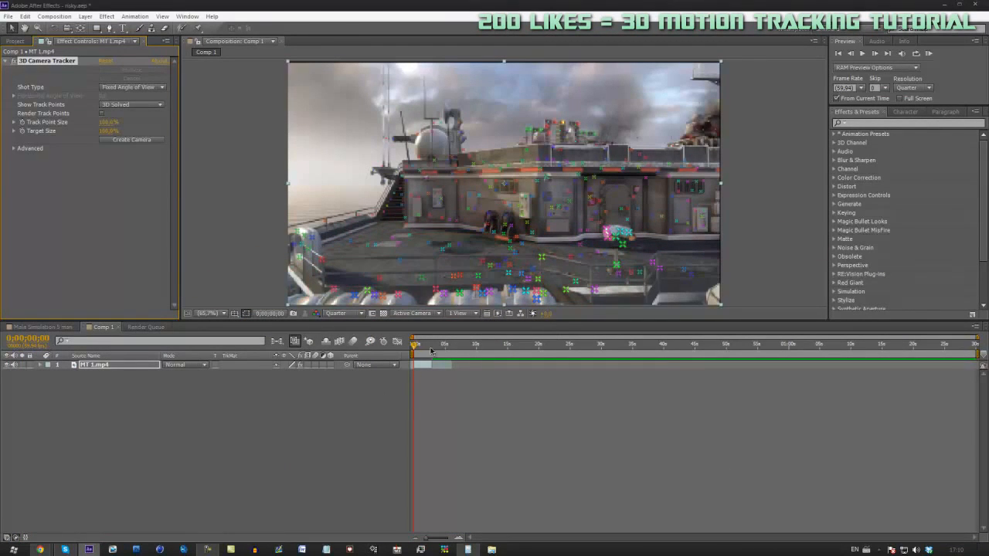
Step: Examine the camera track points at 0;00;01;14 in Comp 1 and the tracked text and logo in the Mala Simulation 5 man composition
left_click_drag(418, 349, 421, 349)
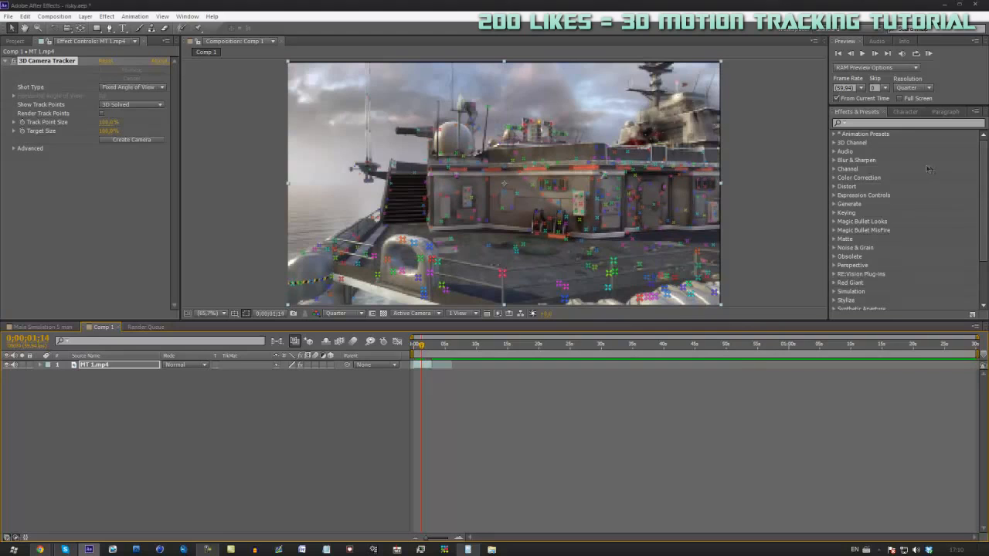
left_click(538, 428)
left_click(17, 42)
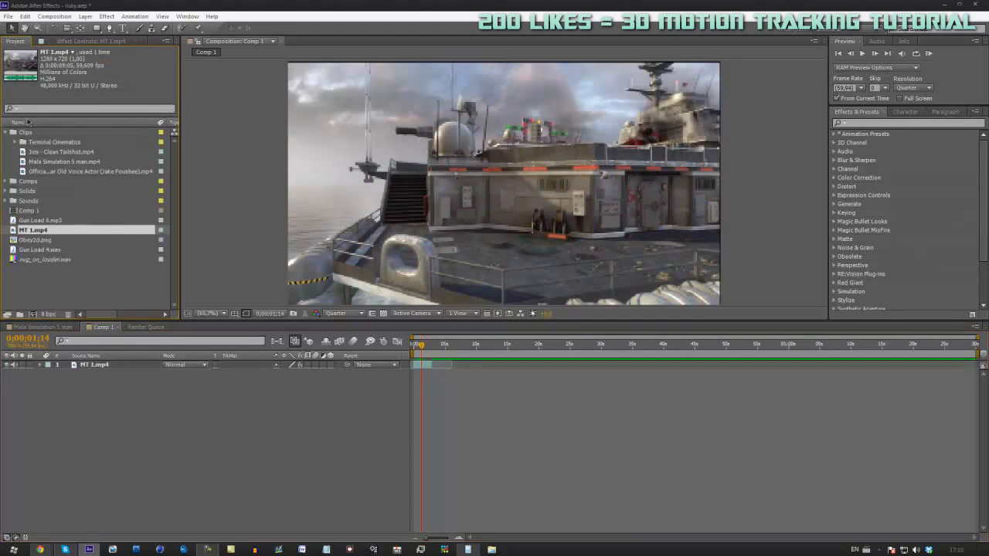
left_click(58, 327)
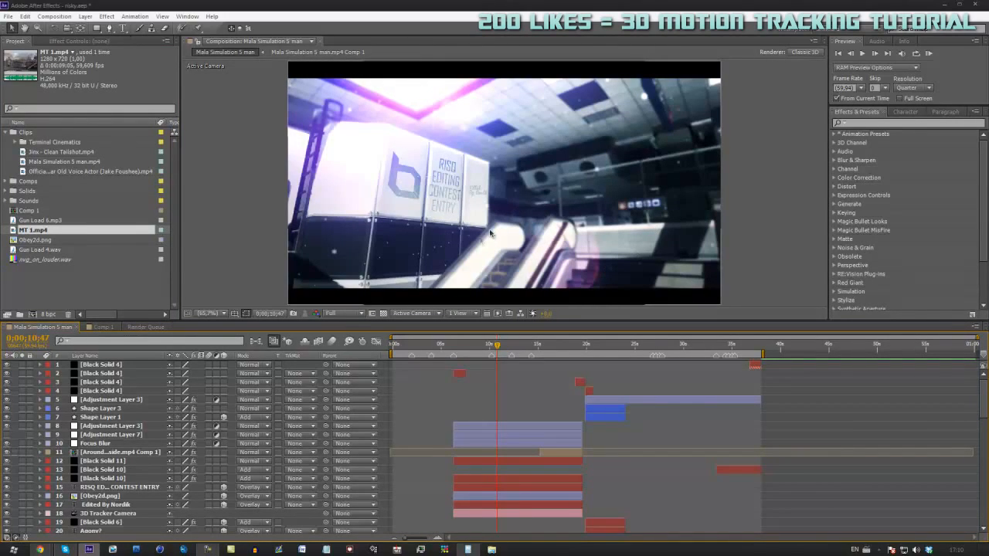
left_click(103, 327)
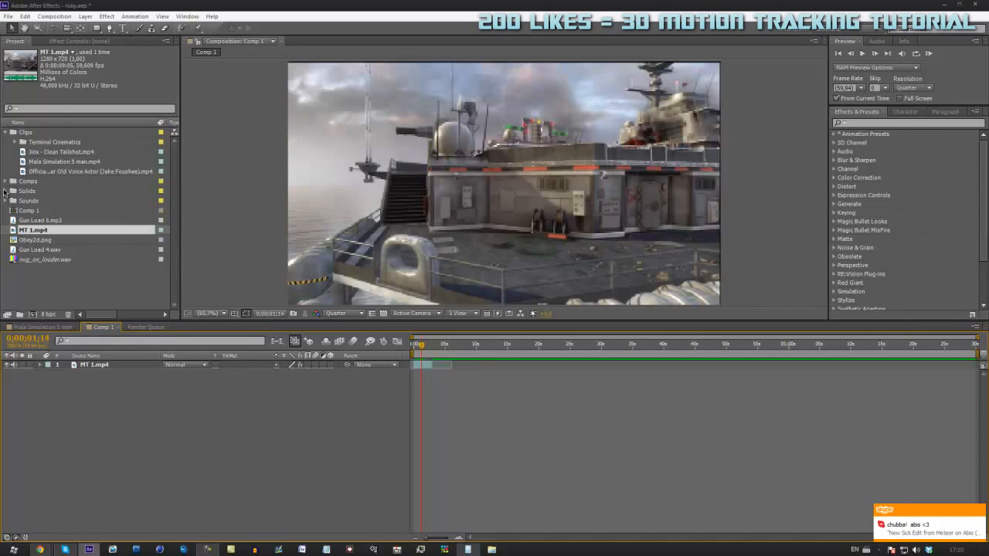
Step: Add Obey2d.png above MT 1.mp4 in Comp 1 and apply the Fill effect to it
left_click_drag(35, 239, 158, 367)
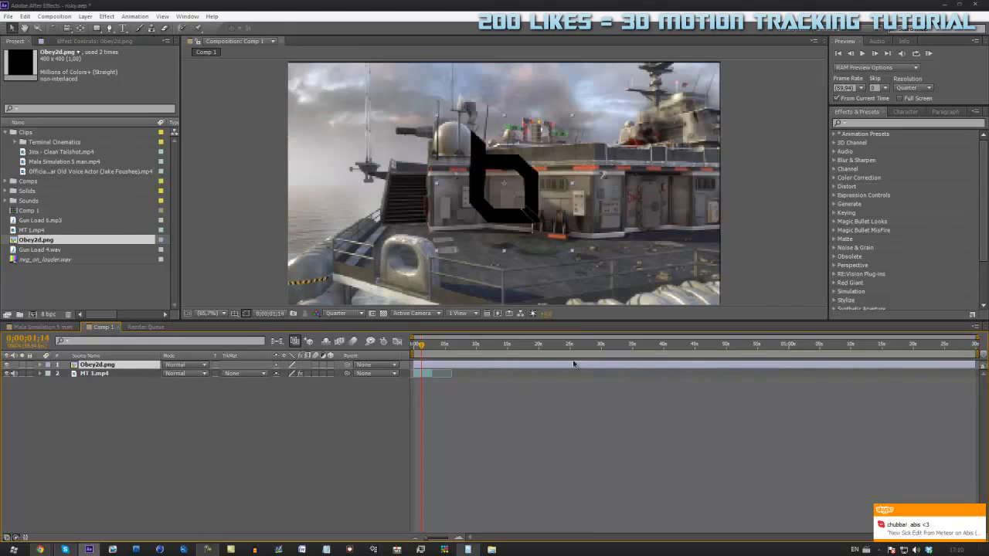
left_click(853, 124)
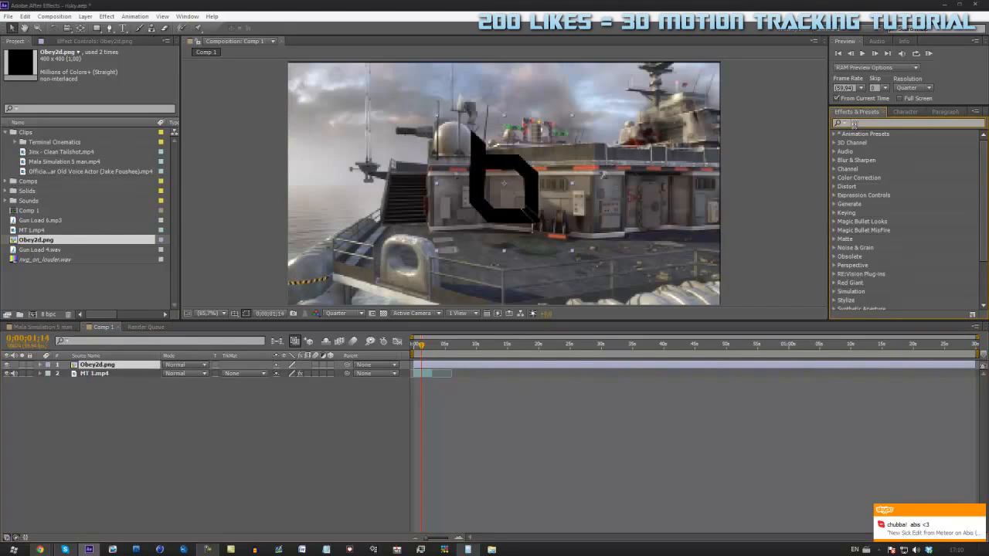
type("fill")
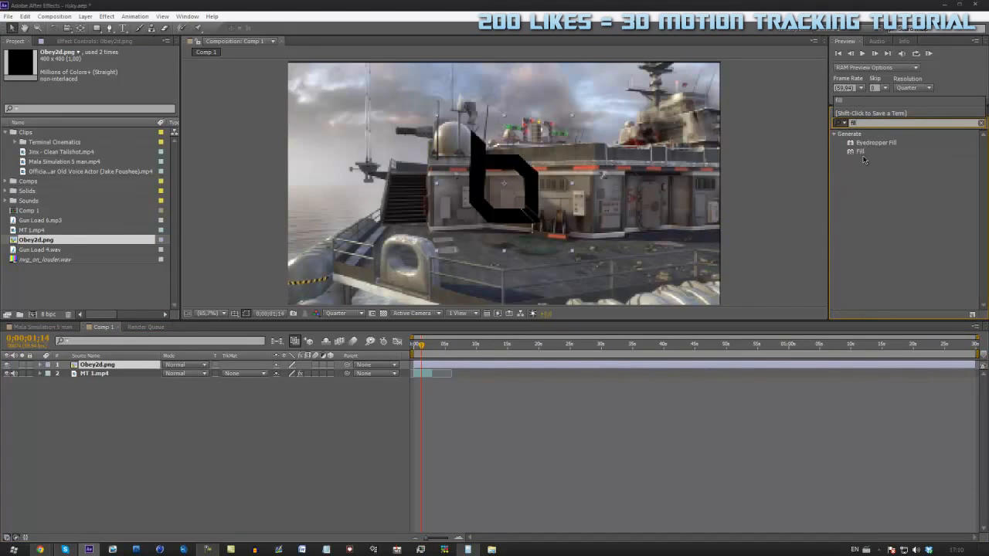
mouse_move(858, 154)
left_mouse_down()
mouse_move(830, 216)
mouse_move(862, 156)
mouse_move(437, 366)
left_mouse_up()
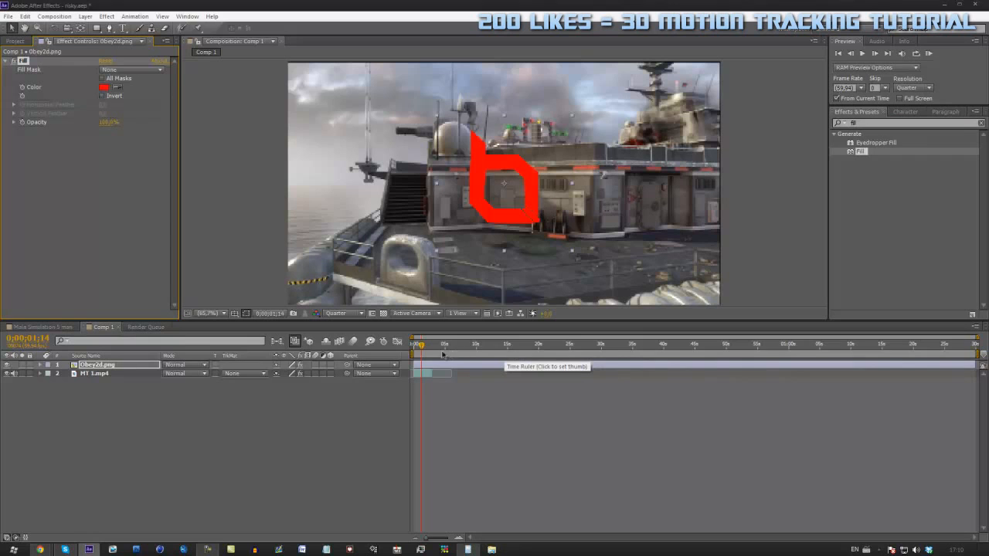
Step: Trim the end of the Obey2d.png layer to 0;00;02;58 and set the current time to 0;00;01;04
left_click_drag(430, 352, 432, 358)
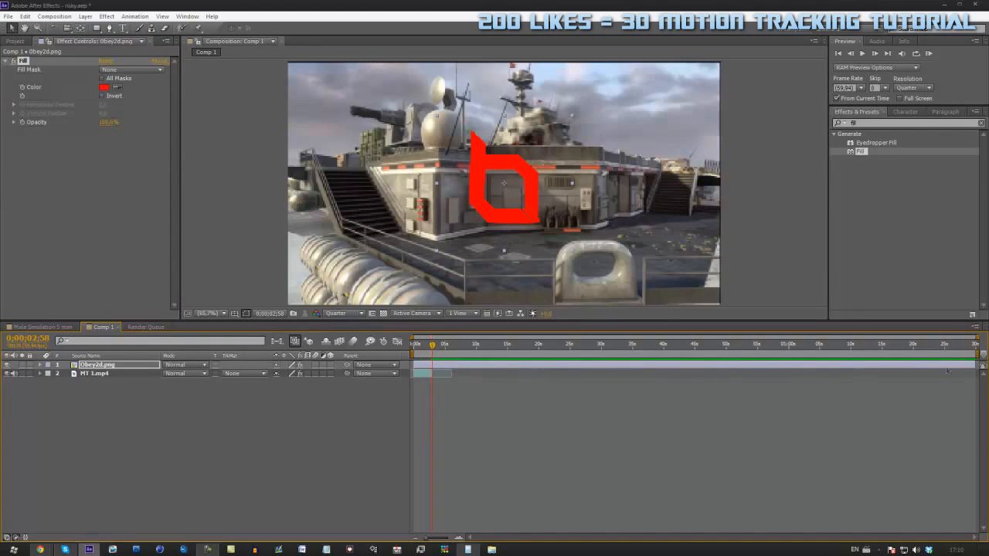
left_click_drag(975, 365, 434, 394)
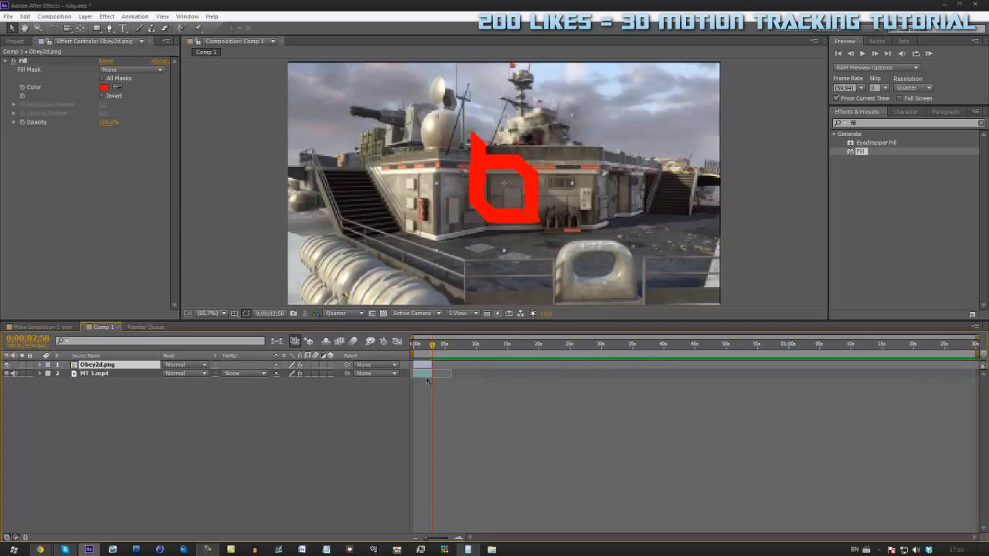
left_click_drag(417, 355, 420, 357)
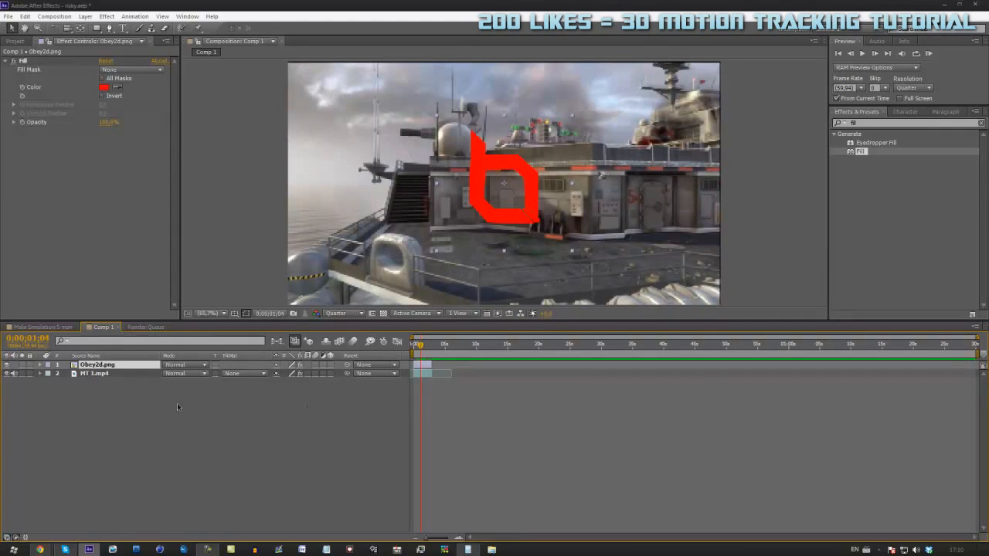
Step: Display the layer switches and blending mode columns in the timeline and make Obey2d.png a 3D layer
left_click(7, 537)
left_click(15, 537)
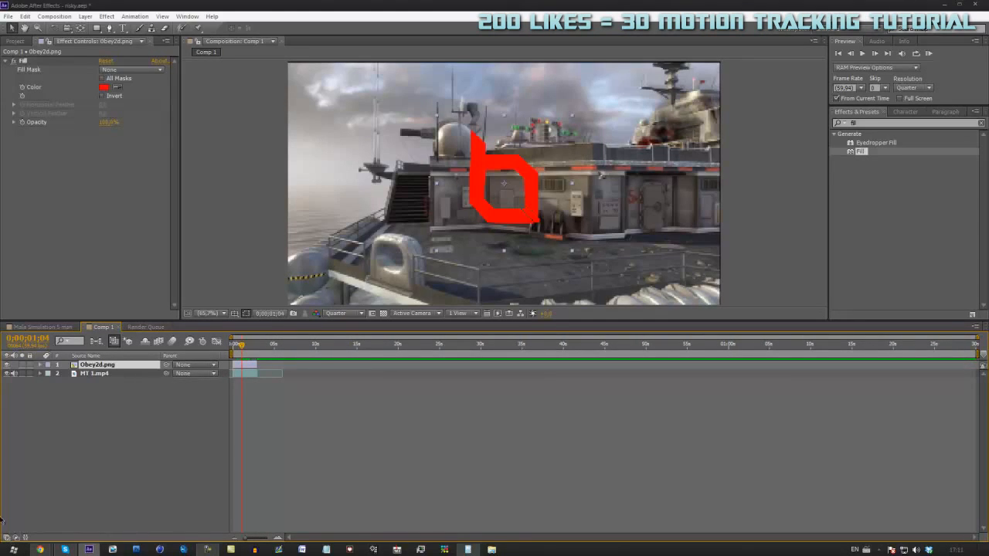
left_click(7, 537)
left_click(15, 537)
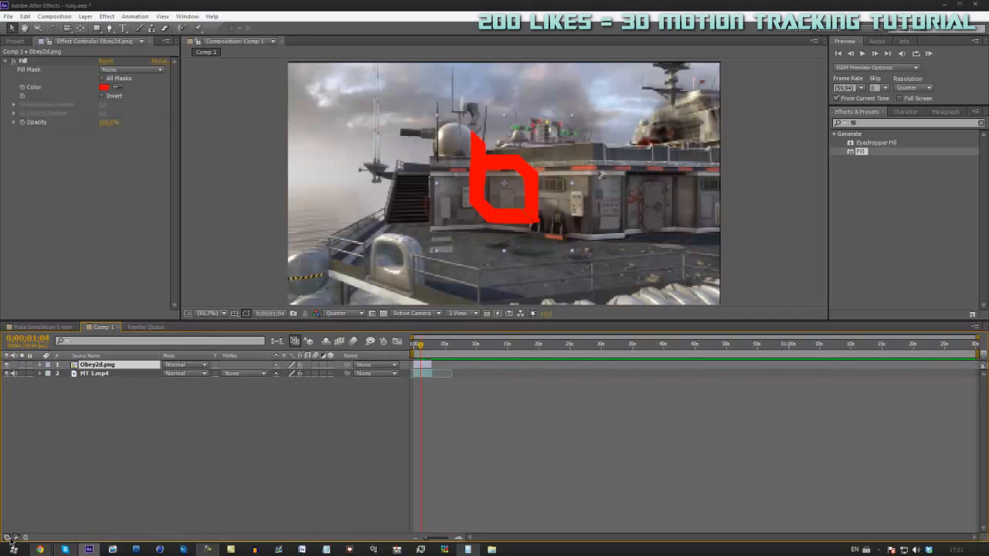
left_click(331, 365)
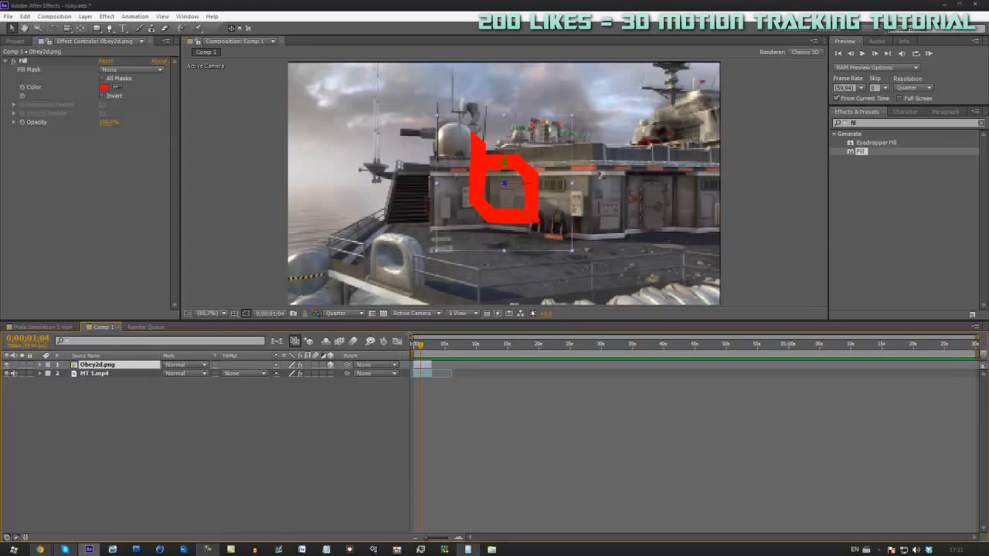
Step: Set the current time to 0;00;00;10 and create a camera from the 3D Camera Tracker on MT 1.mp4
left_click_drag(425, 352, 411, 363)
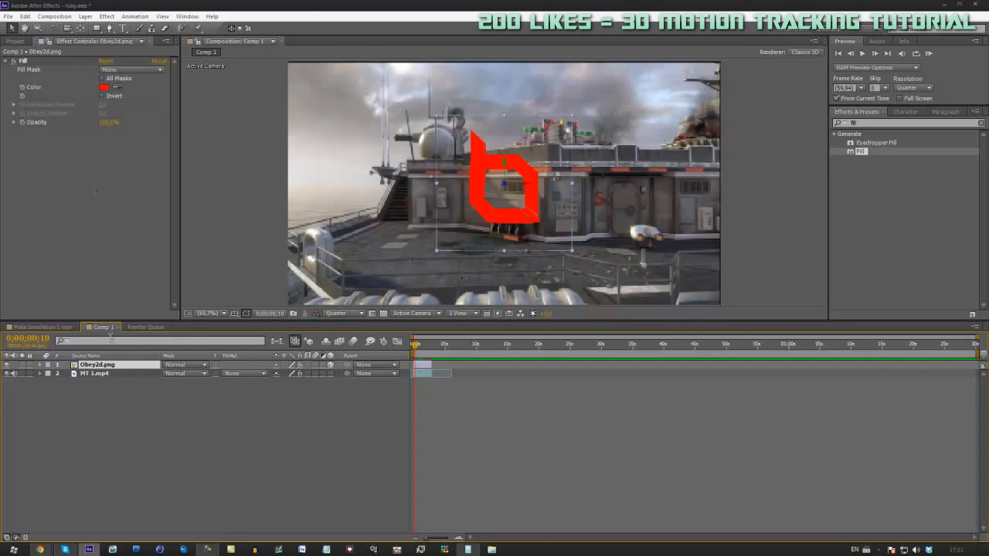
left_click(97, 373)
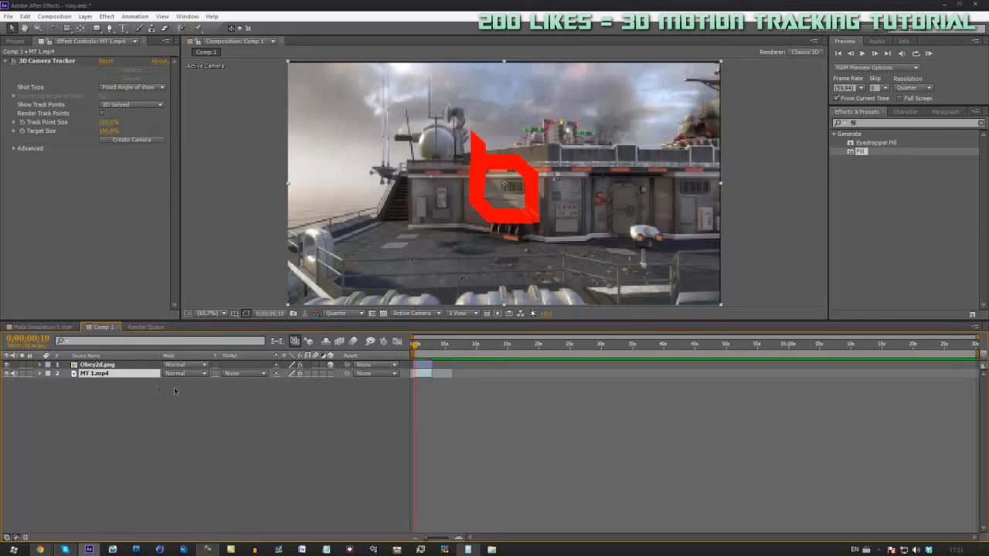
left_click(131, 141)
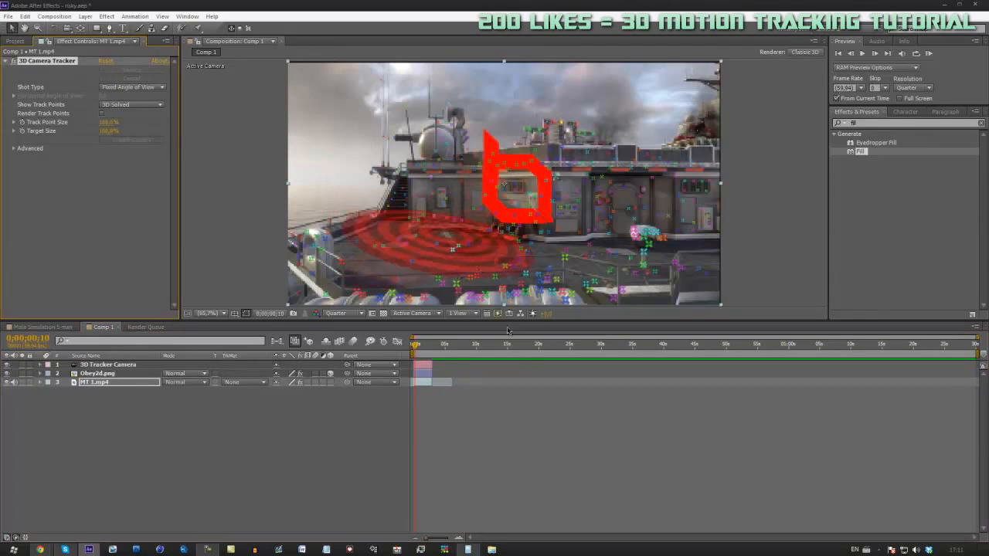
Step: Scrub through Comp 1 to compare how the Obey2d.png logo follows the footage with its 3D layer switch off and on
mouse_move(417, 348)
left_mouse_down()
mouse_move(432, 351)
mouse_move(416, 351)
left_mouse_up()
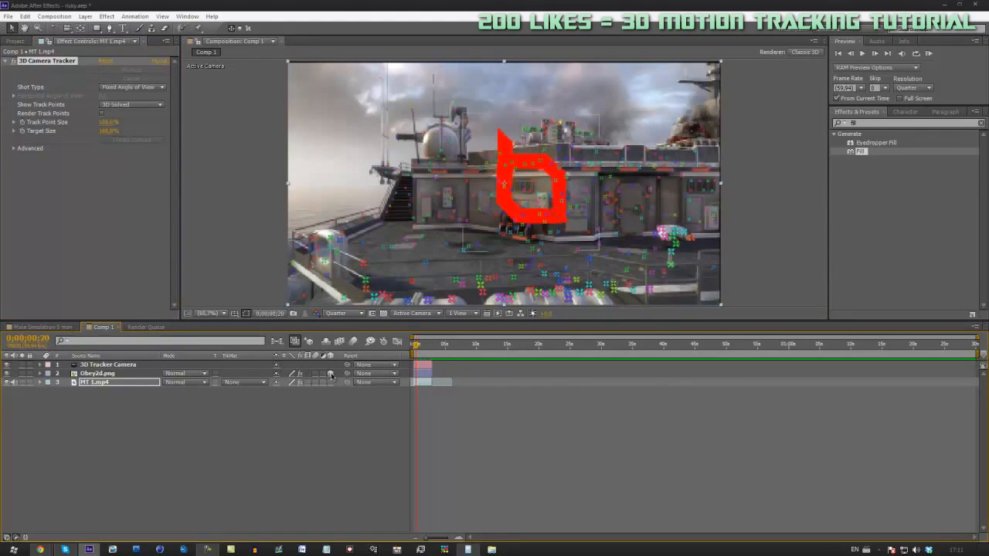
left_click_drag(416, 347, 425, 369)
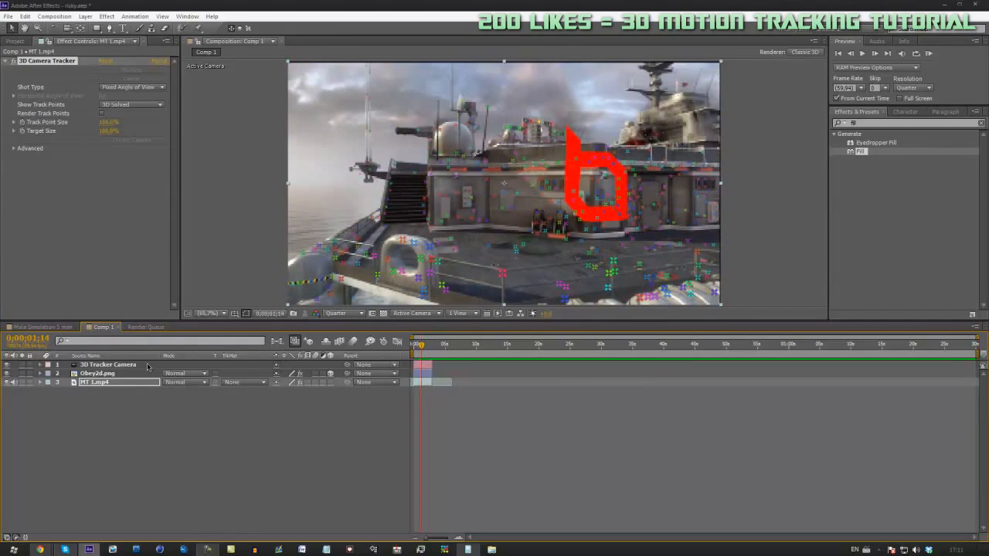
left_click(331, 374)
left_click_drag(424, 350, 429, 372)
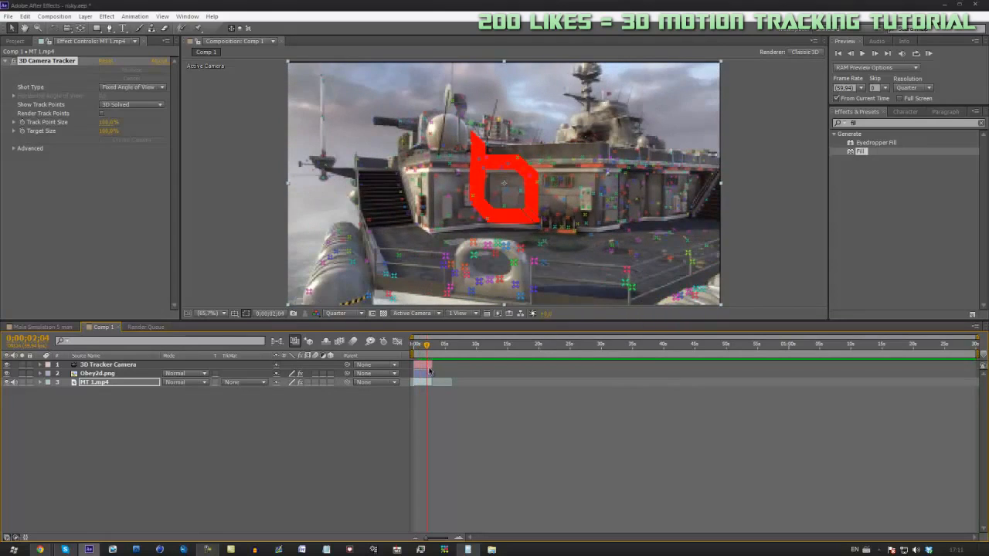
left_click(330, 374)
left_click_drag(425, 348, 423, 350)
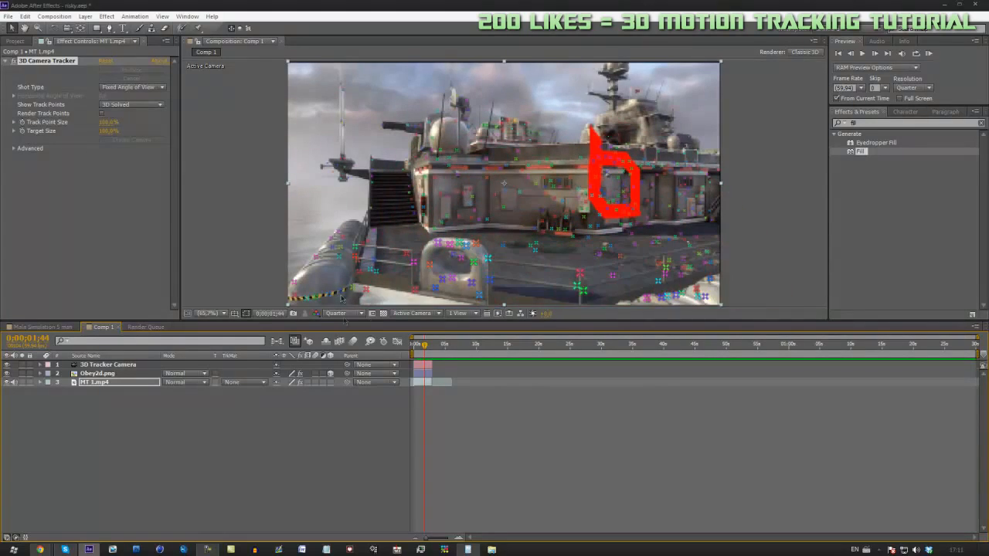
Step: Adjust the position and Y rotation of Obey2d.png to align it with the ship's wall, and check it at 0;00;00;54
left_click(101, 375)
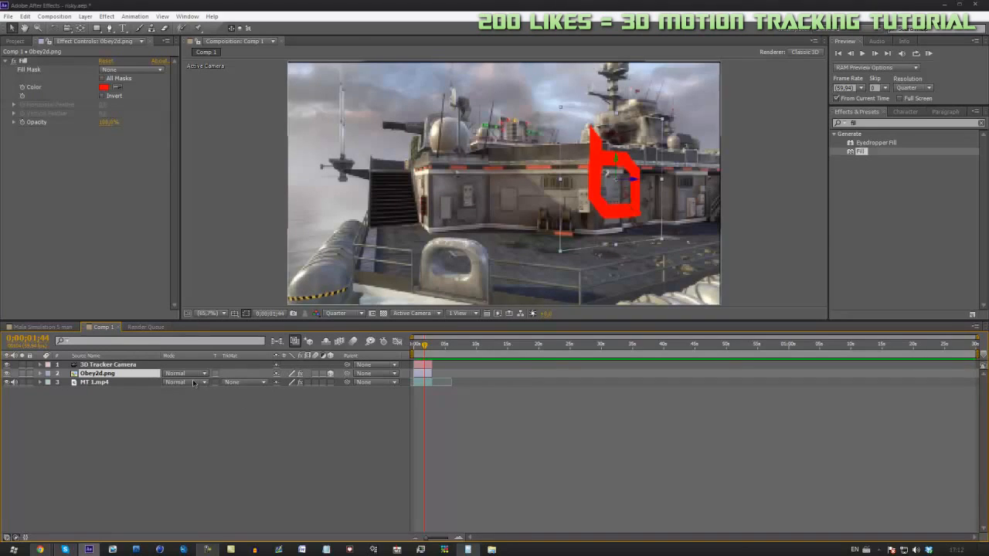
key("p")
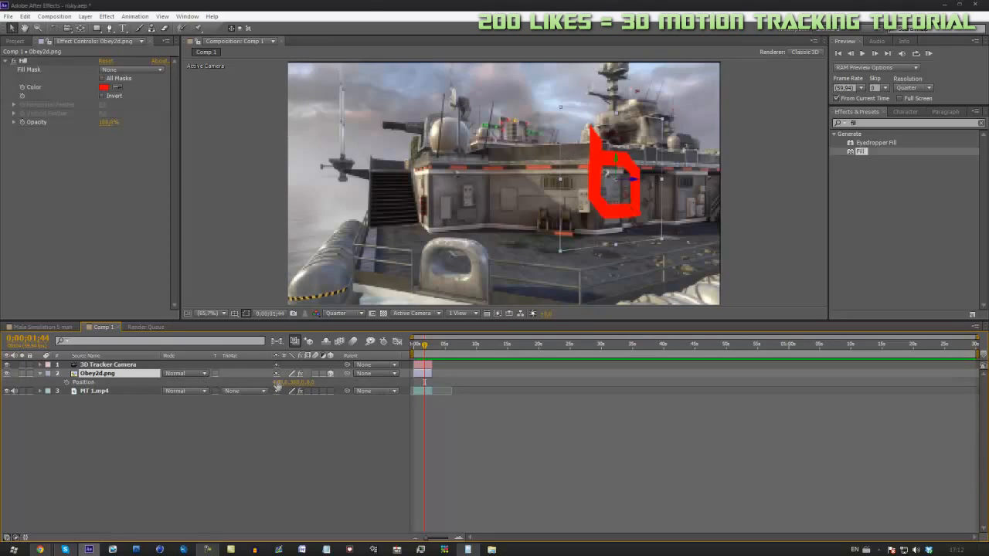
key("shift+r")
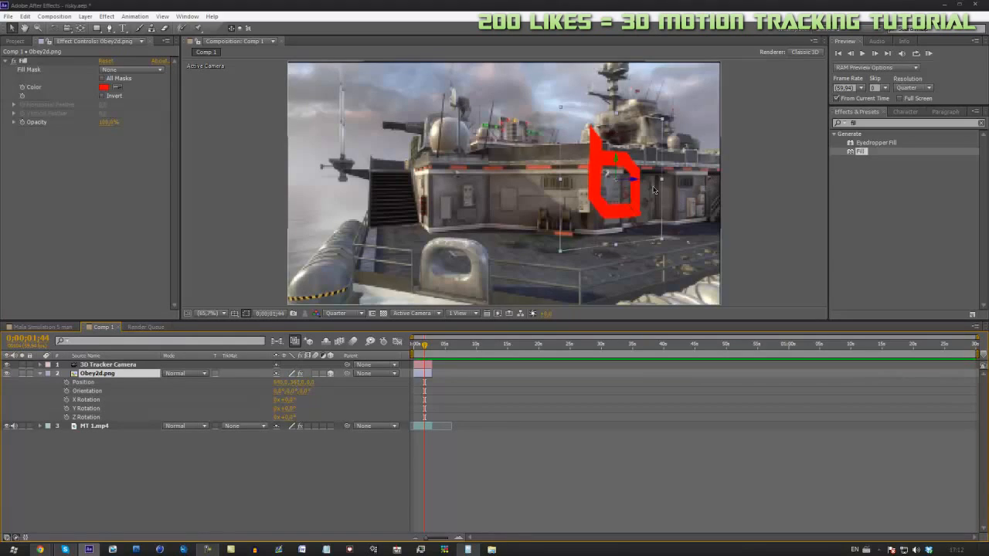
left_click_drag(280, 382, 468, 397)
key("ctrl+z")
left_click_drag(299, 384, 415, 386)
left_click_drag(427, 346, 421, 400)
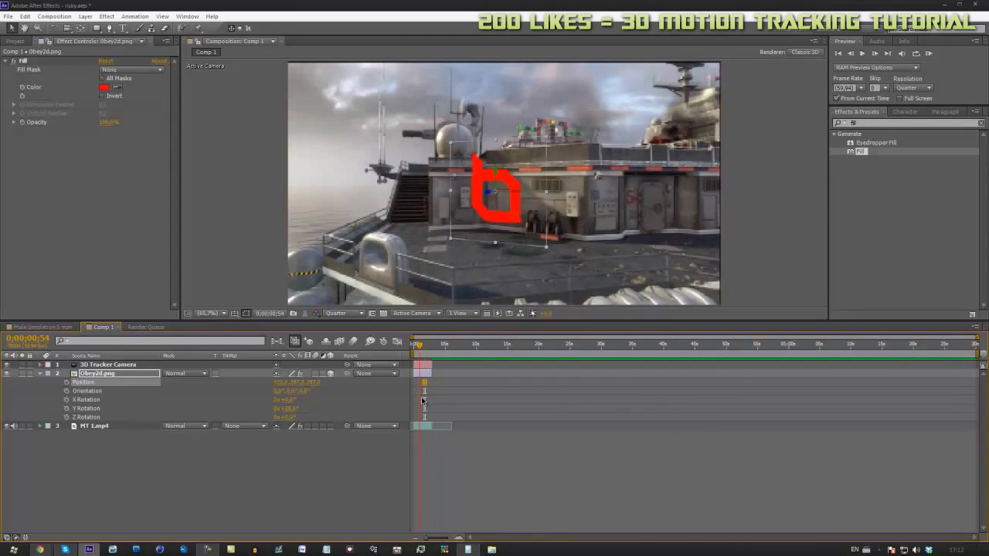
left_click(504, 454)
left_click(42, 374)
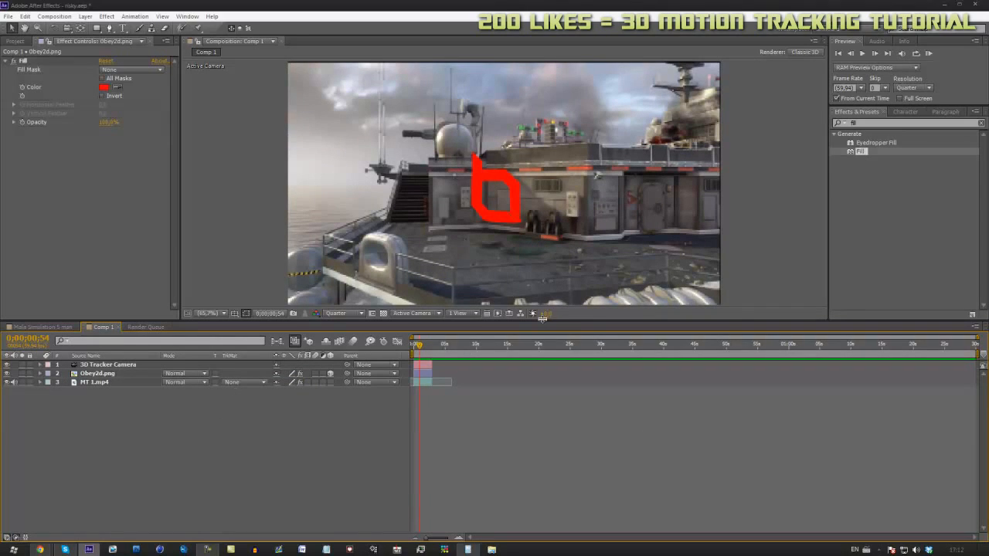
Step: Check the logo in the Mala Simulation 5 man composition, duplicate Obey2d.png in Comp 1 and hide the original
left_click(42, 326)
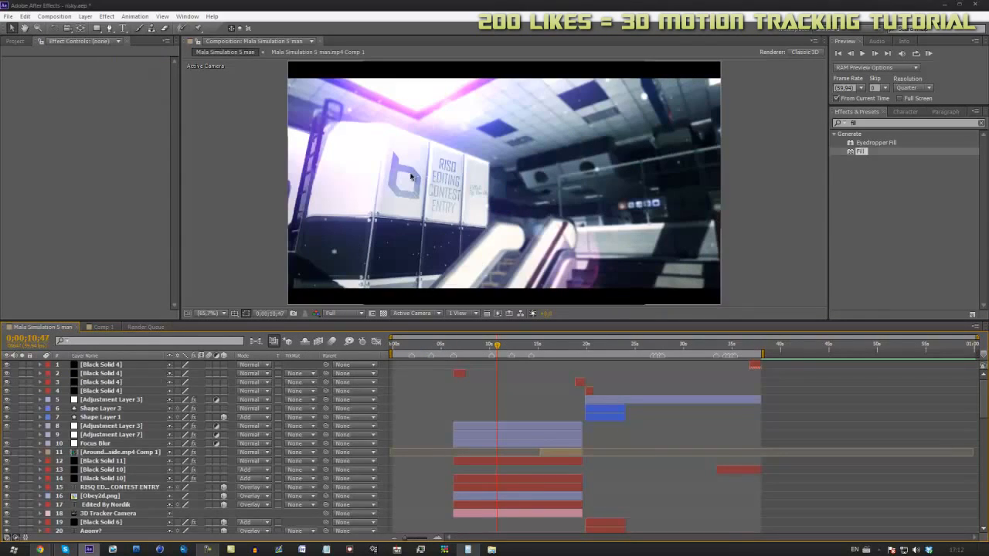
left_click(102, 326)
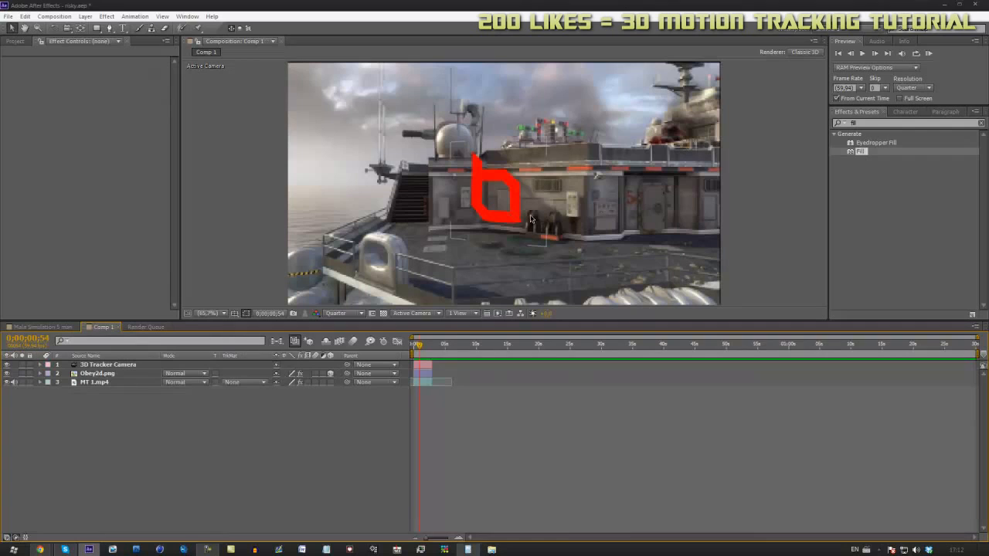
left_click(103, 374)
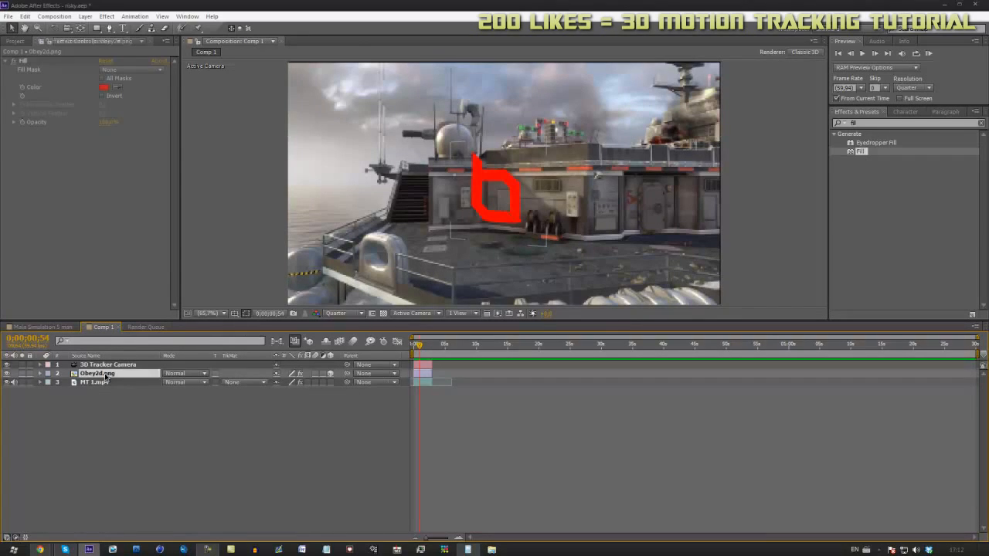
key("ctrl+d")
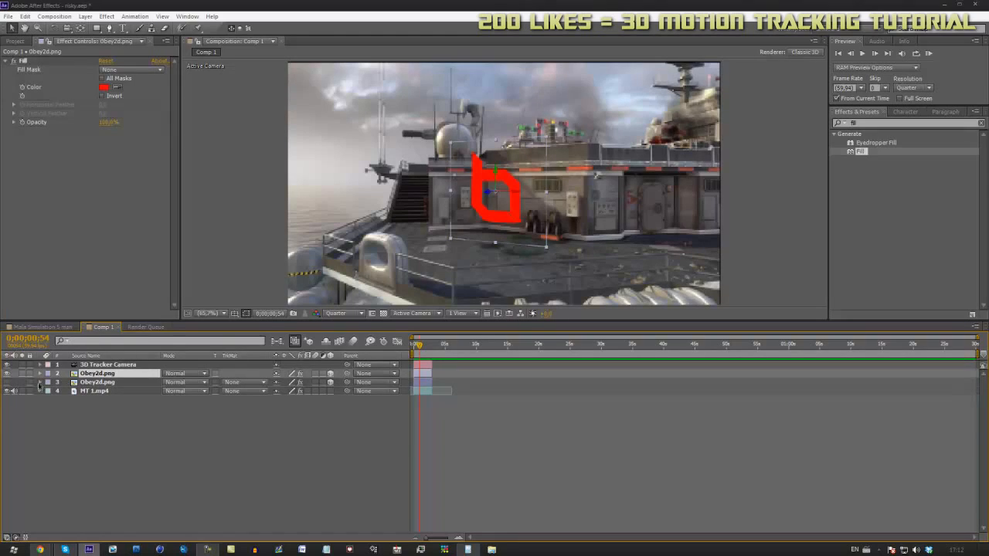
Step: Change the duplicate logo's anchor point so it sits smaller and farther back on the ship's wall
left_click(41, 374)
left_click(49, 391)
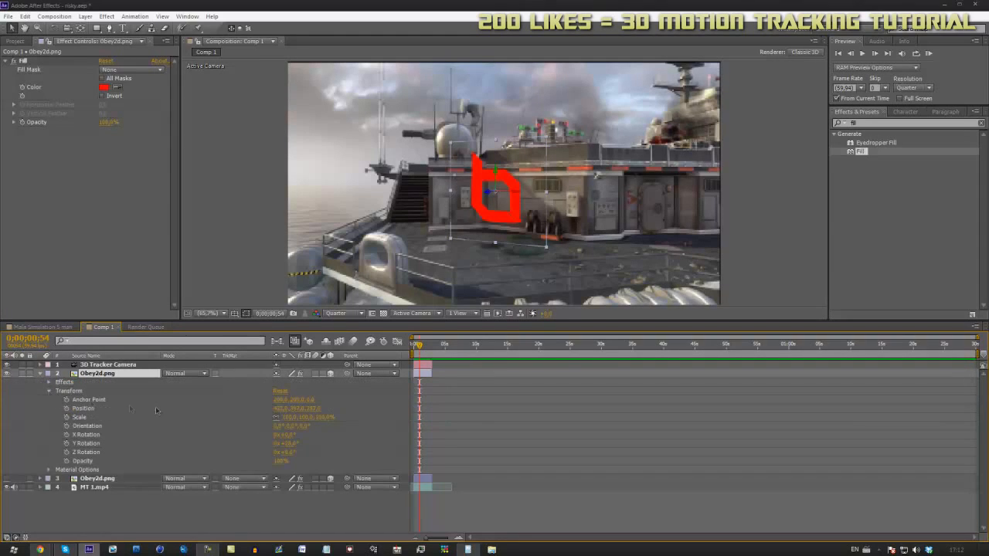
left_click_drag(311, 401, 48, 438)
left_click_drag(296, 400, 446, 427)
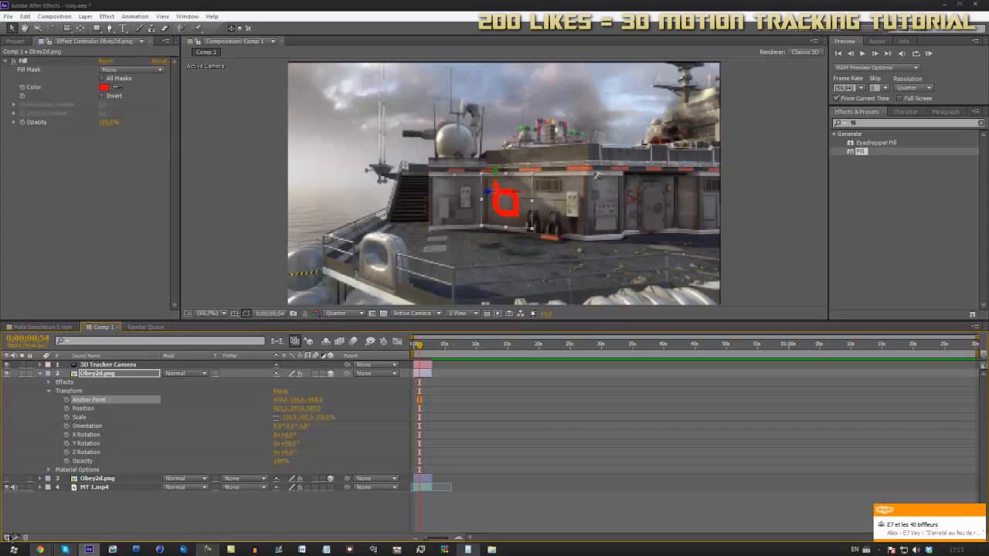
Step: Set the blending mode of the duplicate Obey2d.png layer to Overlay
left_click(8, 539)
left_click(8, 538)
left_click(16, 539)
left_click(16, 539)
left_click(173, 375)
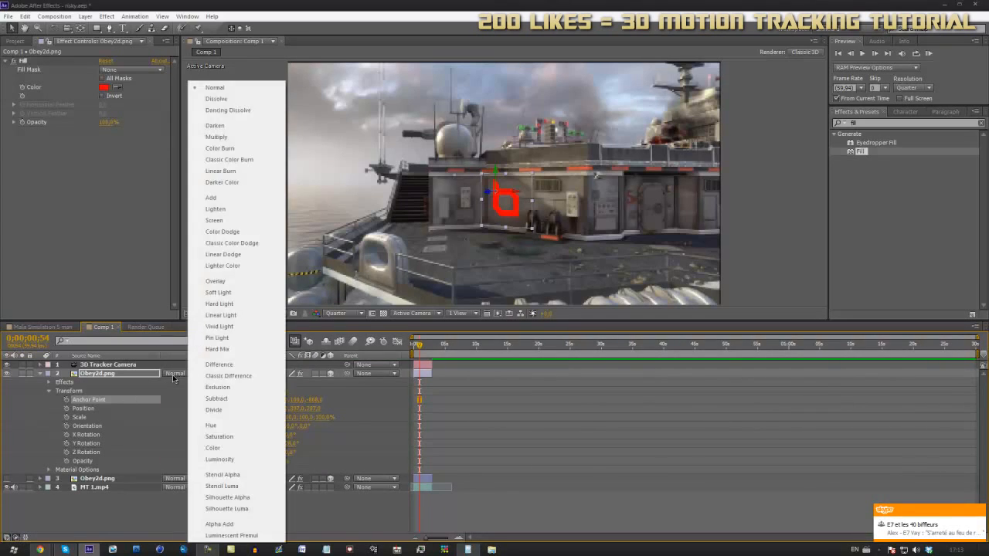
left_click(215, 281)
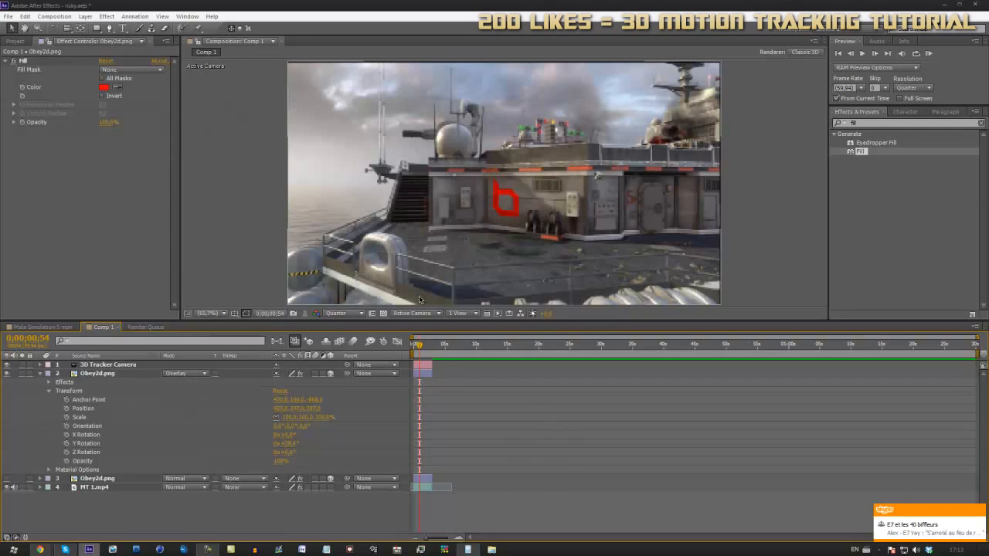
Step: Set the Comp 1 preview resolution to Full
left_click(350, 313)
left_click(343, 342)
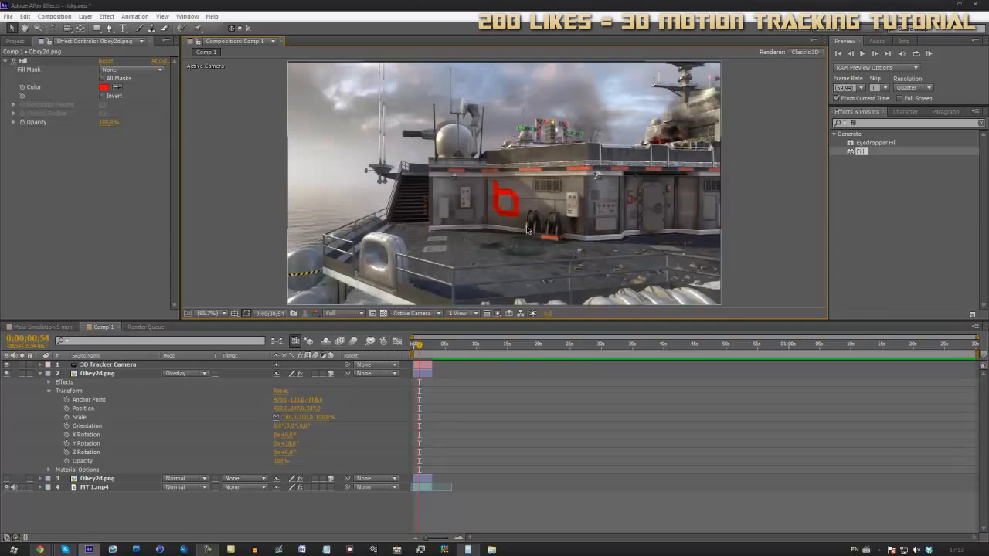
Step: Compare a reduced opacity with 100% on the duplicate Obey2d.png layer, and delete that duplicate
left_click_drag(280, 462, 270, 467)
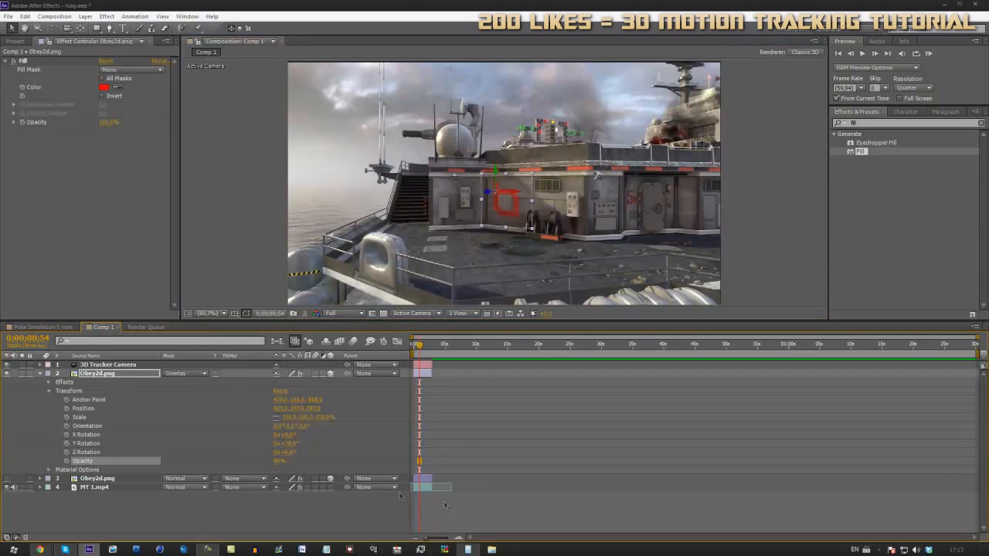
left_click(471, 510)
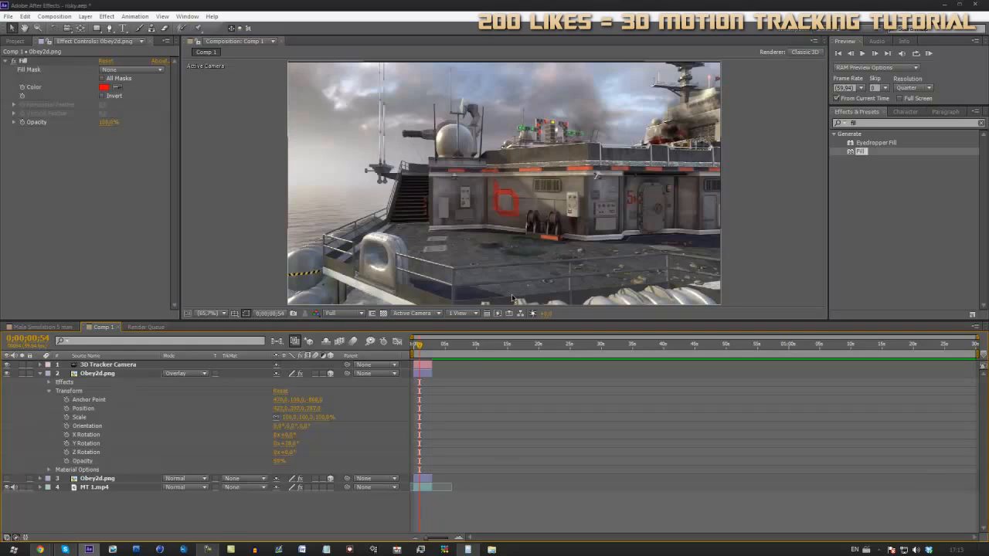
left_click_drag(275, 464, 366, 443)
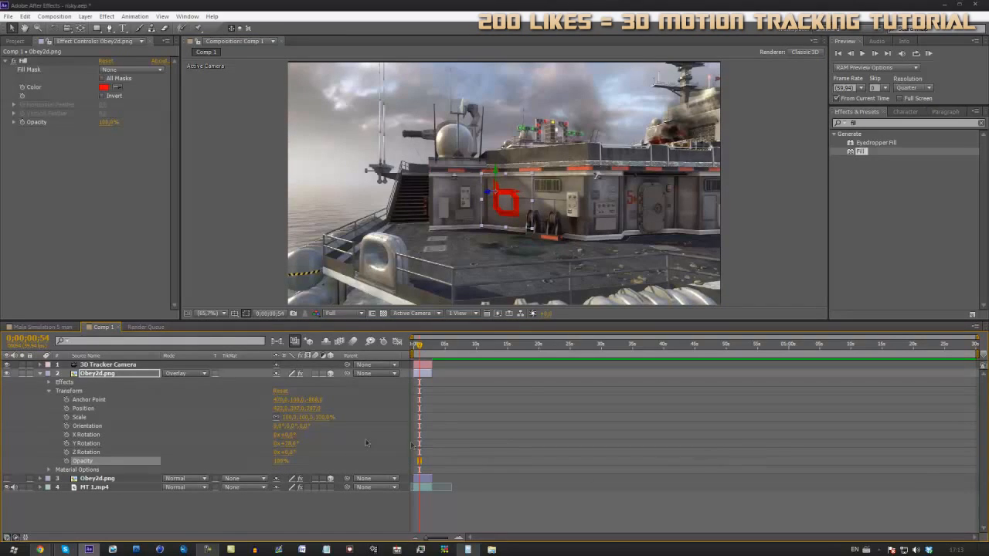
left_click(101, 375)
key("Delete")
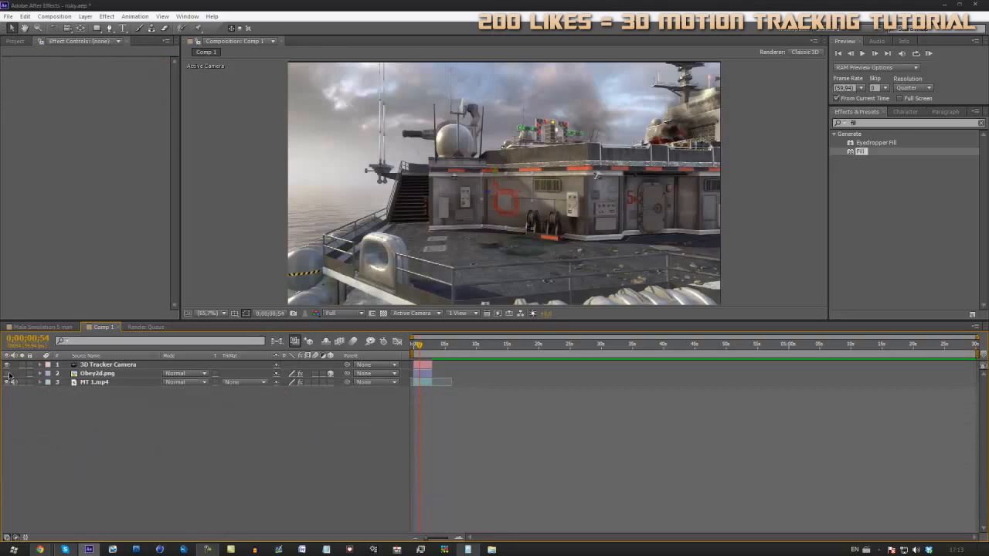
Step: Show the remaining Obey2d.png layer again and change its Fill color to white
left_click(94, 374)
left_click(105, 88)
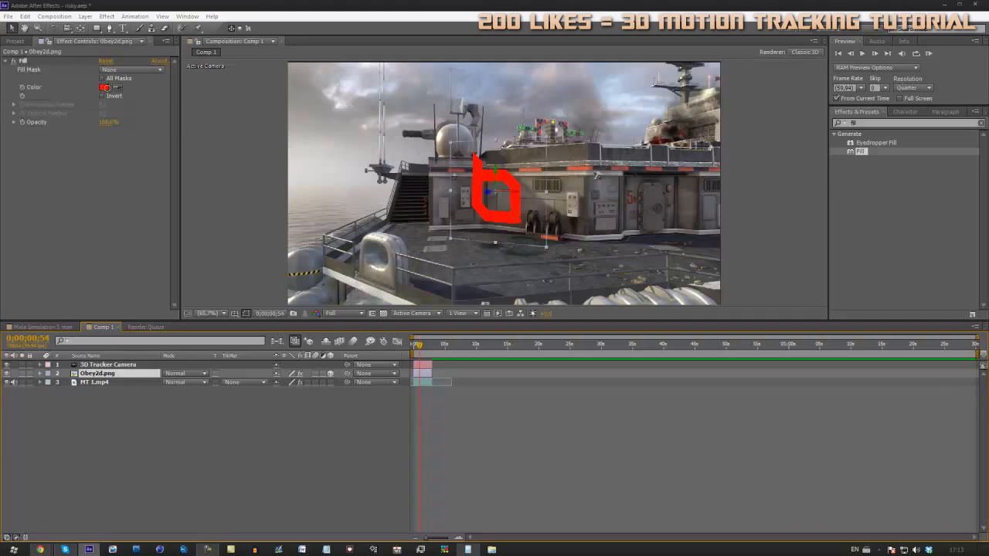
left_click_drag(85, 54, 10, 21)
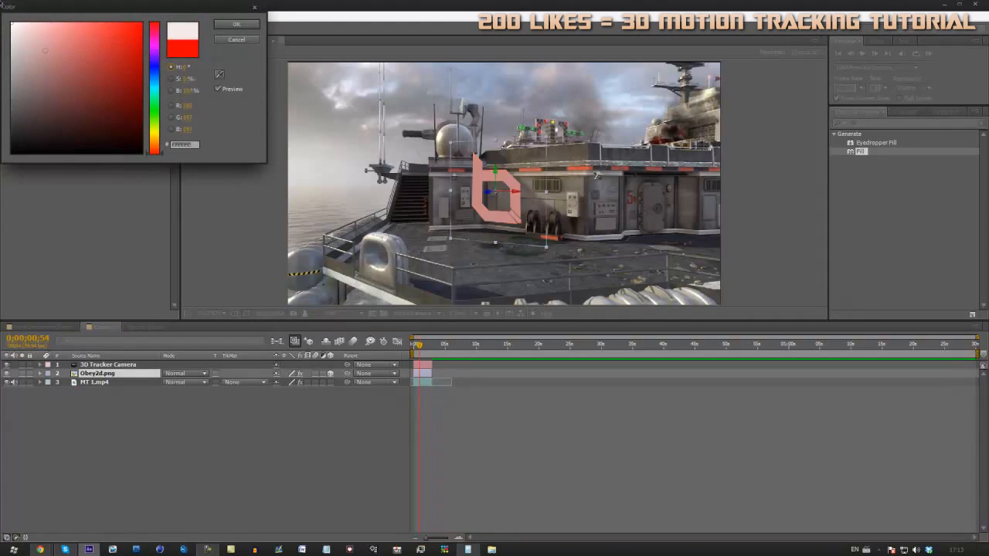
left_click(236, 24)
Step: Find the 4-Color Gradient effect and apply it to the Obey2d.png layer beneath the existing Fill effect
left_click(888, 122)
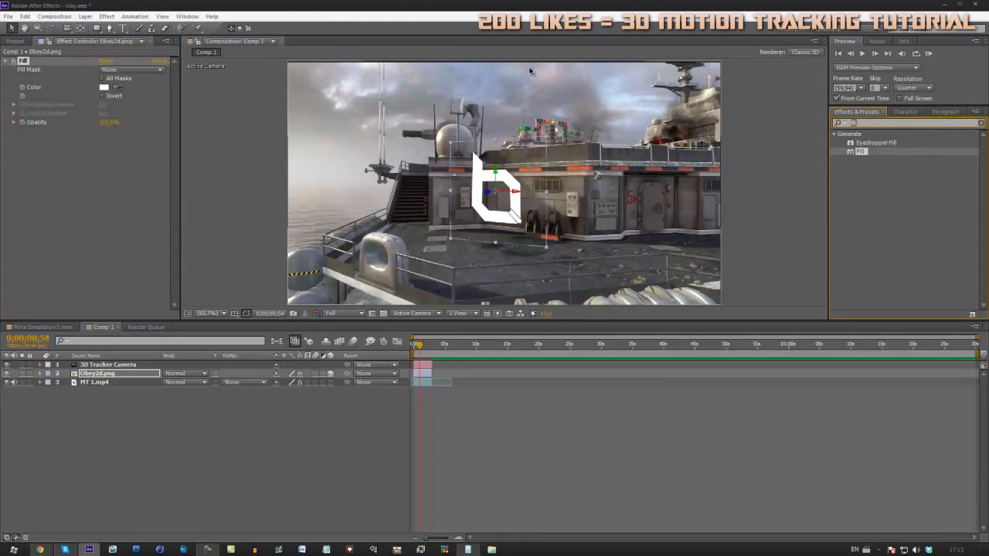
type("gr")
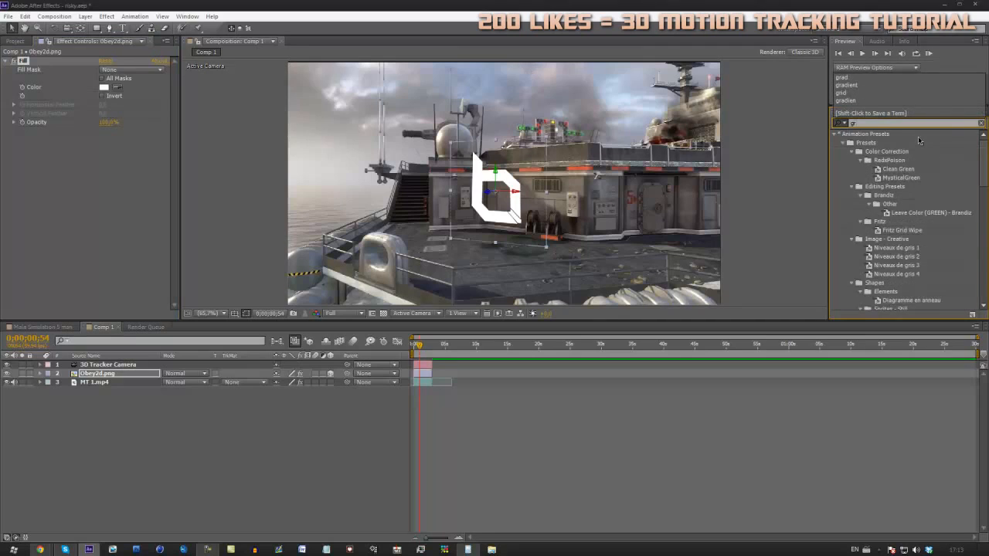
type("adi")
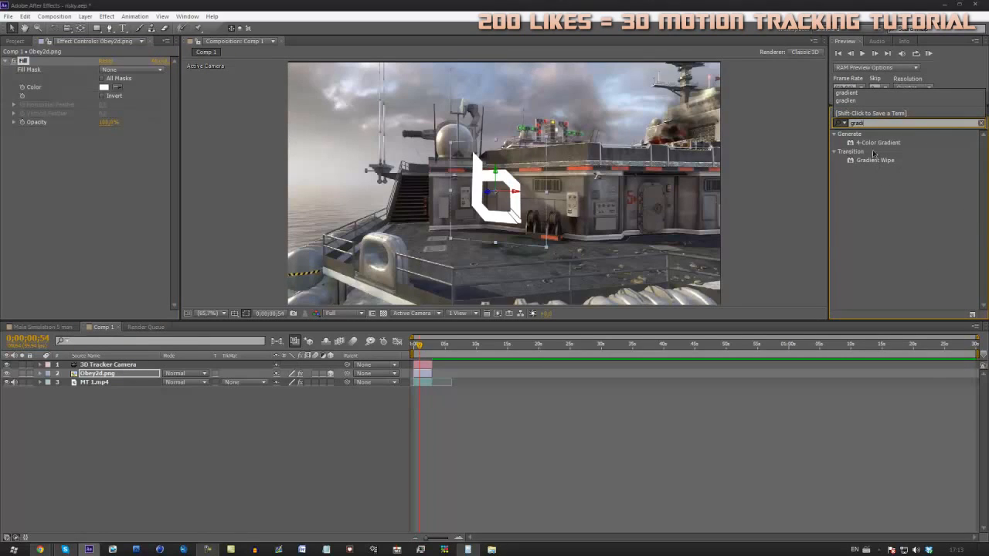
left_click_drag(873, 143, 104, 174)
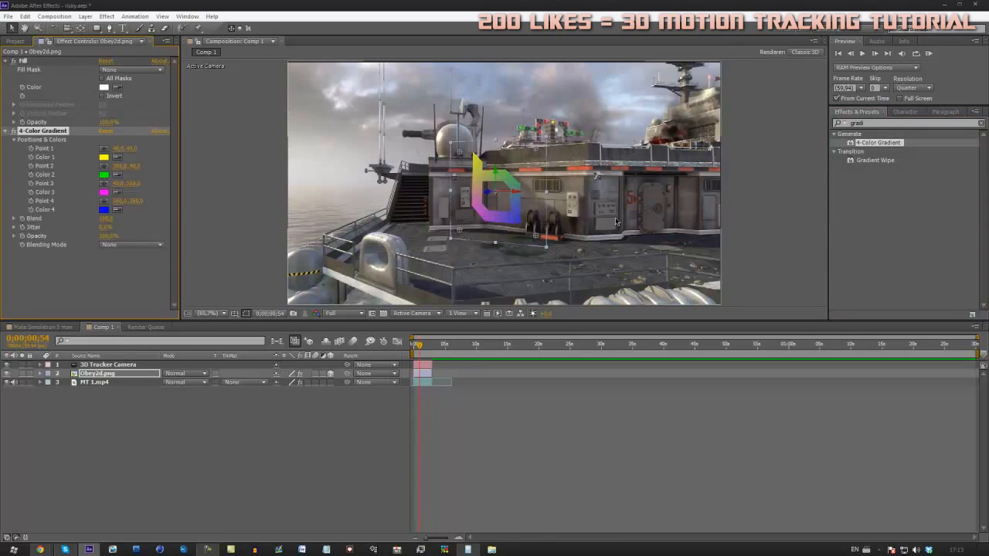
Step: Try the Add blending mode on the 4-Color Gradient effect, and set it back to None
left_click(118, 243)
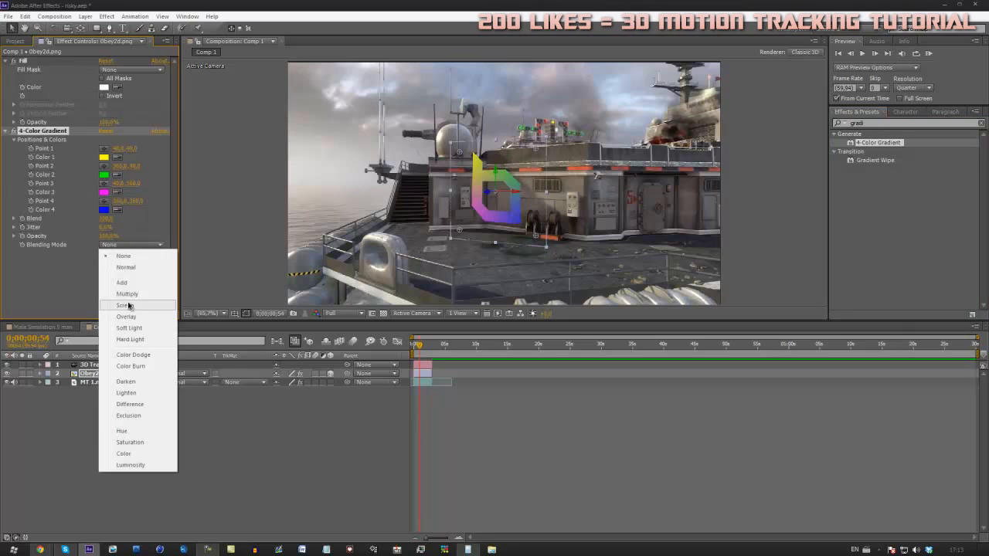
left_click(123, 284)
left_click(112, 246)
left_click(155, 258)
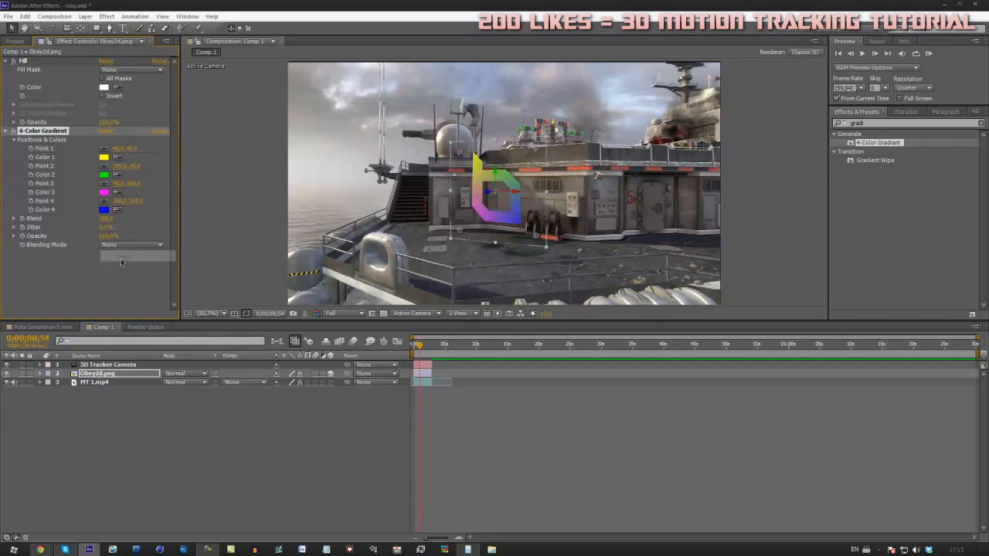
Step: Play Comp 1 to check how the gradient logo tracks the wall, and collapse the Fill and 4-Color Gradient settings
left_click(584, 473)
left_click_drag(427, 352, 417, 369)
key("space")
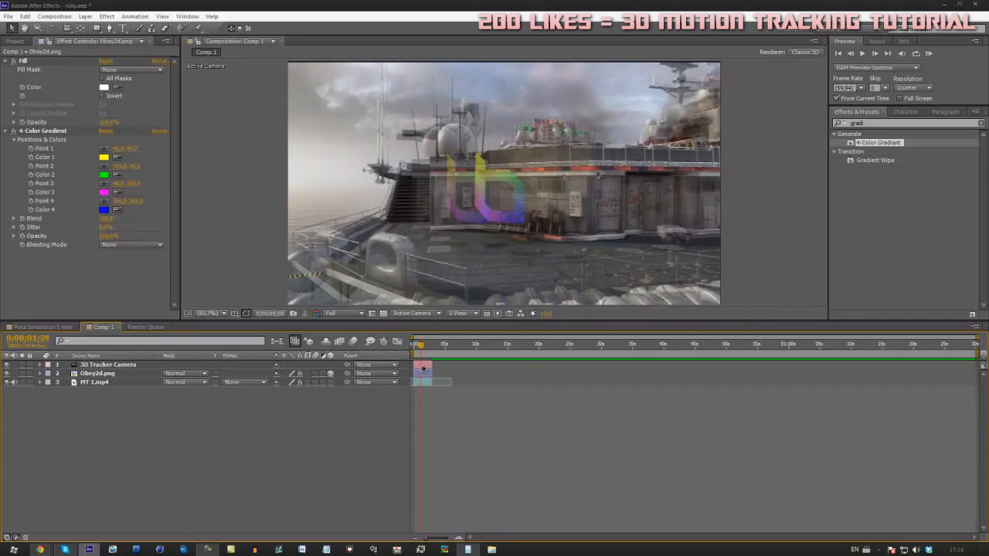
key("space")
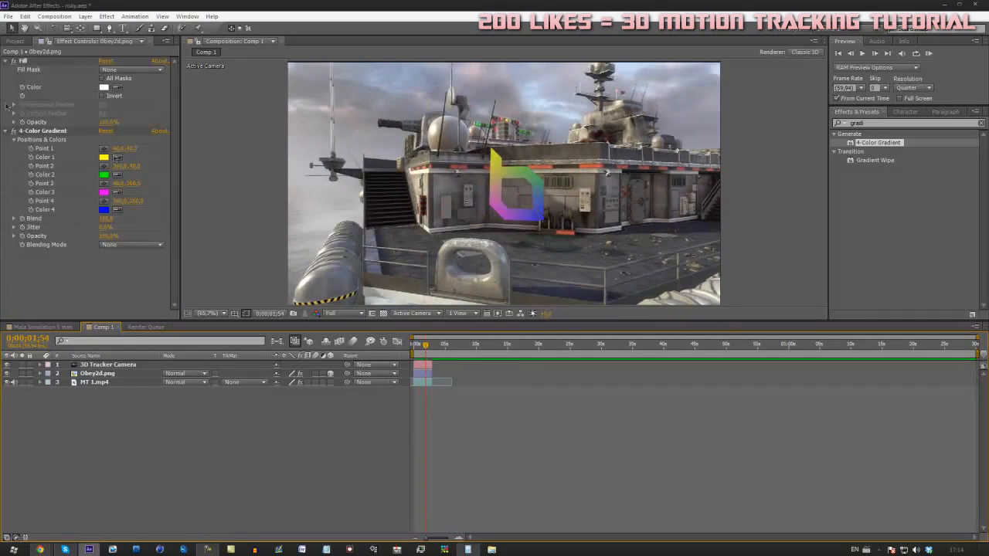
left_click(5, 61)
left_click(7, 71)
left_click(614, 485)
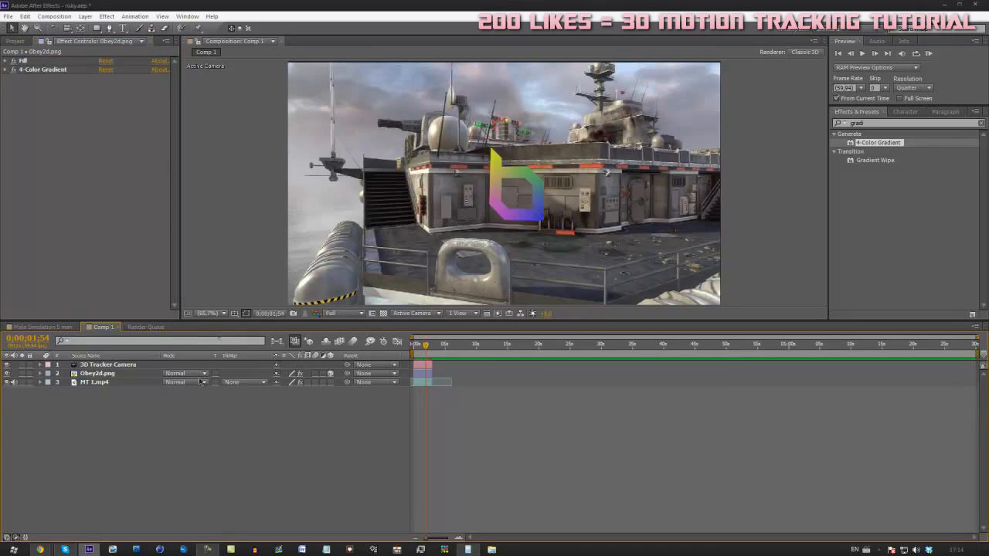
Step: Add a new text layer to Comp 1 containing the editor's nickname
right_click(193, 430)
mouse_move(232, 317)
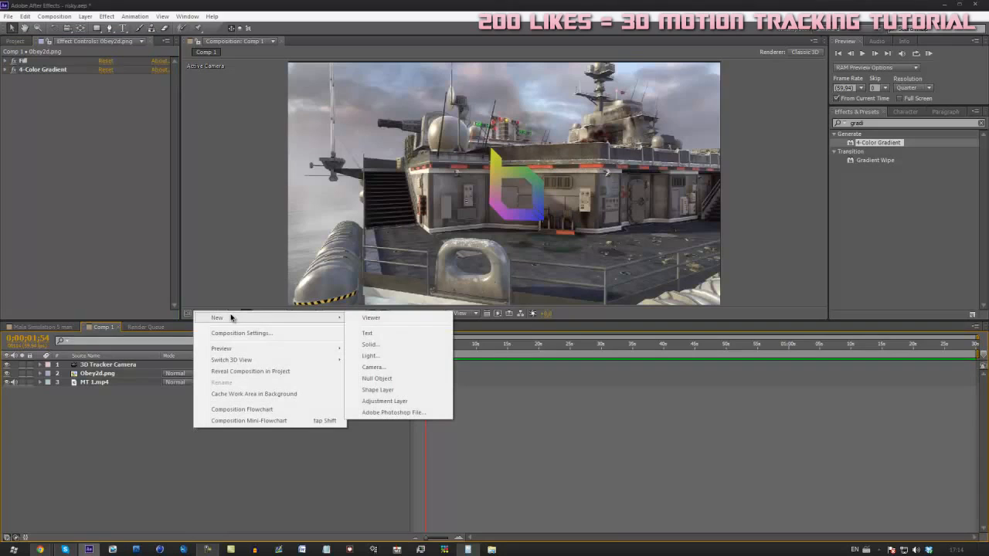
left_click(369, 333)
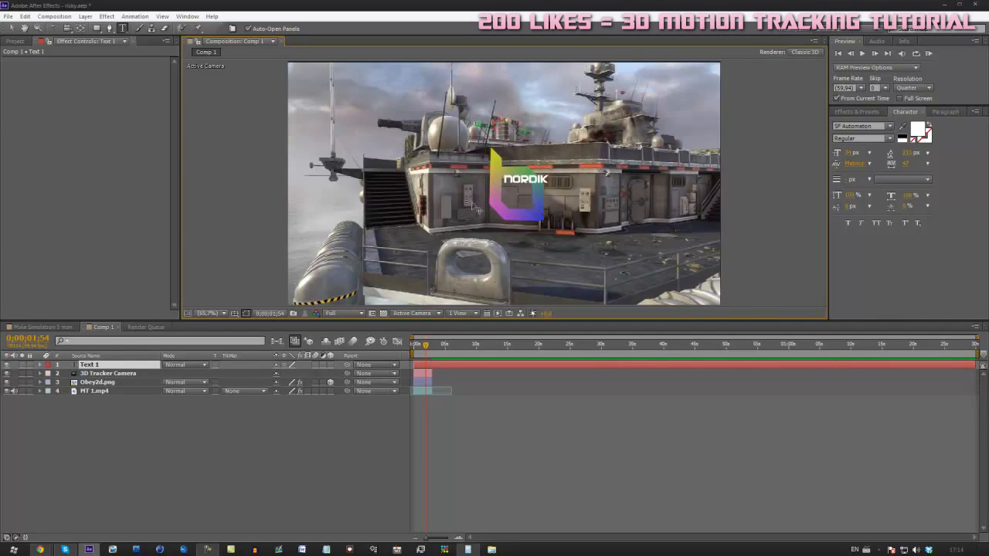
Step: Check the script lettering in the Mala Simulation 5 man composition and set the Comp 1 text's font to Brannboll Fet
left_click(69, 327)
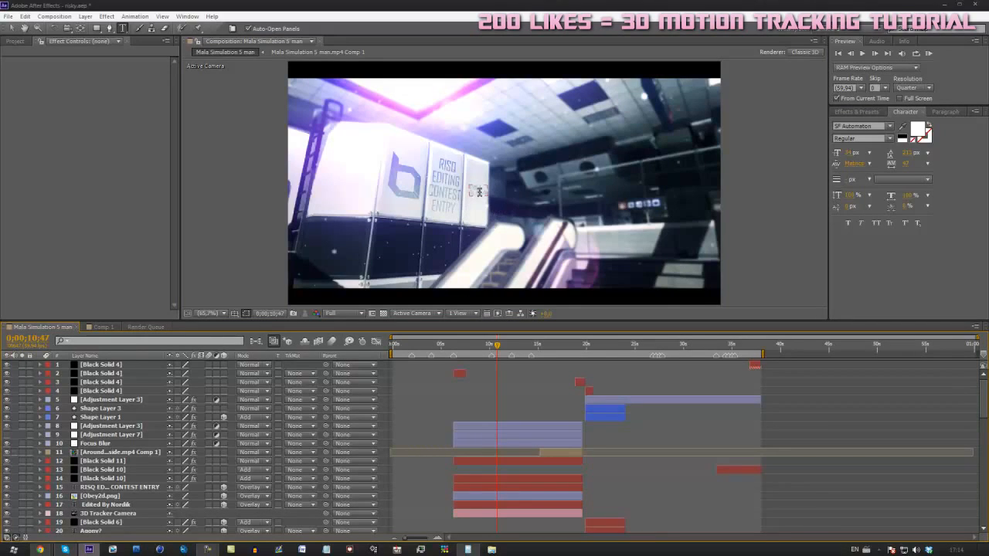
left_click(559, 342)
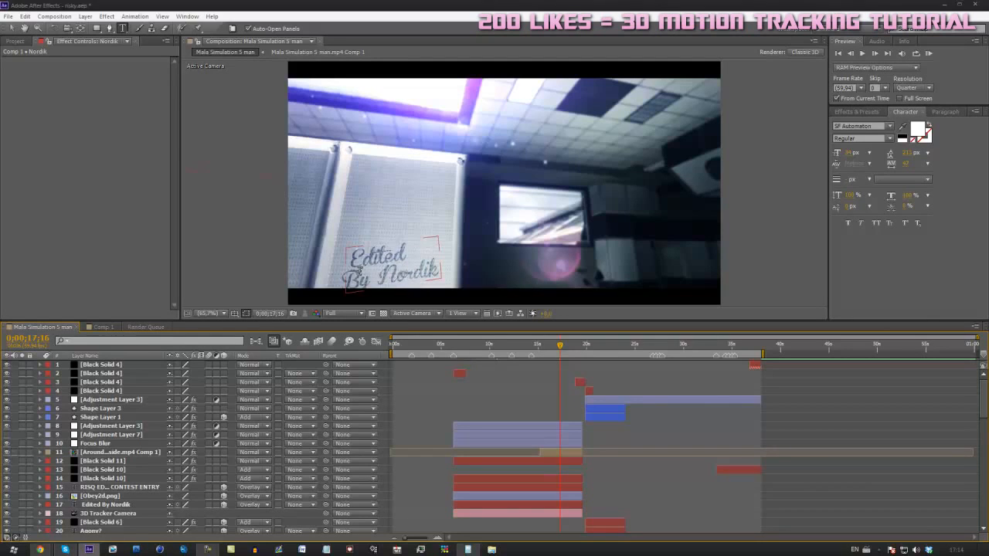
left_click(102, 327)
double_click(547, 178)
left_click(881, 128)
left_click(889, 126)
type("Brannboll Fet")
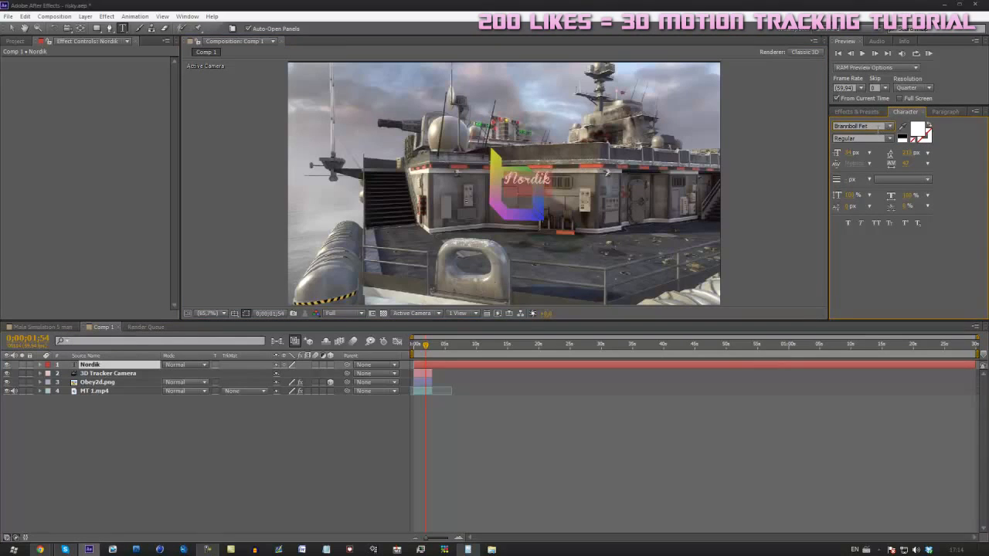
left_click(618, 490)
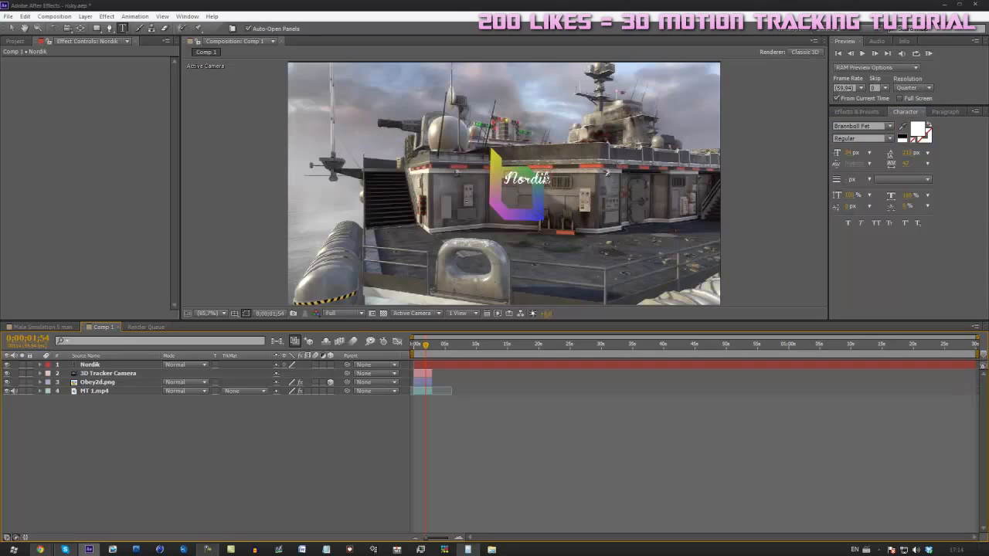
left_click_drag(552, 179, 501, 182)
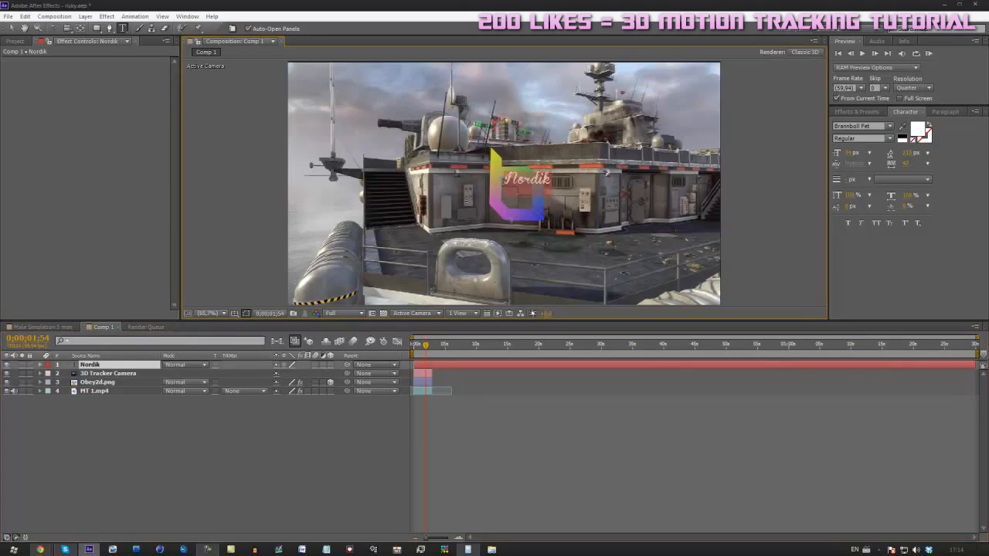
left_click(611, 427)
Step: Make the nickname text layer a 3D layer and switch to the Selection tool
left_click(91, 365)
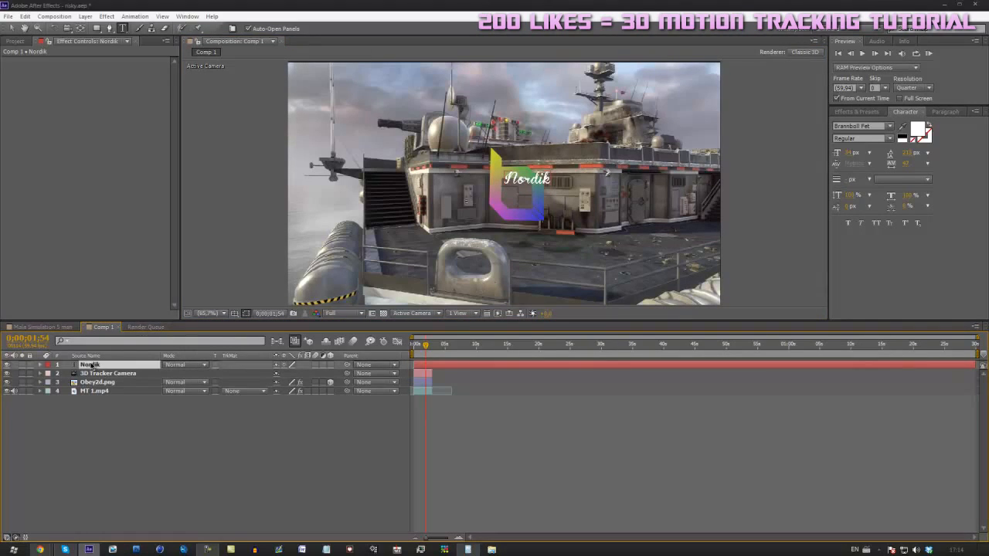
left_click(330, 364)
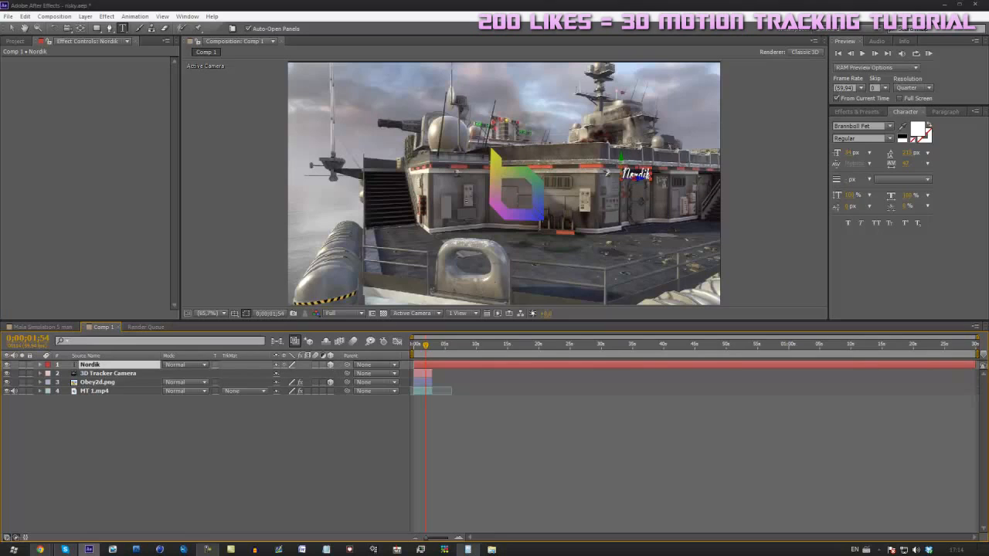
left_click(11, 28)
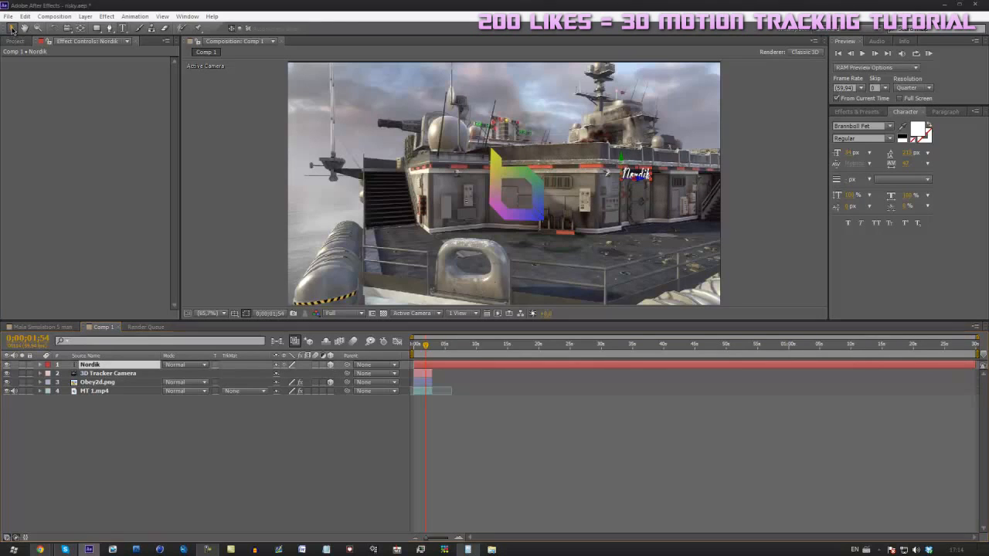
Step: Copy the Transform properties of the Obey2d.png layer and paste them onto the nickname text layer
left_click(96, 381)
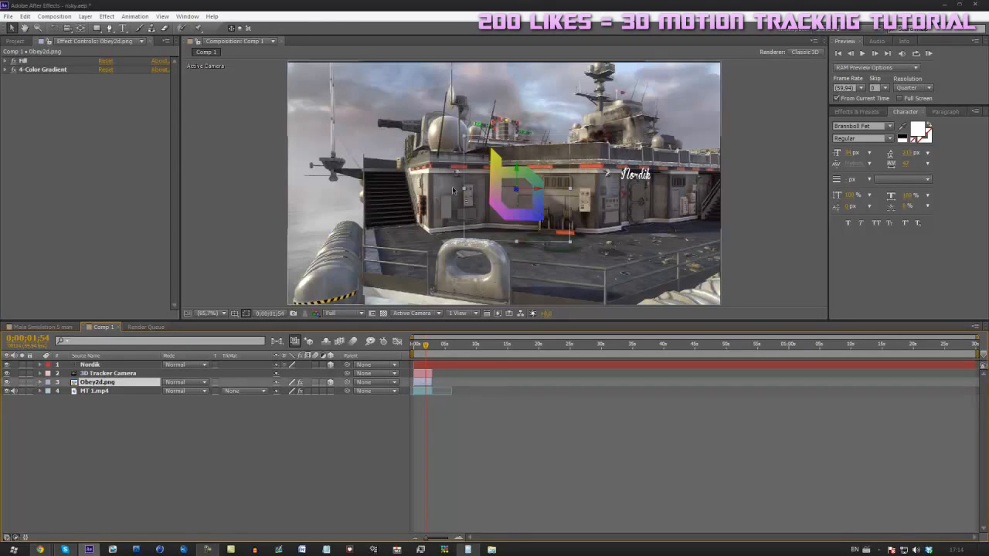
left_click(40, 383)
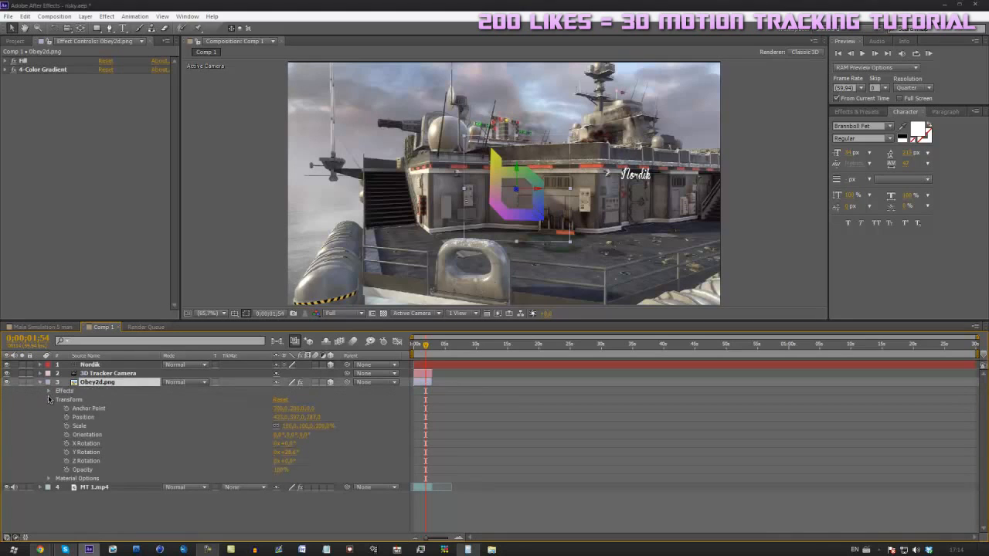
left_click(49, 399)
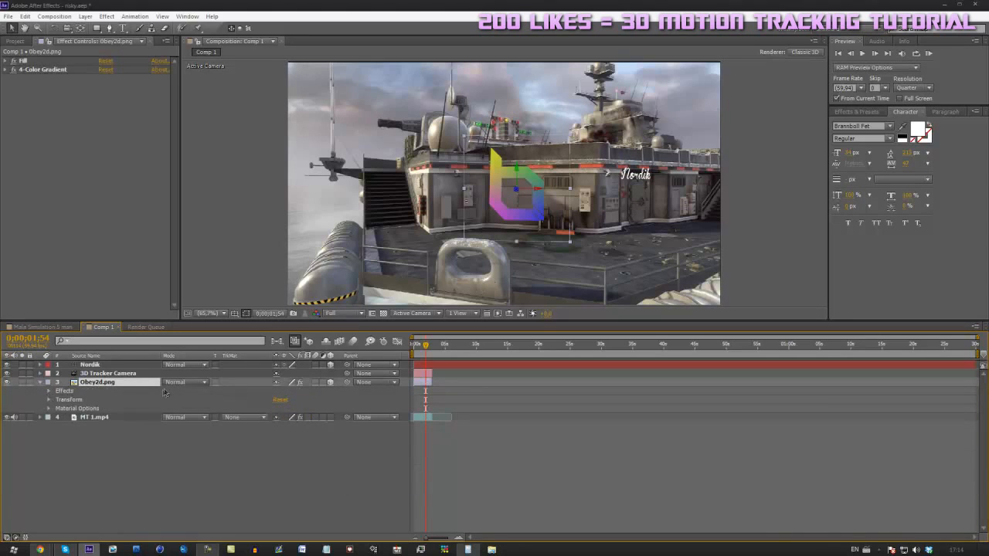
left_click(49, 399)
left_click(70, 401)
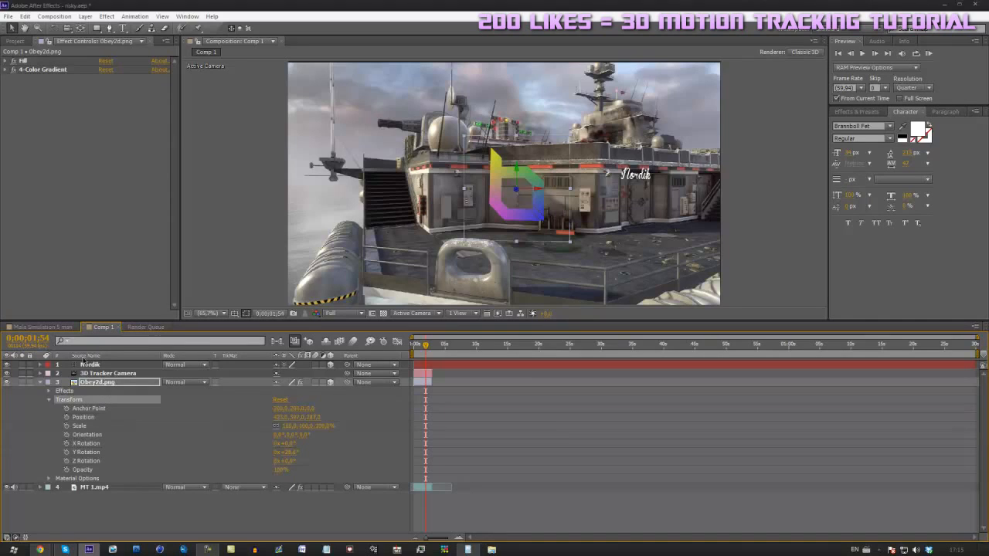
left_click(85, 367)
key("ctrl+v")
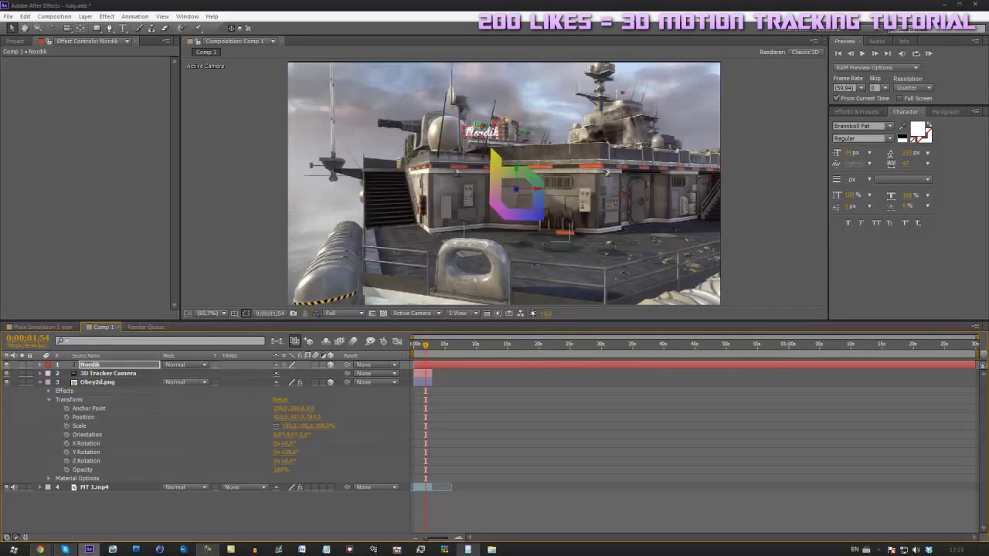
Step: Move the nickname text directly beneath the logo on the ship's wall and scrub through the clip to check its tracking
left_click_drag(517, 171, 509, 255)
key("ctrl+z")
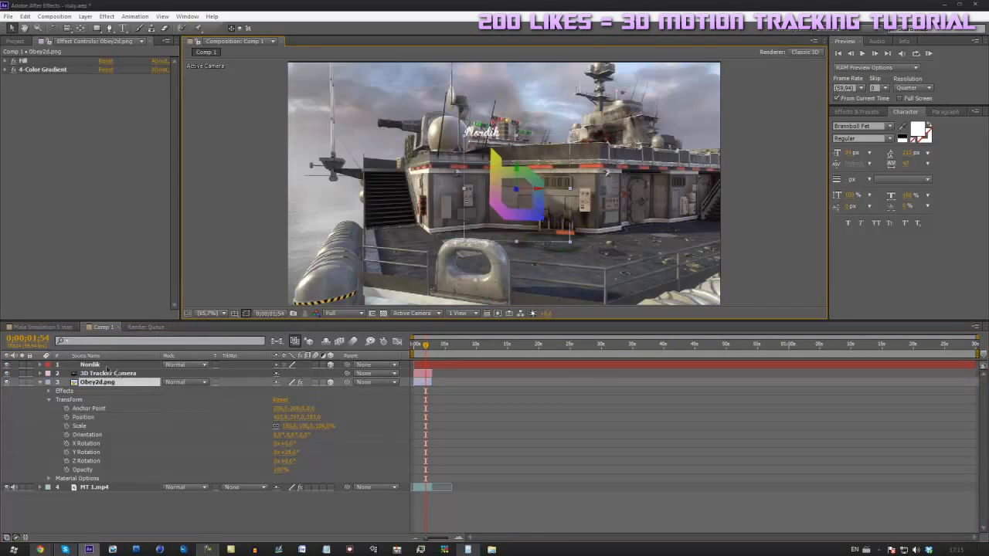
left_click(105, 364)
left_click_drag(482, 136, 482, 228)
left_click_drag(502, 294, 585, 320)
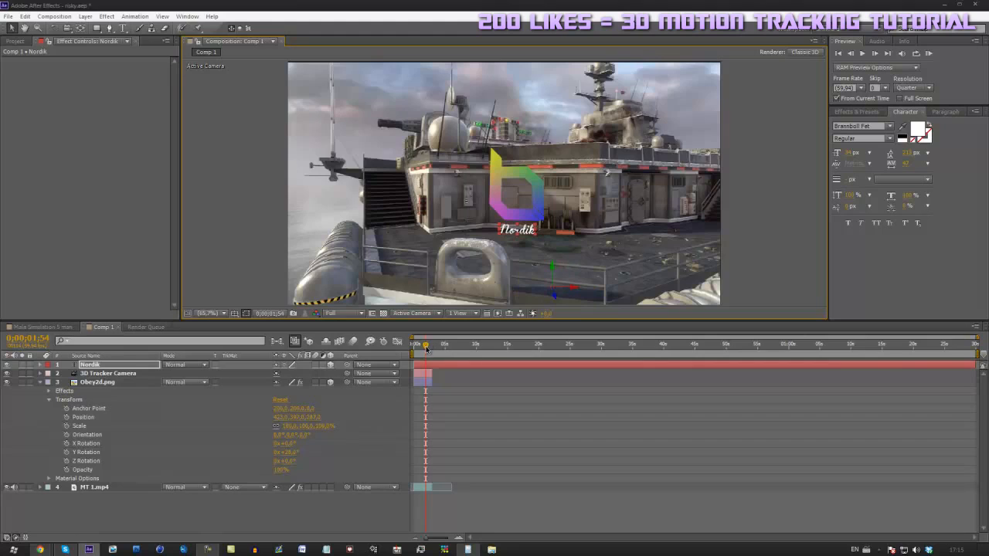
left_click_drag(426, 348, 429, 389)
left_click_drag(428, 345, 422, 350)
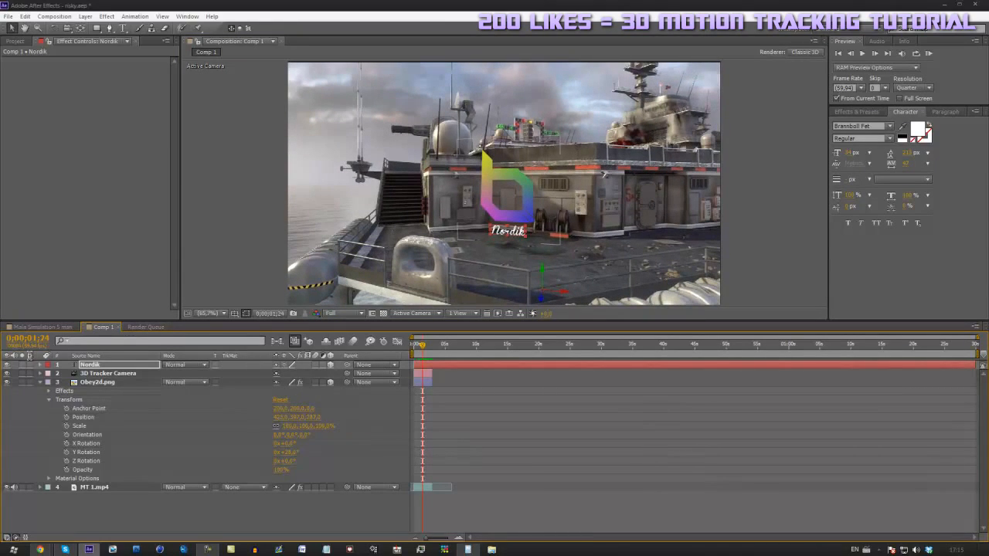
Step: Adjust the text layer's Position so it sits on the rounded metal fitting at the railing, and return to the first frame
key("p")
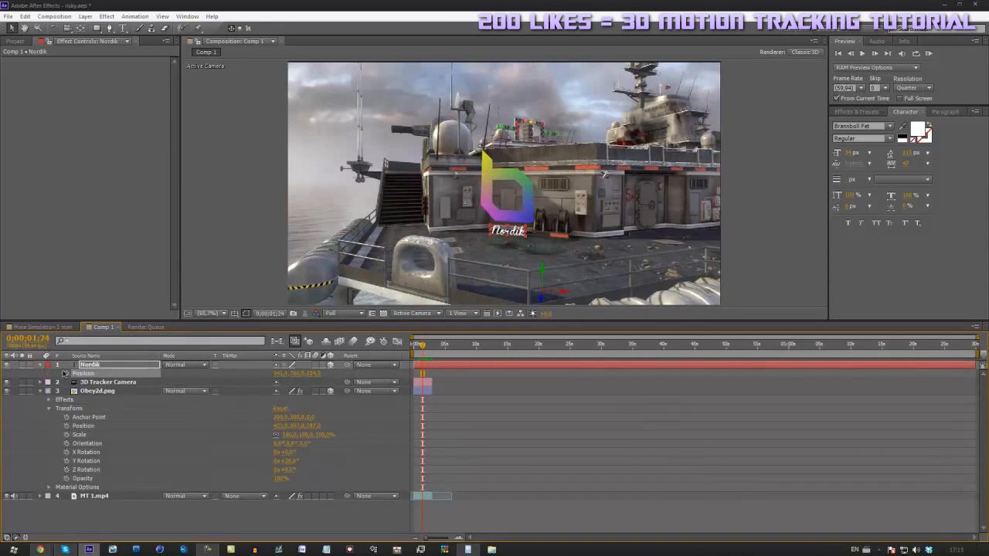
left_click_drag(312, 373, 156, 417)
left_click_drag(423, 345, 421, 346)
left_click_drag(292, 373, 151, 373)
left_click_drag(319, 374, 386, 384)
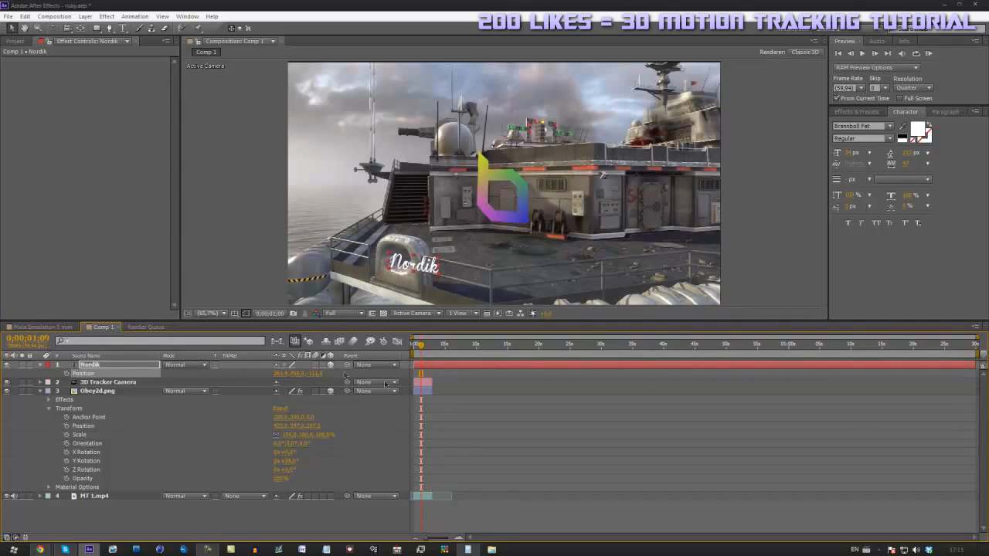
mouse_move(428, 348)
left_mouse_down()
mouse_move(418, 347)
mouse_move(428, 352)
left_mouse_up()
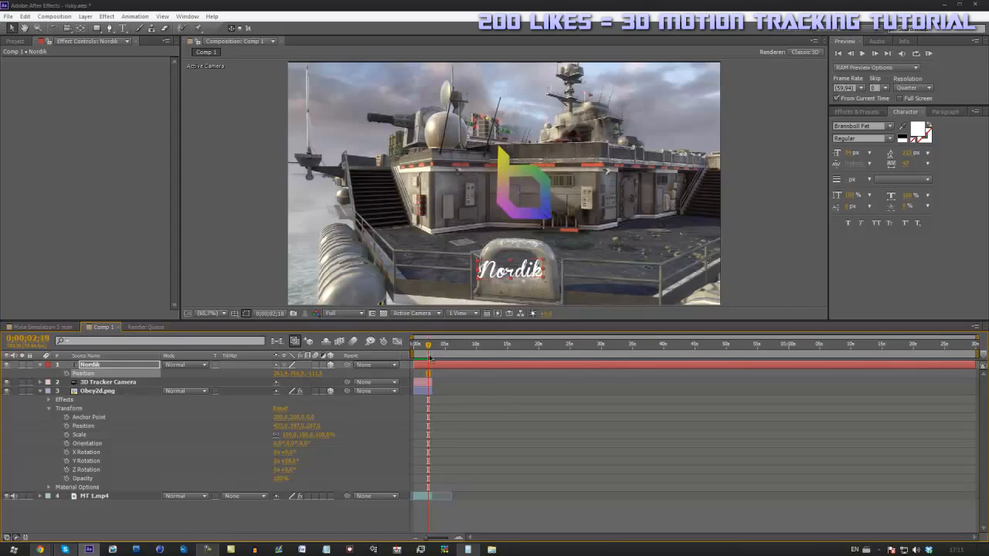
key("Home")
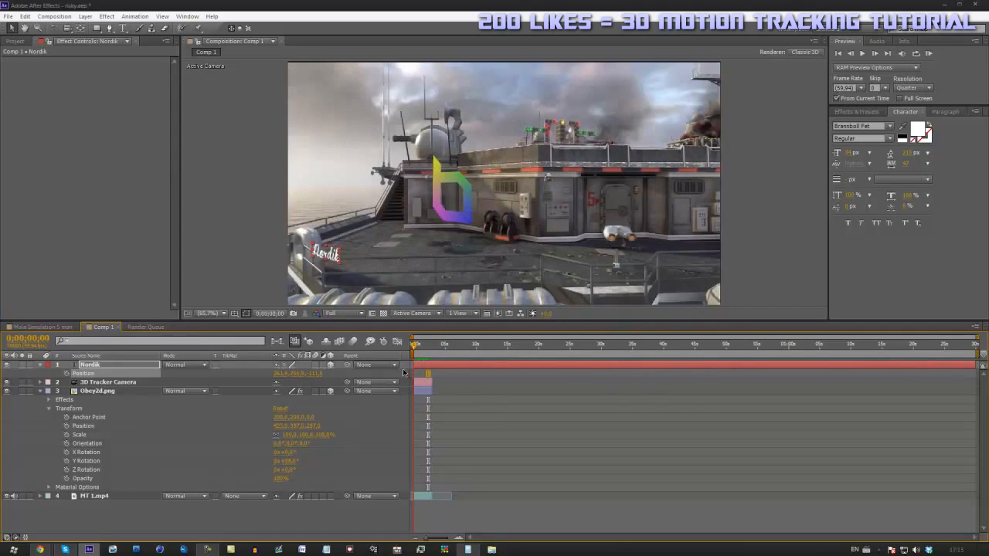
left_click(457, 518)
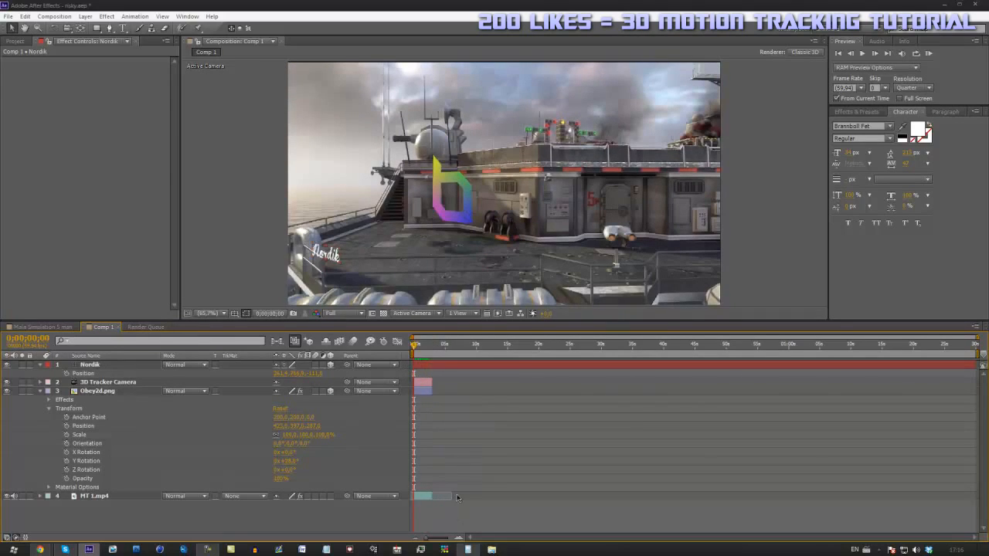
Step: Draw a closed Pen mask on the nickname text layer around the letters that overlap the rounded metal fitting at the railing
left_click(425, 365)
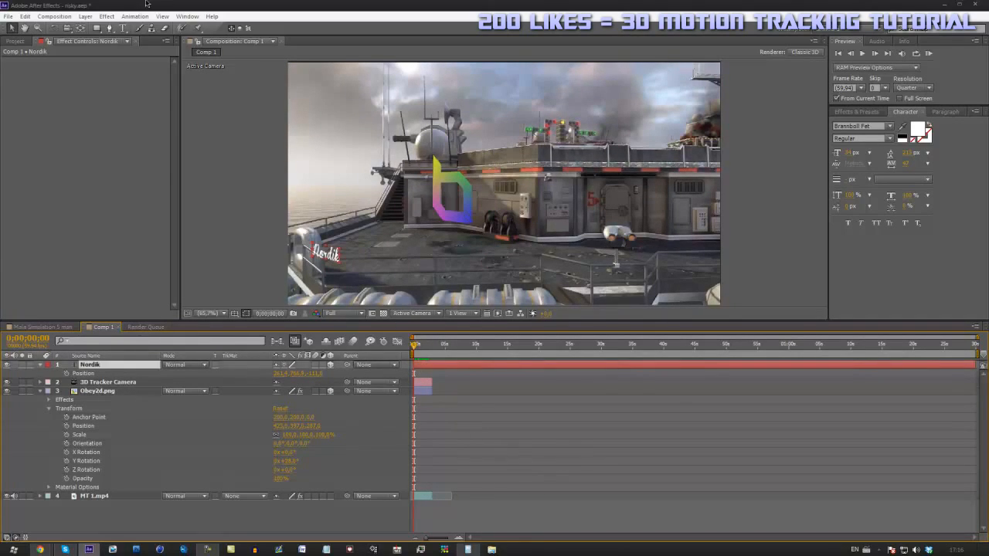
left_click(109, 28)
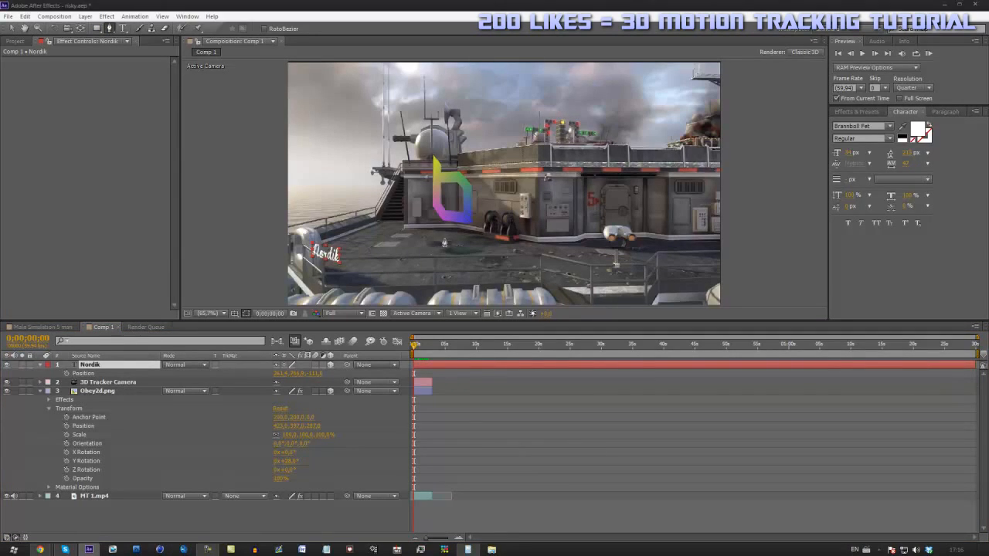
key("h")
left_click_drag(406, 239, 443, 236)
scroll(366, 261, "up", 2)
left_click_drag(301, 281, 593, 156)
scroll(548, 212, "up", 1)
left_click_drag(520, 203, 524, 277)
key("g")
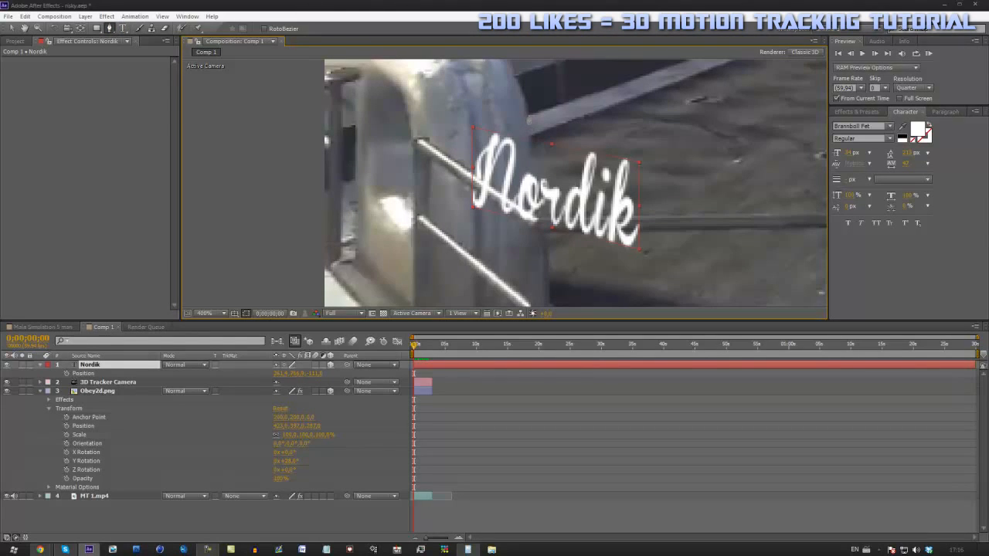
left_click(529, 115)
left_click(542, 283)
left_click_drag(527, 287, 456, 256)
left_click_drag(452, 198, 454, 156)
left_click_drag(472, 117, 483, 109)
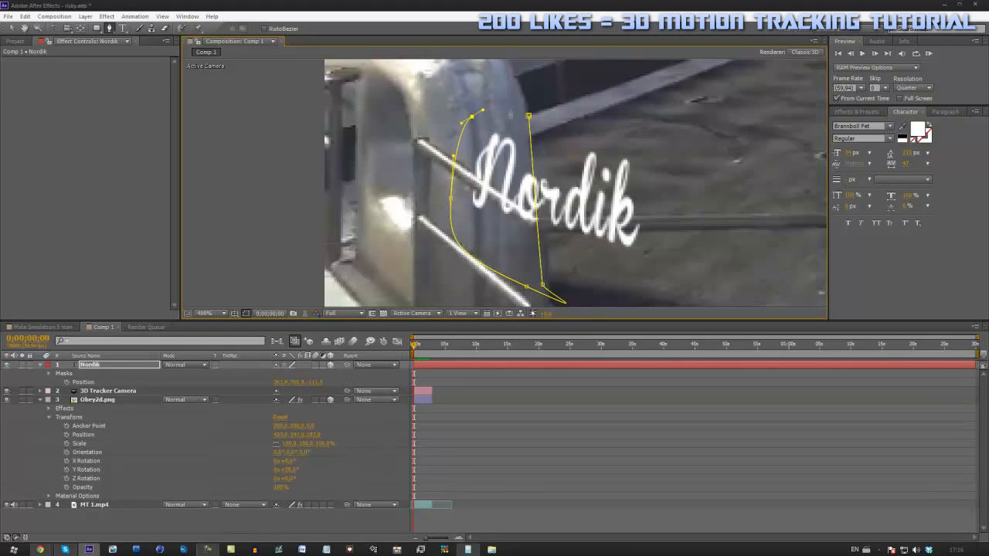
left_click(529, 115)
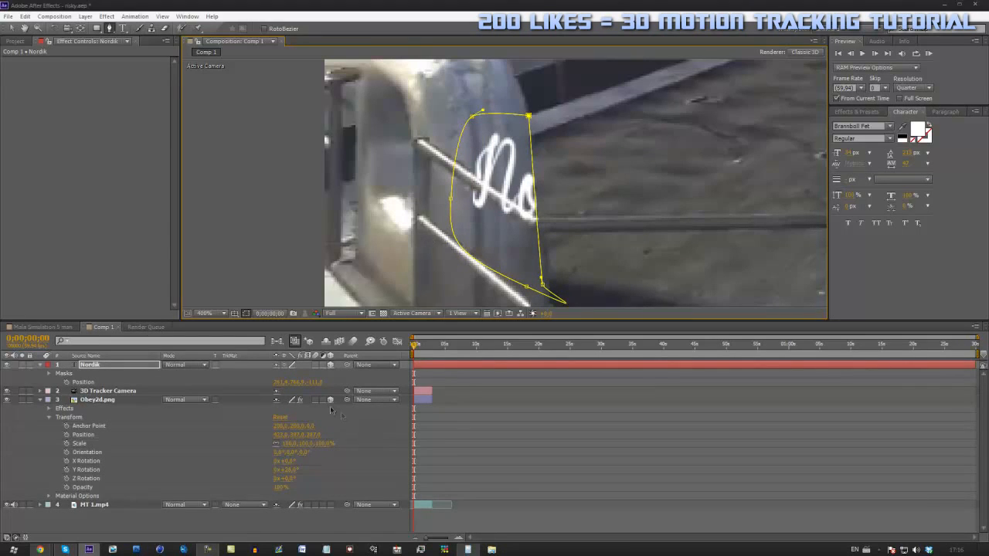
Step: Invert Mask 1 on the nickname text layer and enable Mask Path keyframing at the first frame
left_click(48, 374)
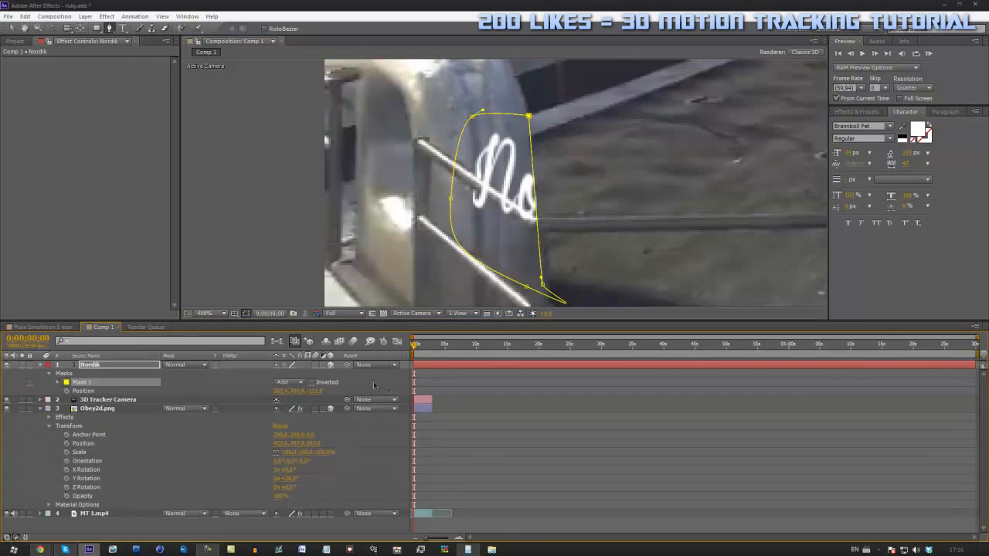
left_click(311, 383)
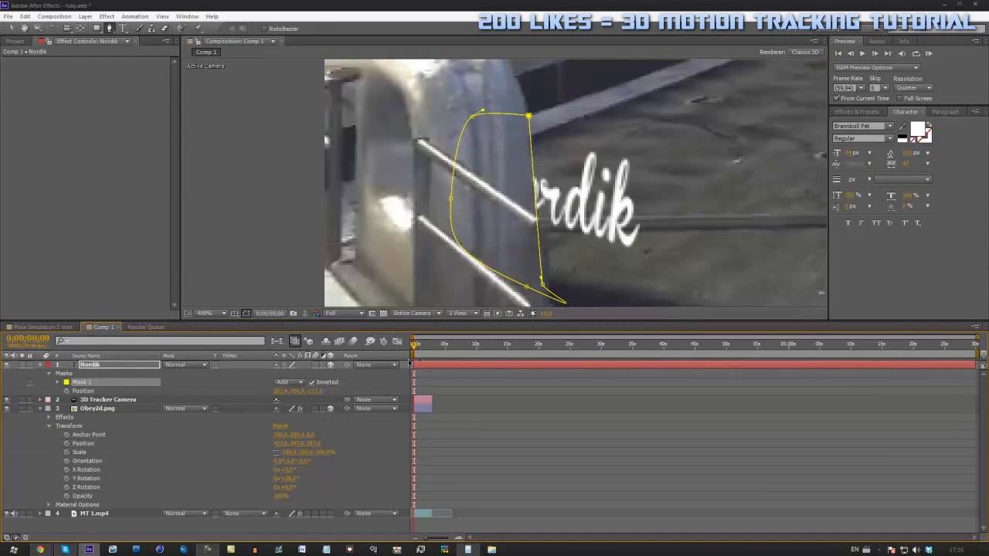
left_click(57, 383)
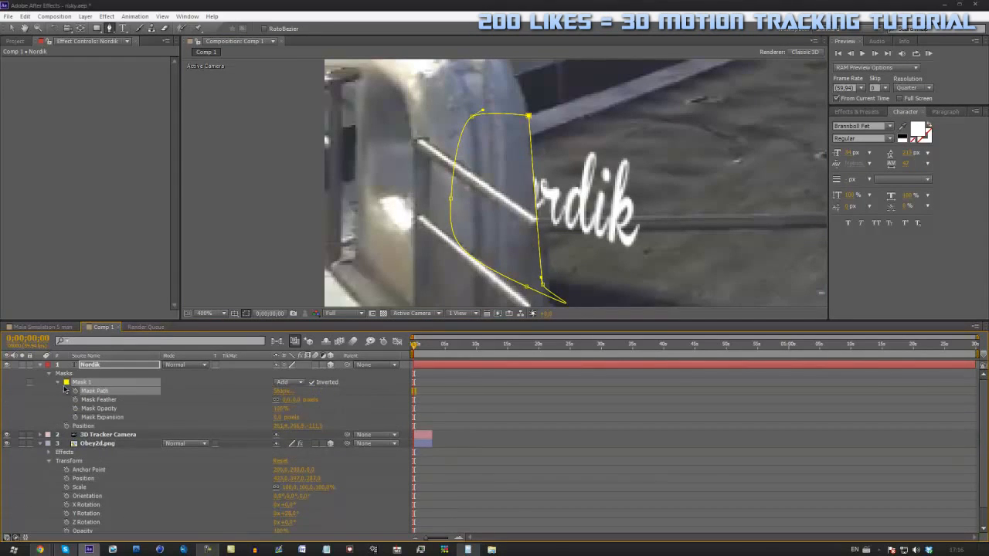
left_click(76, 391)
Step: Go to 0;00;00;30 and try shifting the whole mask toward the fitting's edge, and undo the shift
left_click_drag(416, 347, 418, 352)
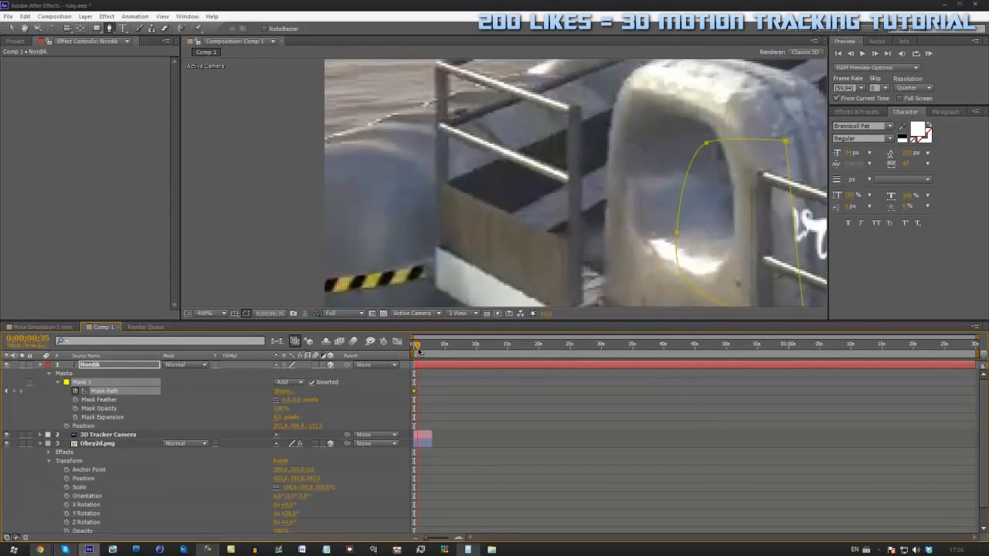
key("space")
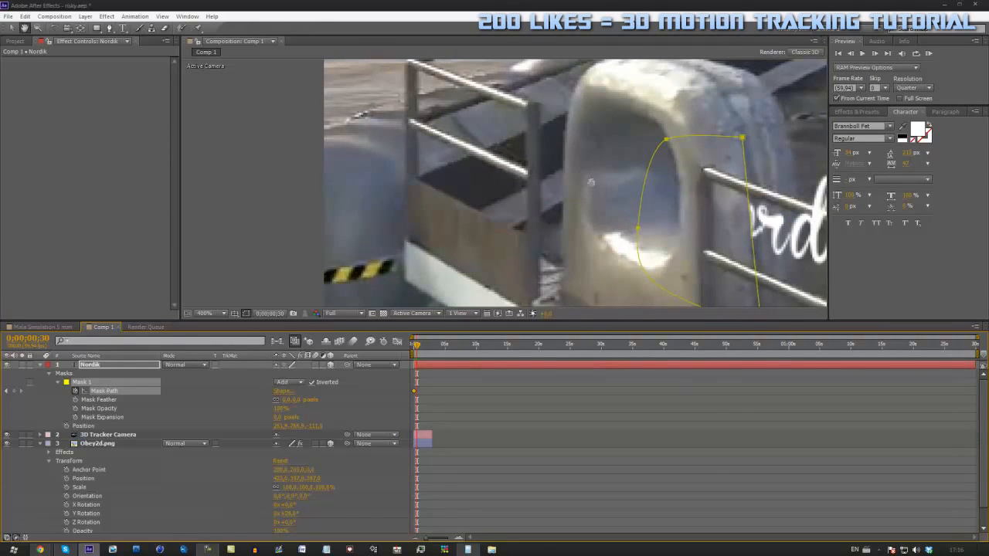
left_click_drag(616, 186, 403, 158)
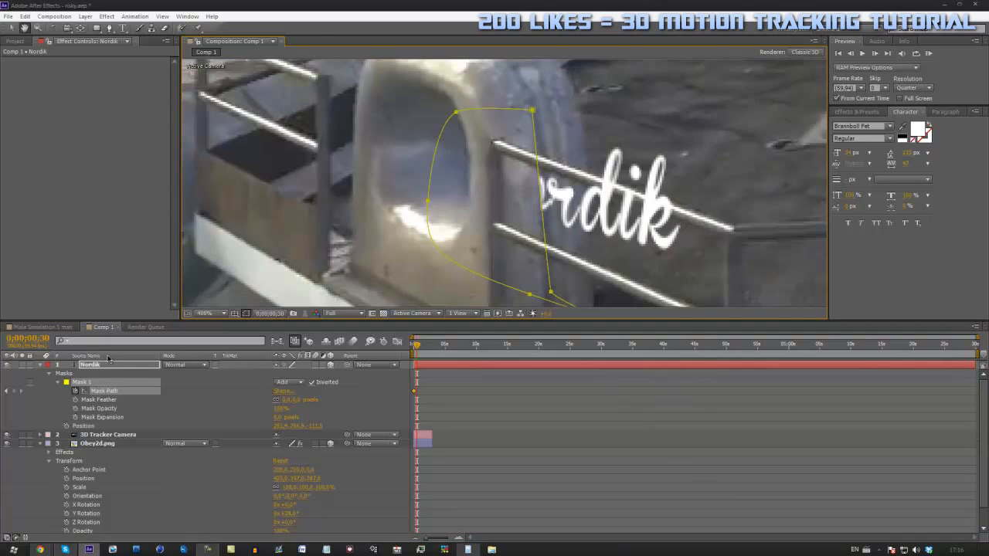
key("v")
left_click_drag(532, 111, 555, 103)
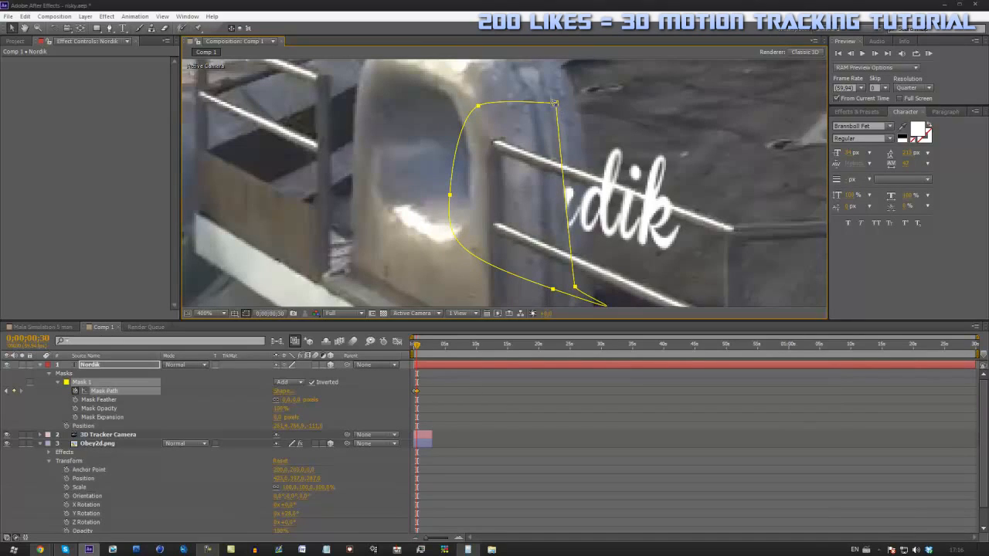
key("ctrl+z")
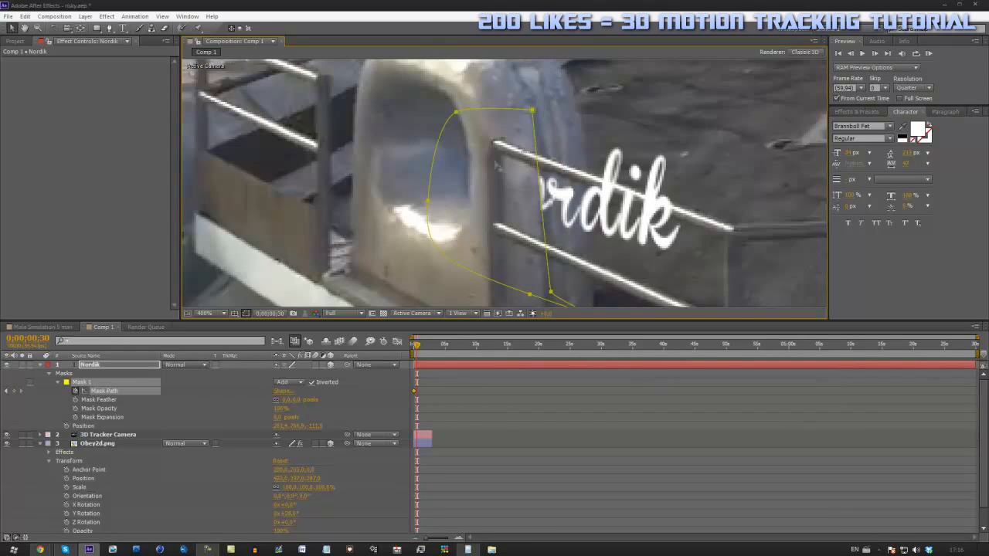
Step: Reshape the mask at 0;00;00;30 by moving its upper and lower corner points outward past the fitting's edge, and return to the first frame
left_click(104, 401)
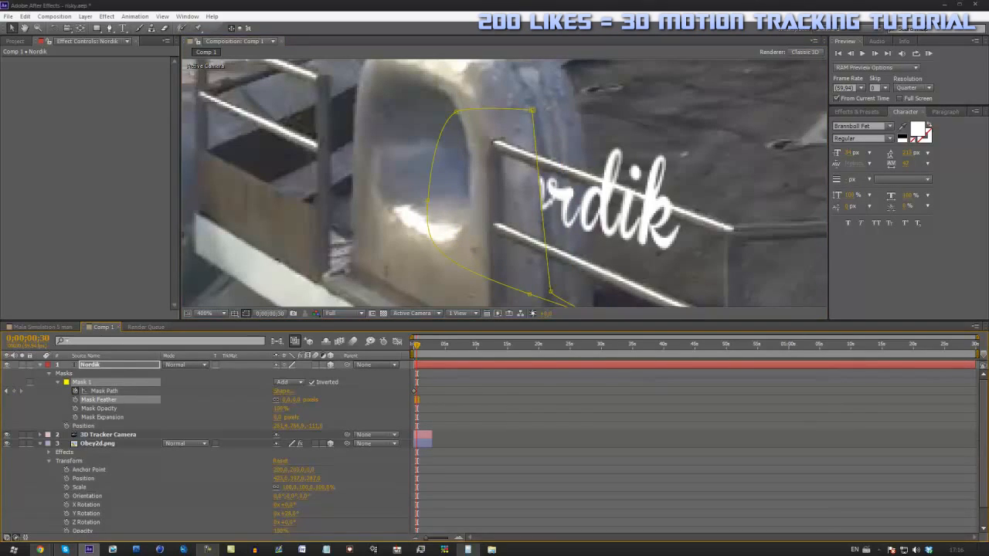
left_click_drag(532, 110, 580, 107)
left_click_drag(550, 287, 593, 294)
left_click_drag(417, 352, 413, 361)
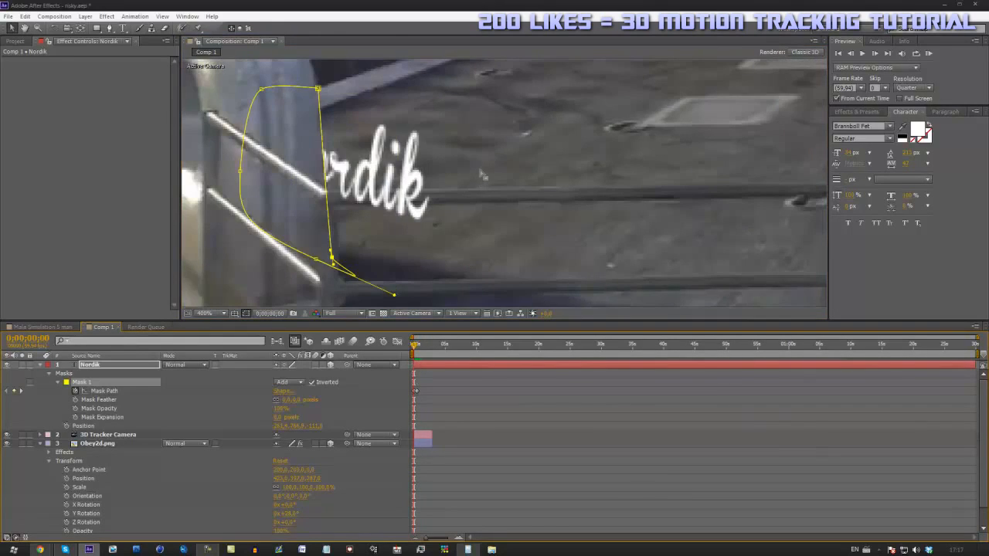
Step: Delete the nickname text layer from Comp 1 and collapse the properties of the Obey2d.png layer
scroll(480, 171, "down", 4)
key("h")
left_click_drag(512, 197, 414, 238)
key("v")
left_click(102, 369)
key("Delete")
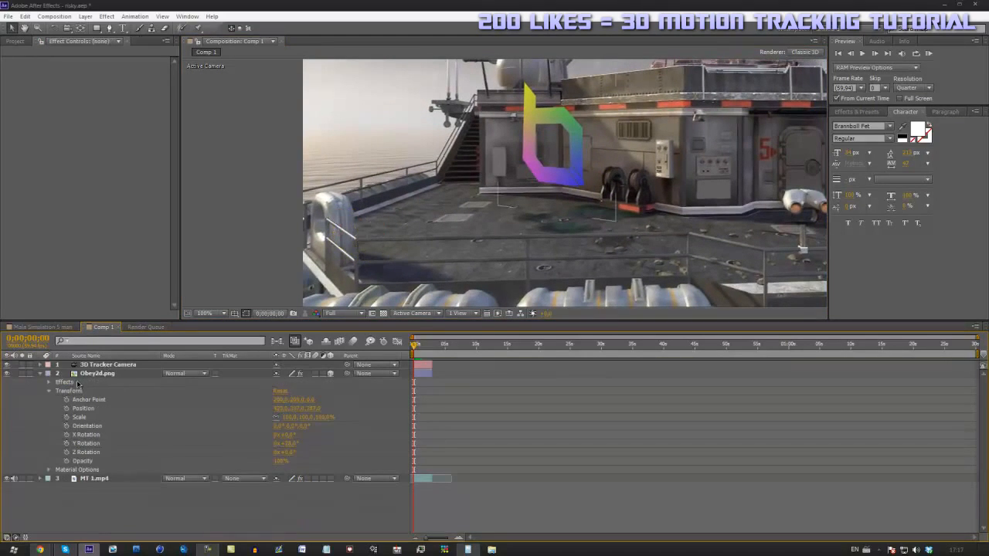
left_click(40, 374)
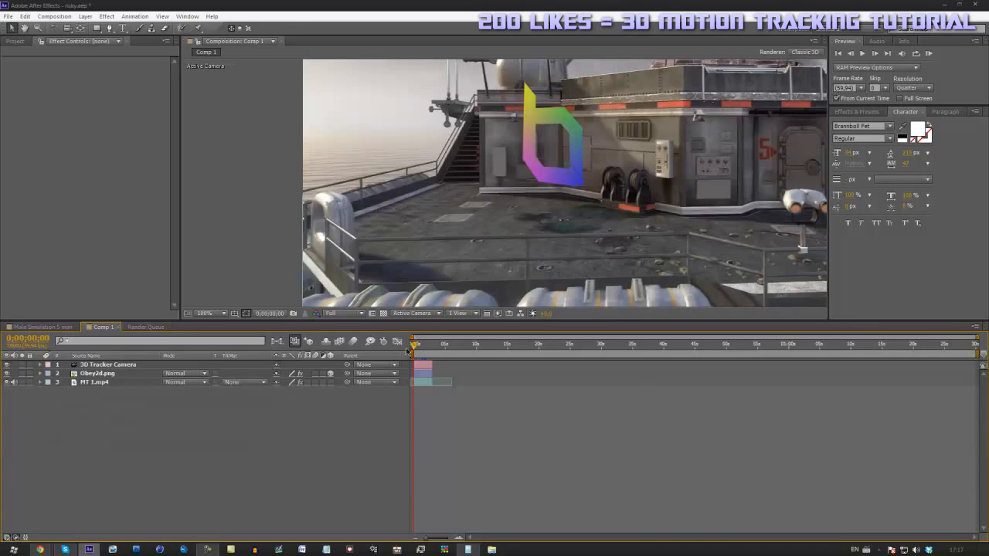
scroll(482, 168, "down", 2)
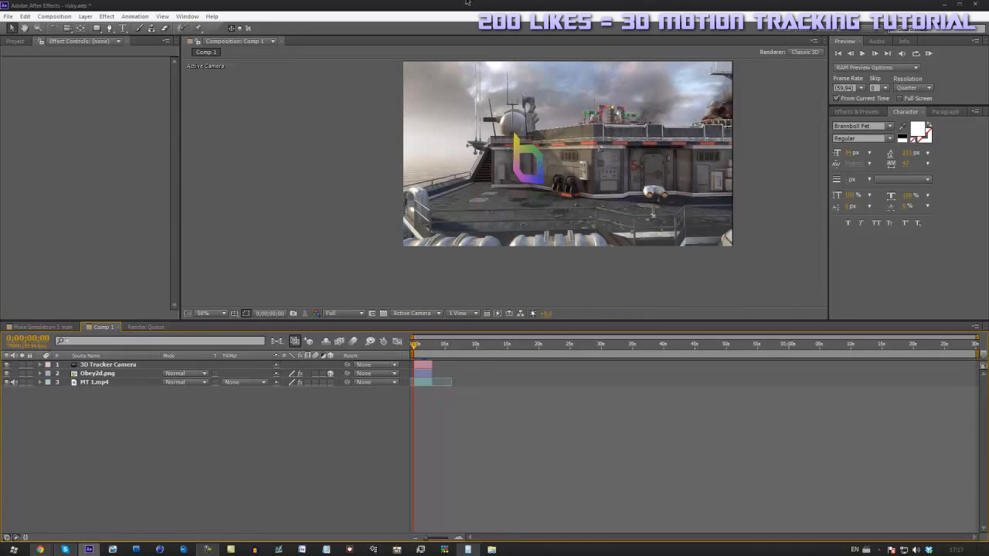
Step: Look at the finished edit in the other open composition, return to Comp 1 and create a full-frame green solid there
left_click(37, 328)
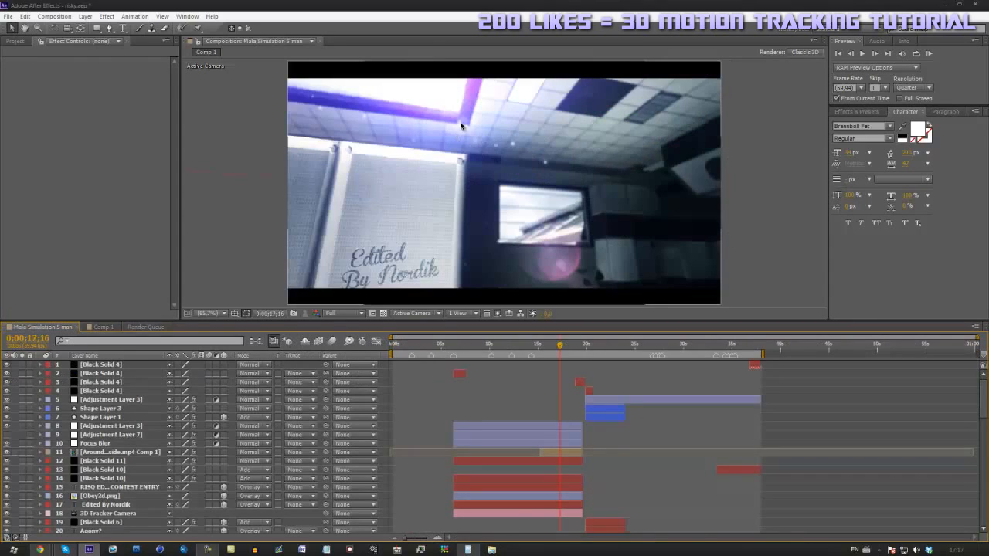
left_click(112, 328)
right_click(471, 427)
mouse_move(523, 432)
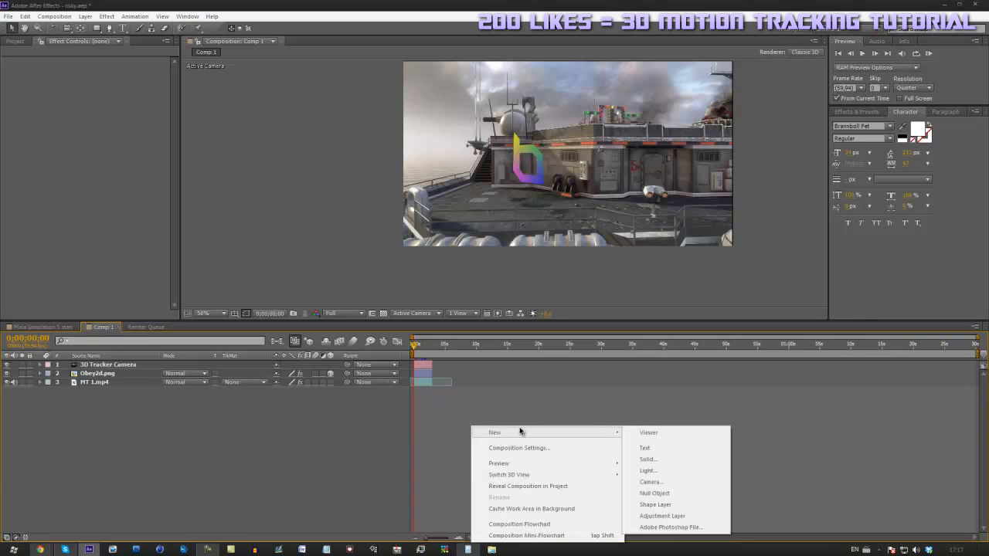
left_click(649, 459)
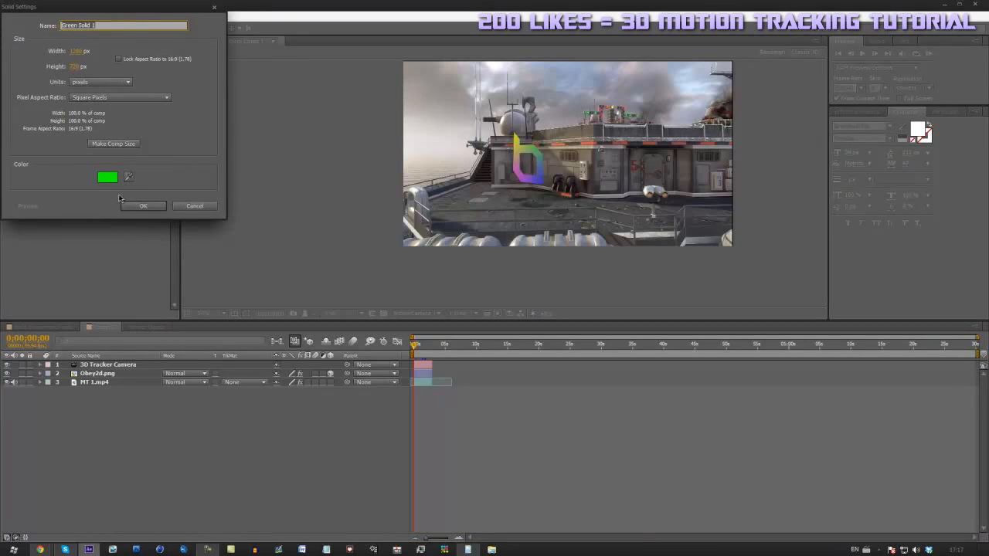
left_click(146, 207)
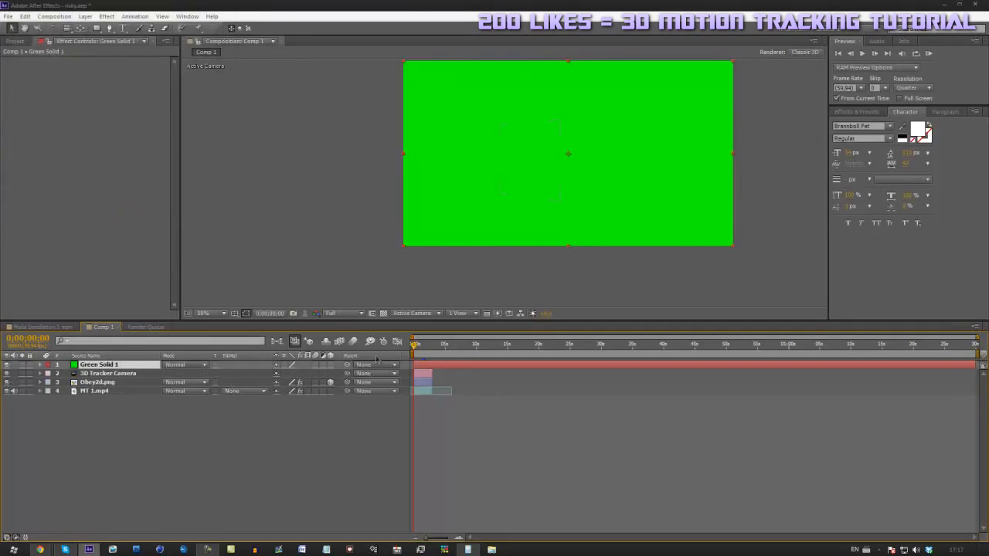
Step: Trim the green solid's end to match the other layers at 0;00;02;59, and move the current time to 0;00;01;34
left_click(431, 354)
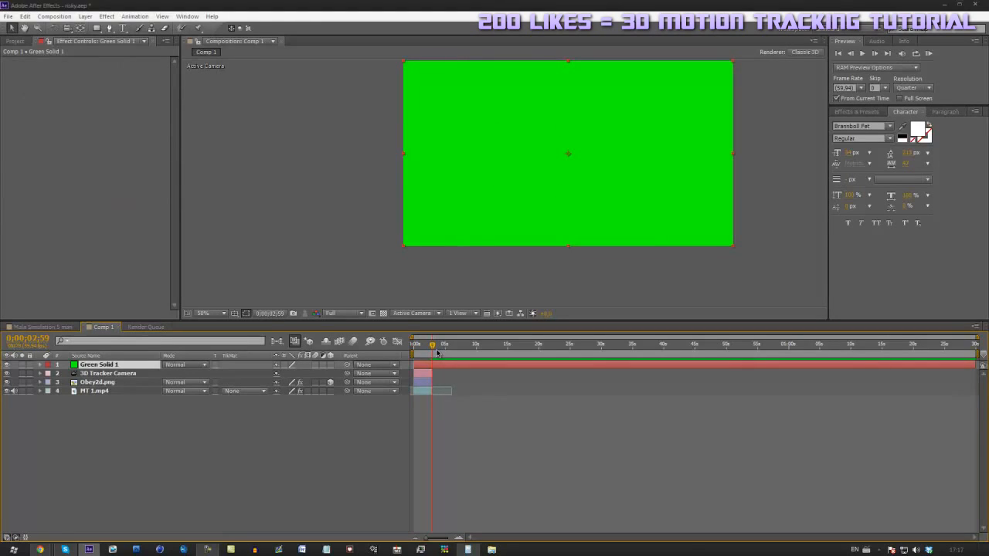
left_click_drag(976, 365, 454, 403)
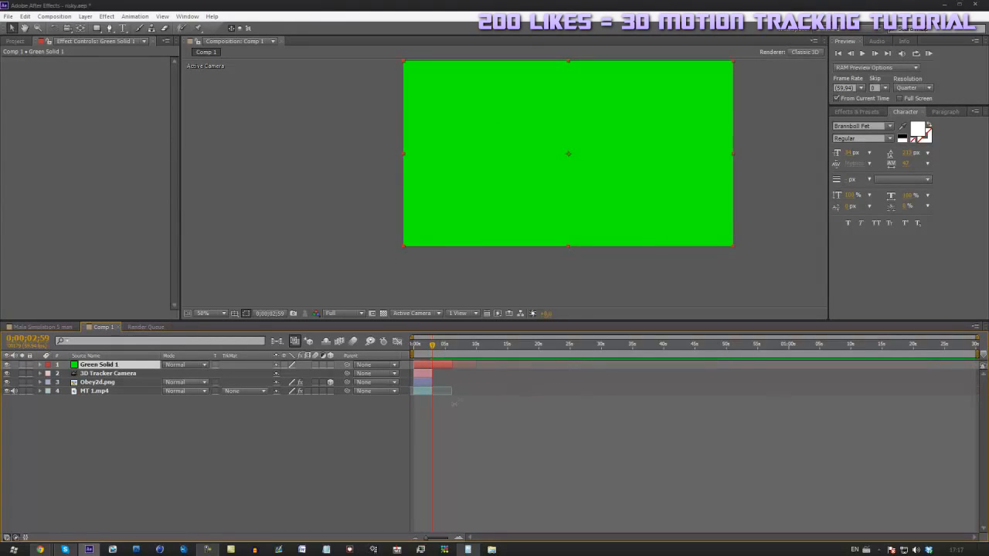
left_click(424, 355)
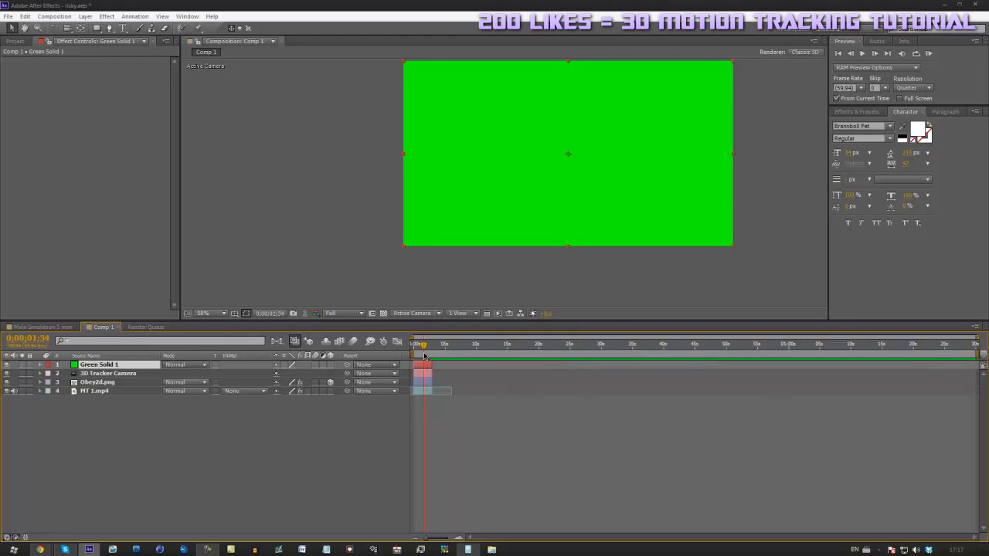
Step: Search the effects for "optica" and apply Optical Flares to the green solid
left_click(858, 112)
type("grad")
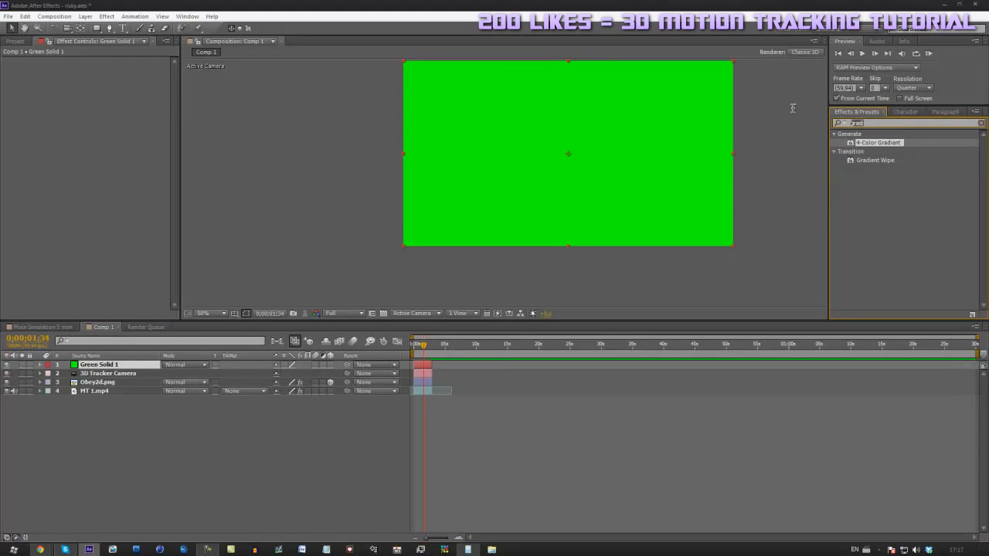
type("op")
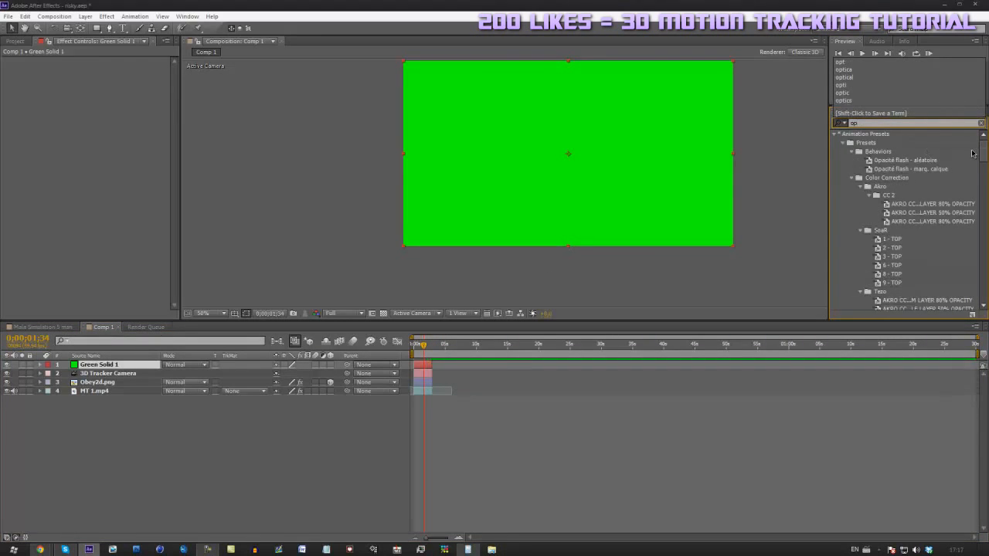
type("tica")
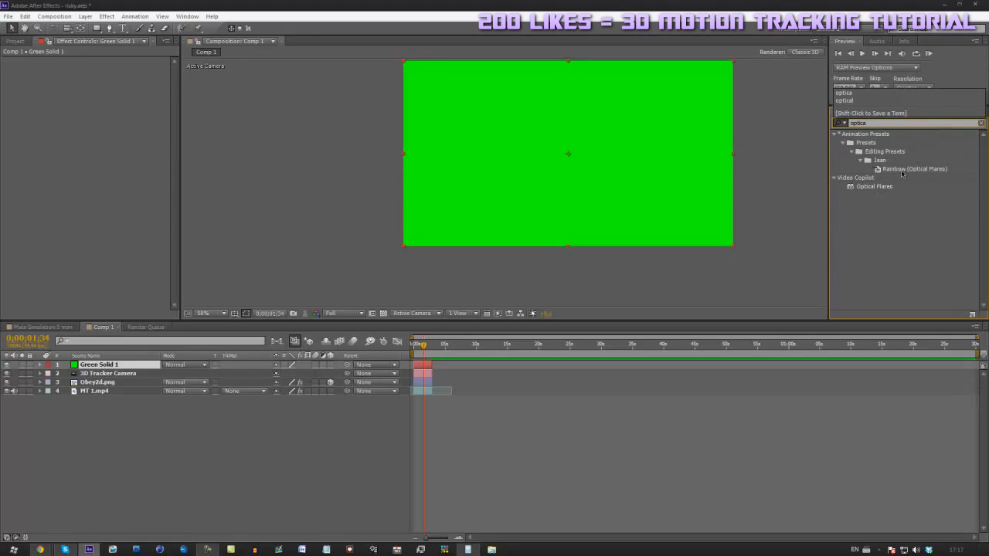
left_click(885, 187)
left_click_drag(884, 188, 427, 366)
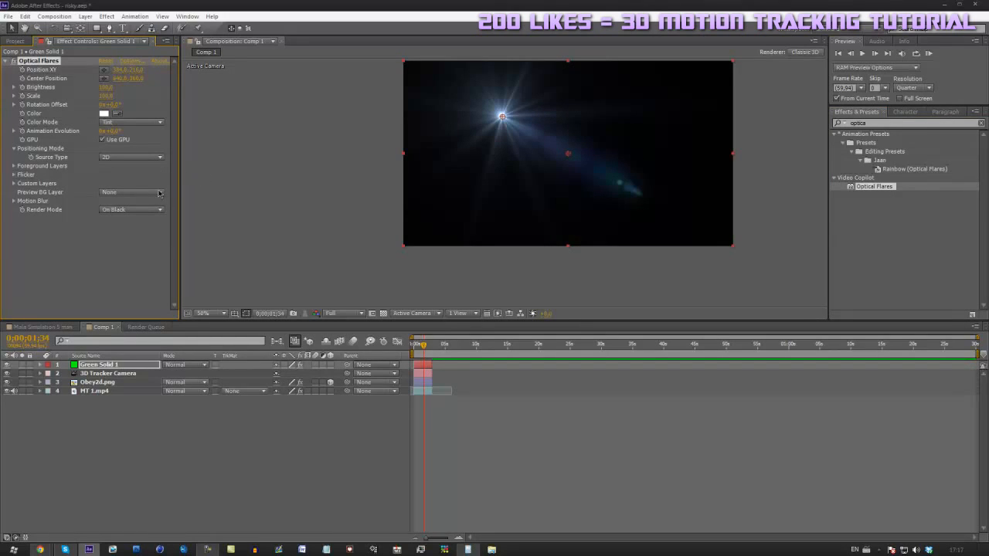
Step: Set the flare's Render Mode to On Transparent and the green solid's blending mode to Add
left_click(114, 214)
left_click(123, 228)
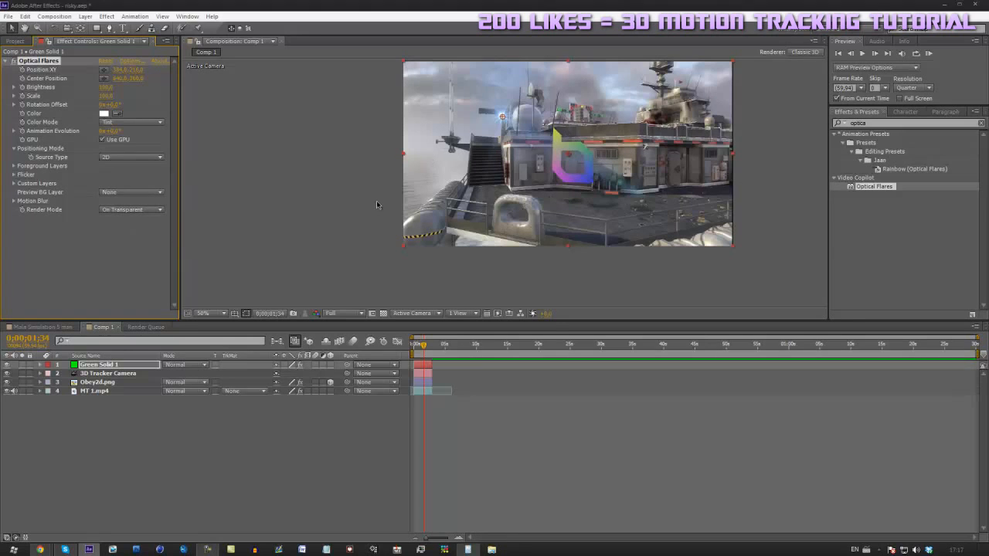
left_click(174, 368)
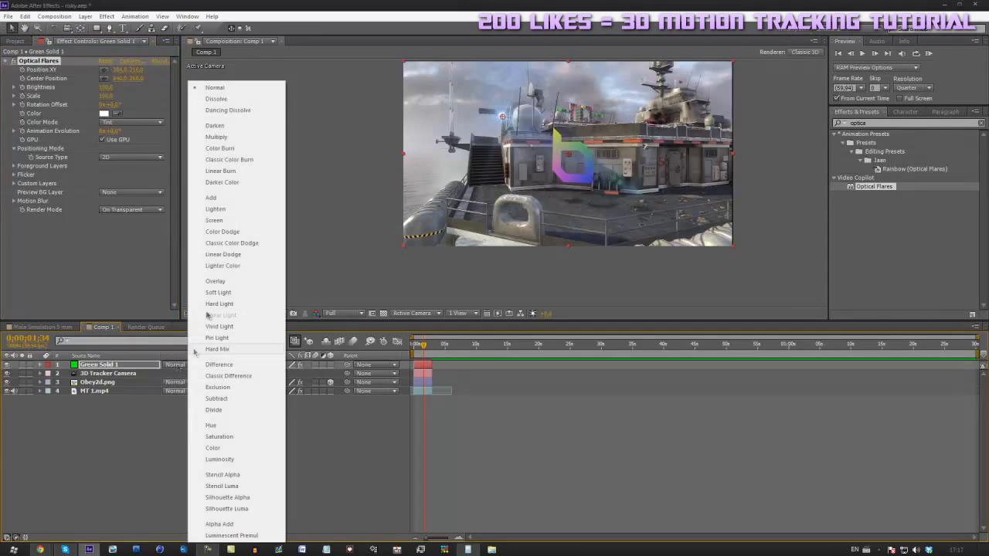
left_click(236, 199)
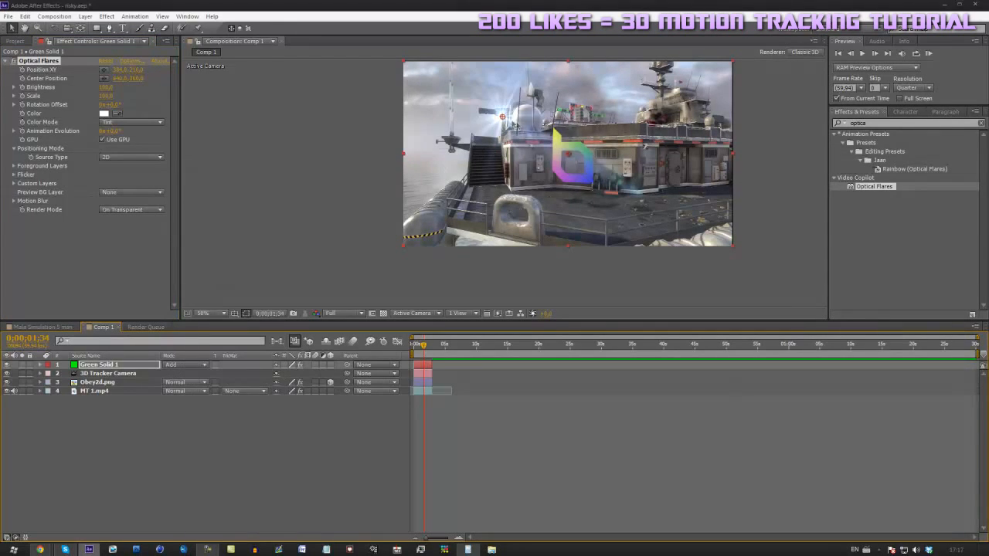
Step: Move the flare into the sky above the ship's deckhouse roof and open the Optical Flares options
left_click_drag(503, 118, 621, 98)
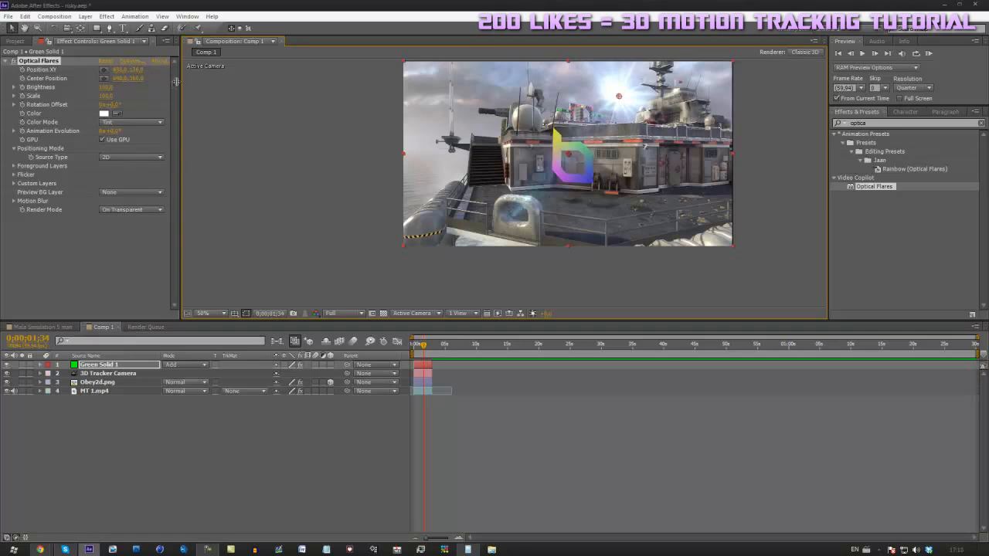
left_click_drag(180, 82, 226, 79)
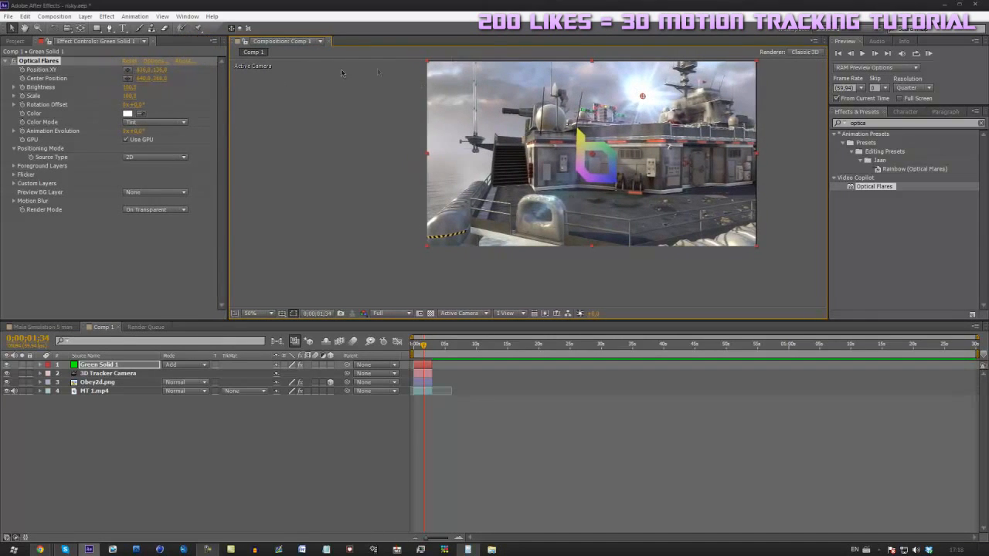
left_click(154, 61)
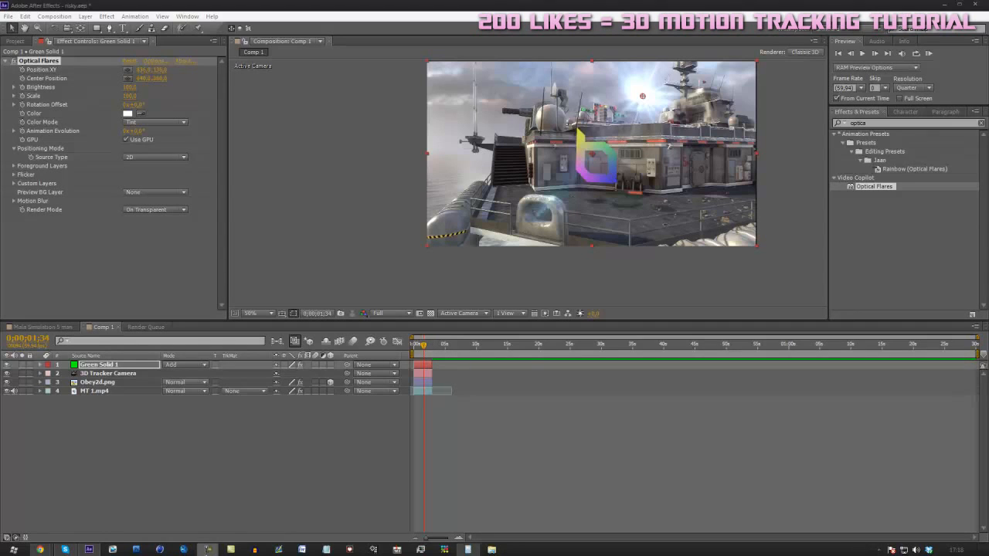
Step: Bring up the Optical Flares options, browse the preset folders and maximize the options window
left_click(207, 549)
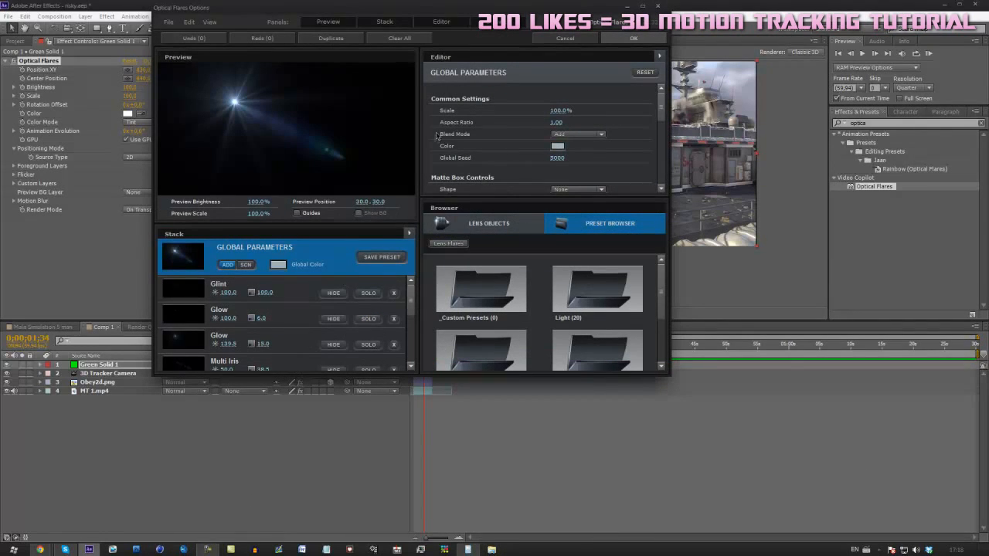
scroll(659, 298, "down", 3)
scroll(657, 278, "up", 3)
scroll(652, 284, "down", 3)
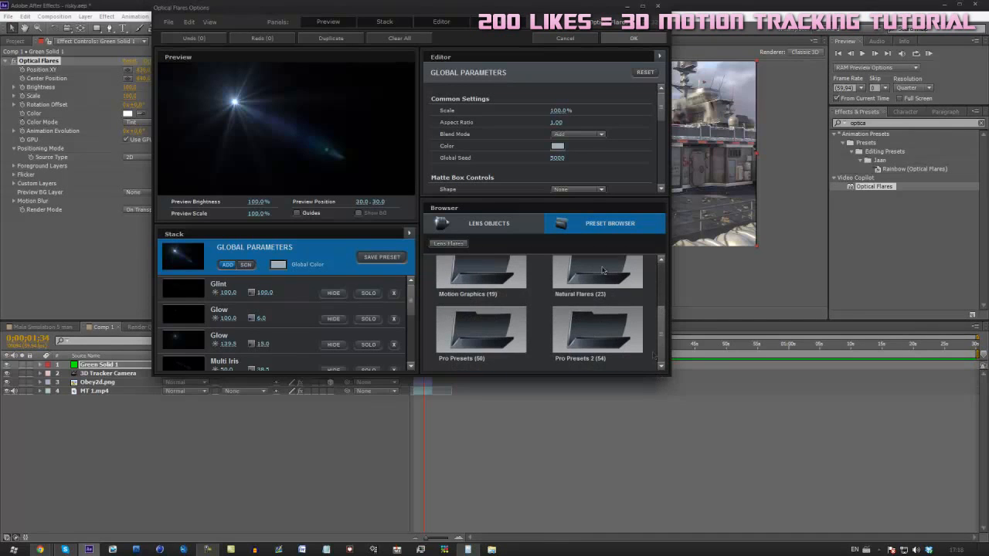
left_click(642, 6)
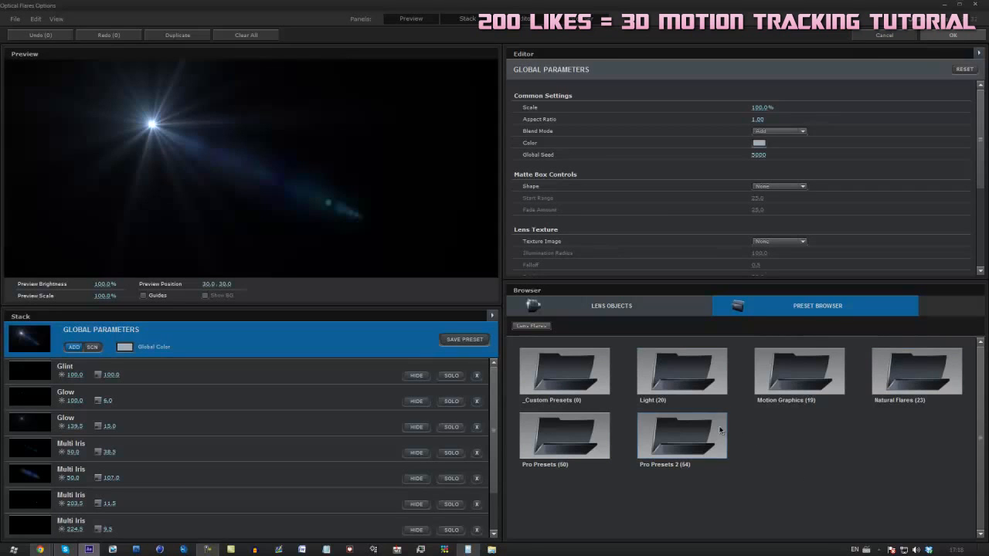
Step: Load the Superficial flare from the Pro Presets 2 folder
double_click(698, 445)
left_click(514, 328)
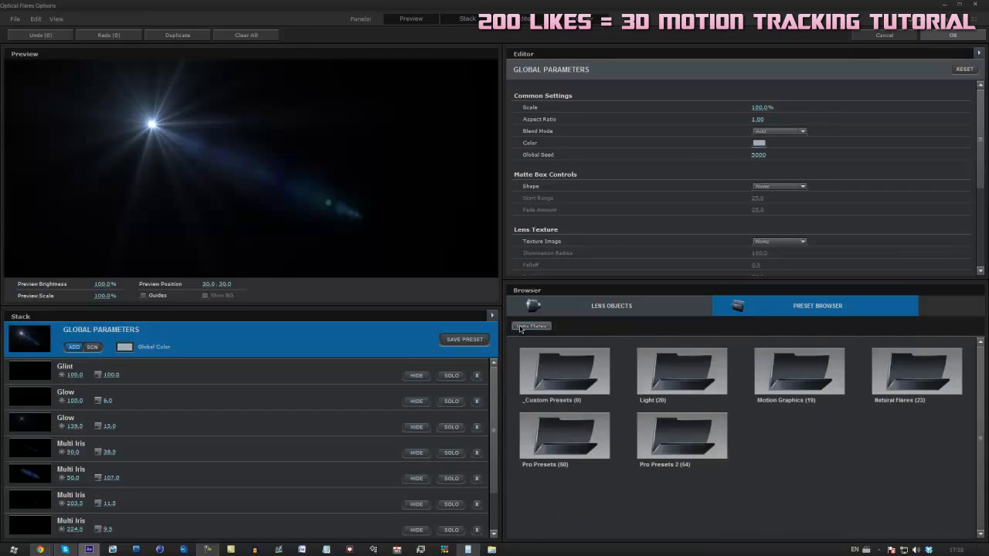
double_click(725, 446)
left_click_drag(983, 372, 960, 484)
scroll(962, 484, "down", 1)
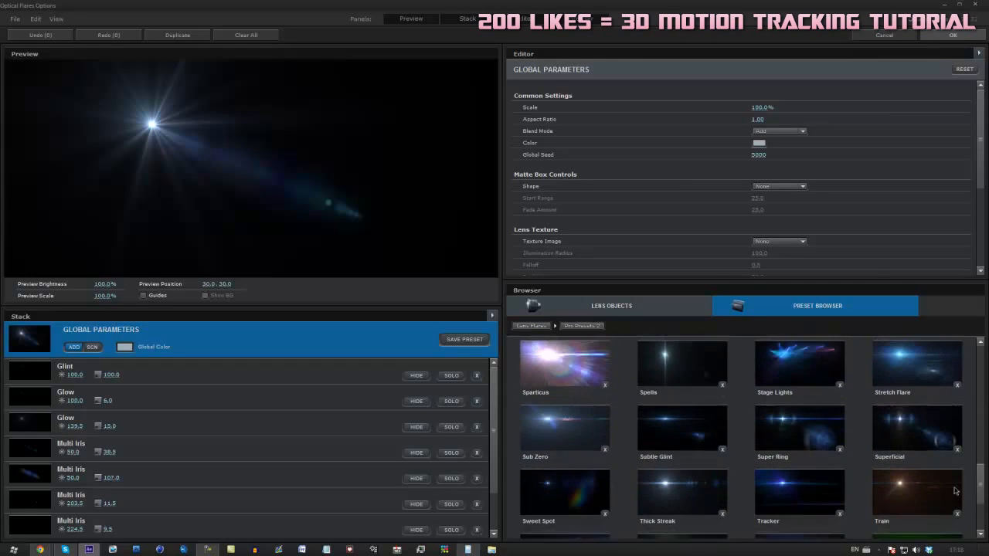
double_click(917, 438)
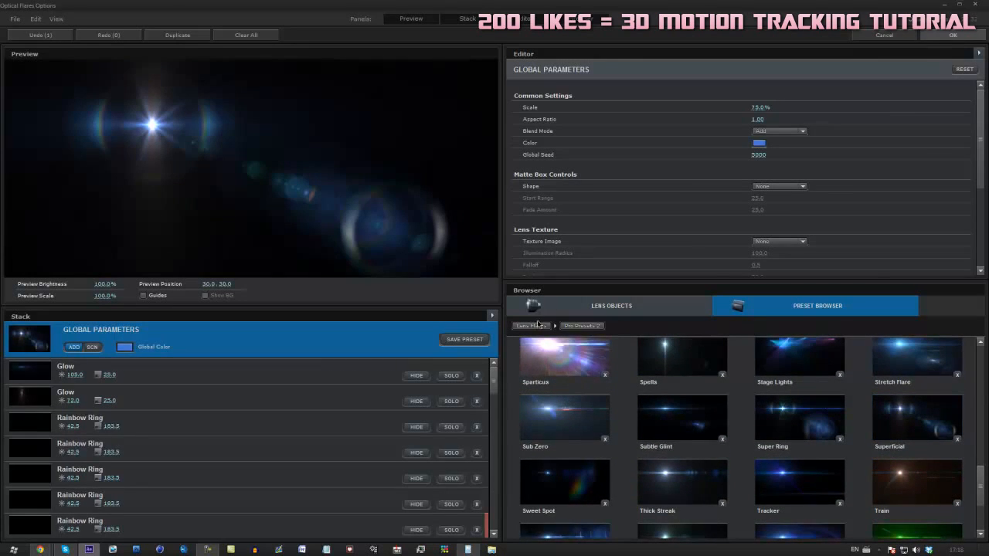
Step: Add the custom Hoop Spot lens object to the flare and test how it reacts to moving the light in the preview
left_click(545, 311)
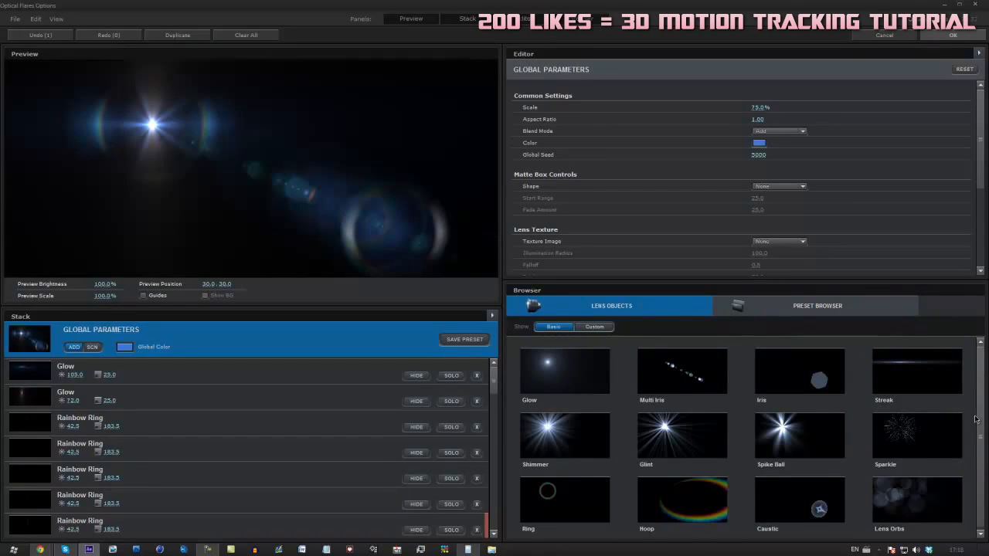
left_click(595, 327)
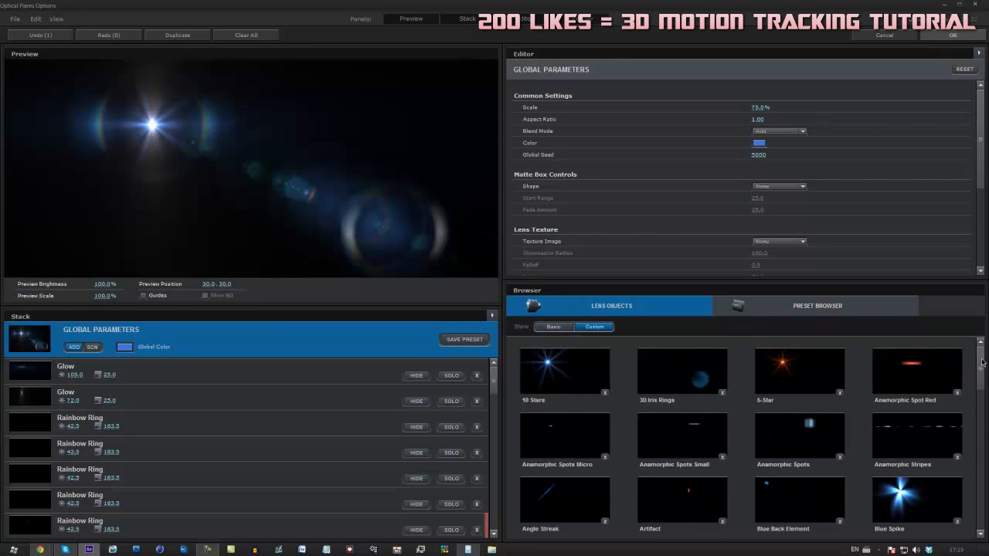
scroll(926, 398, "down", 6)
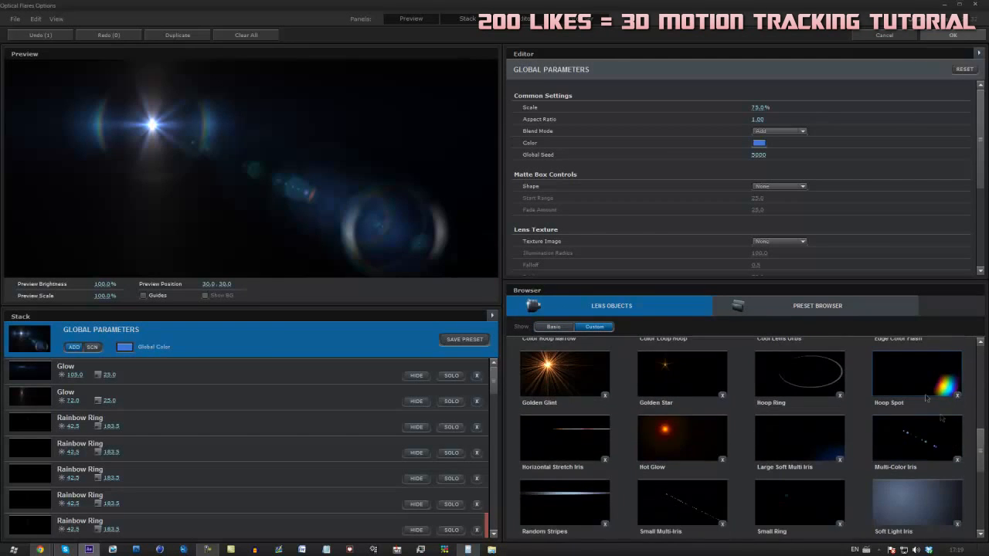
left_click(926, 398)
left_click_drag(767, 105, 86, 90)
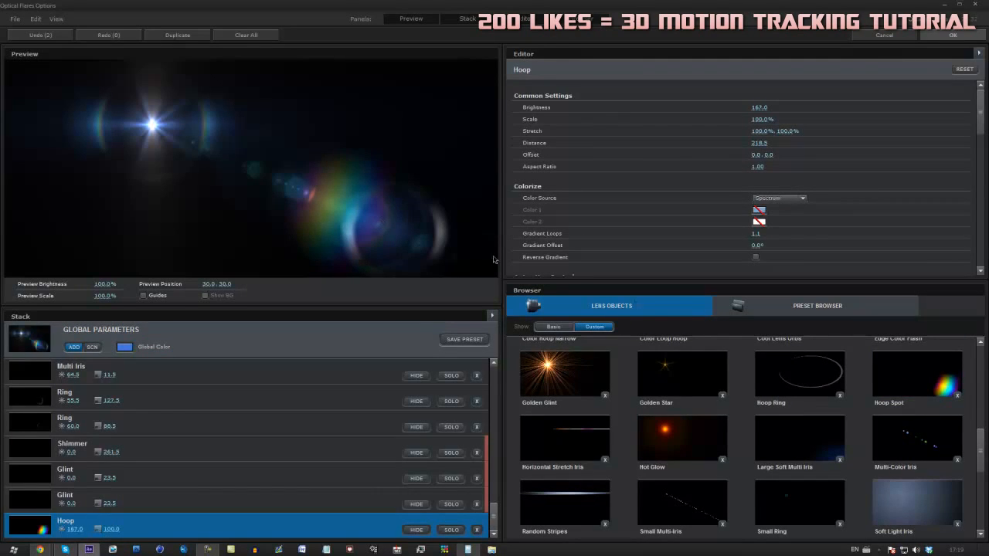
Step: Add the Small Multi-Iris and Multi-Color Iris lens objects, and remove the Small Multi-Iris from the stack
left_click(671, 491)
left_click(943, 443)
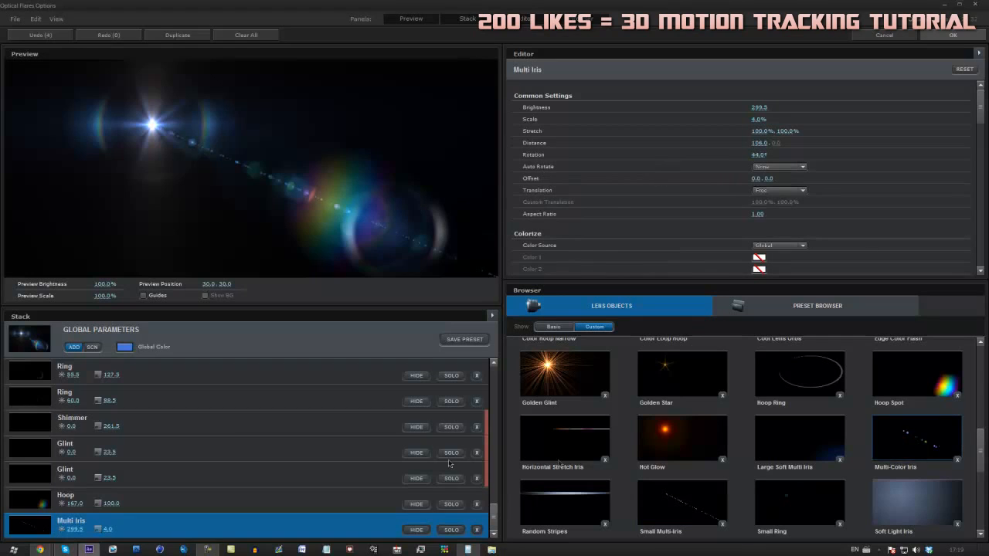
left_click(476, 504)
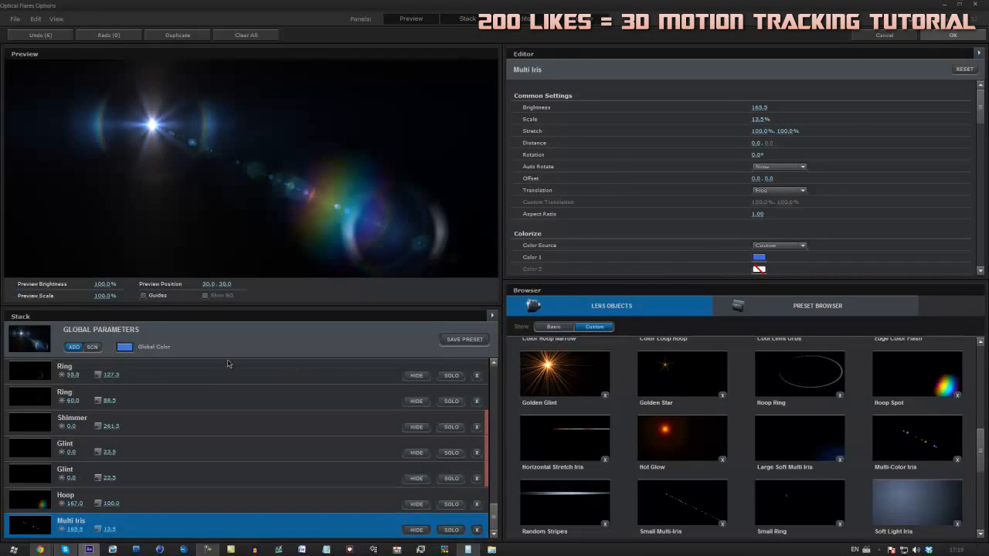
Step: Try a magenta Global Color for the flare
left_click(125, 348)
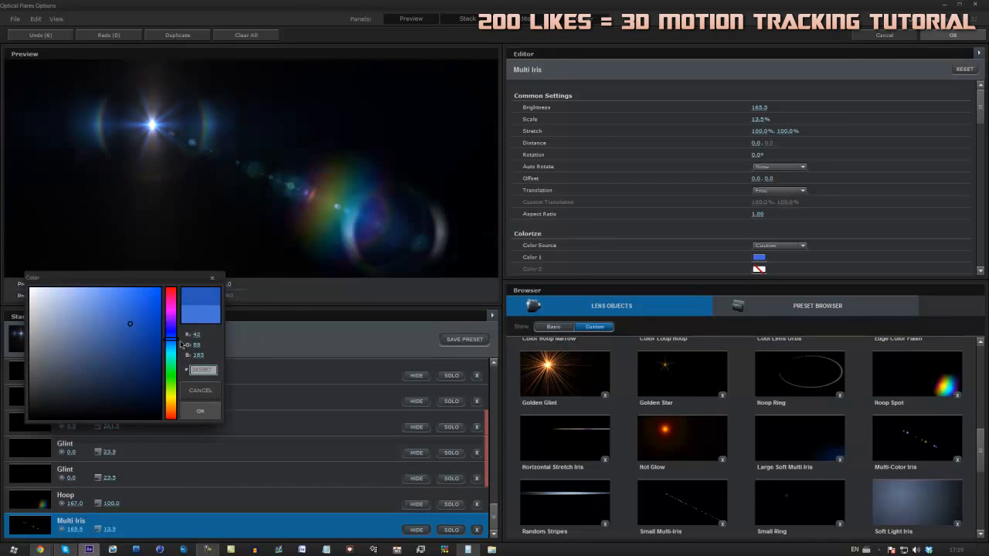
left_click_drag(170, 340, 172, 302)
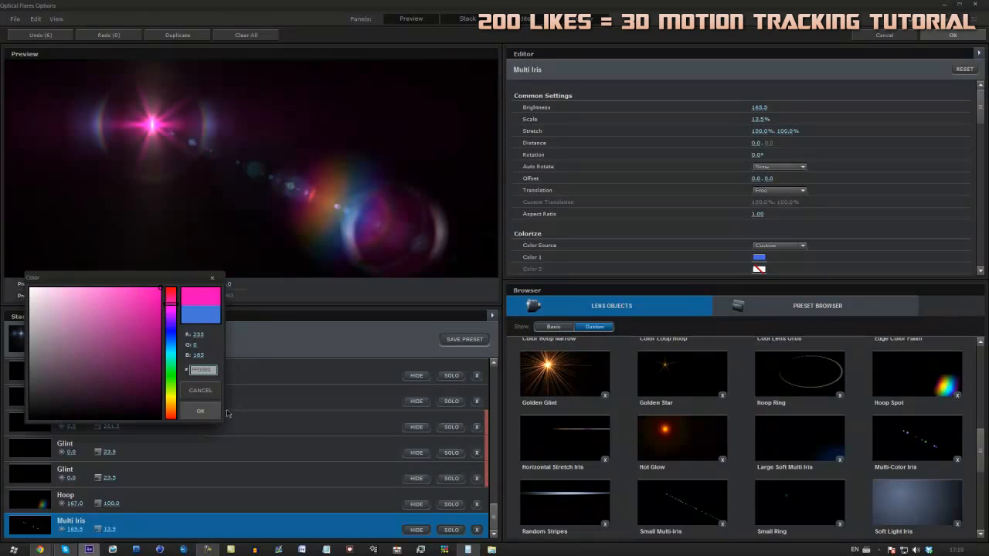
left_click(201, 390)
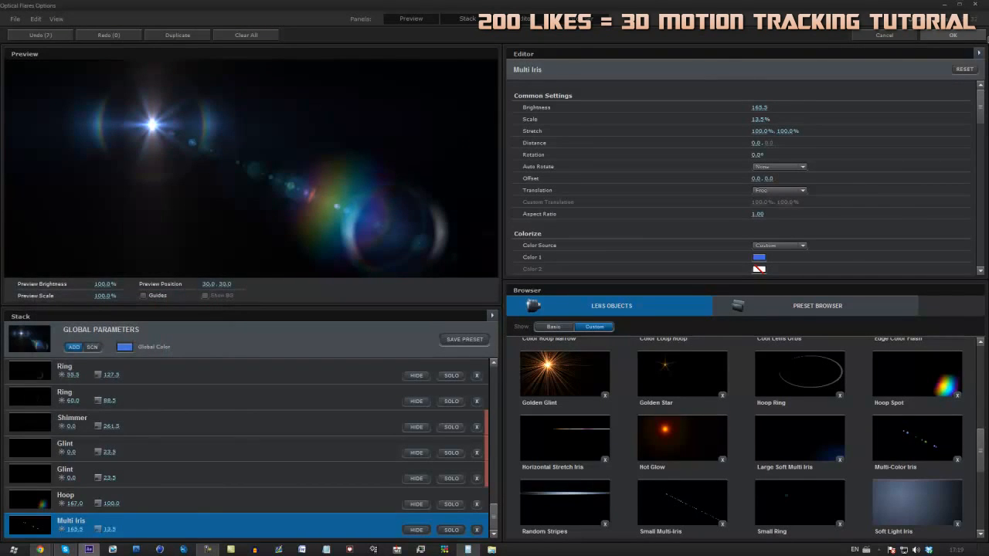
Step: Accept the flare options and test the green solid as a 3D layer, restoring it to 2D
left_click(953, 34)
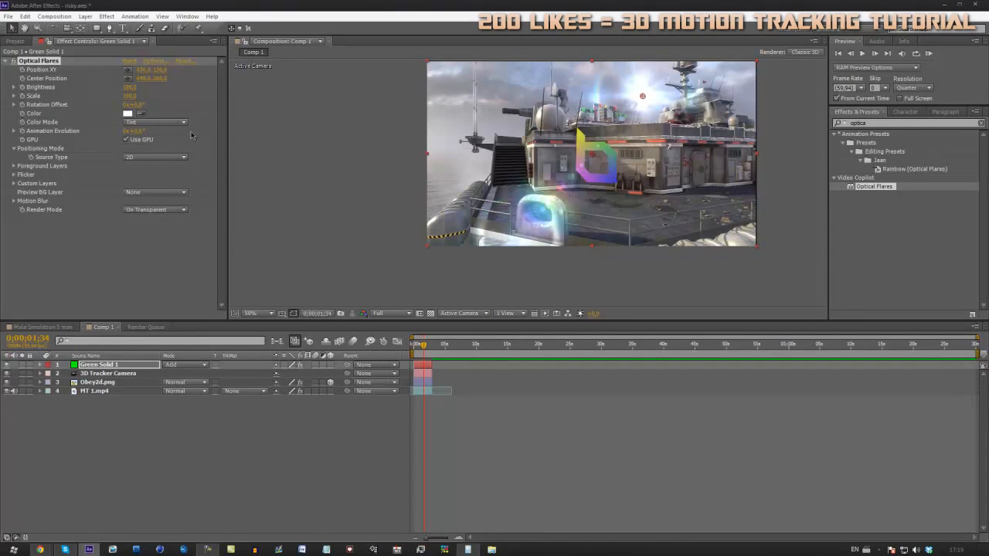
left_click(330, 364)
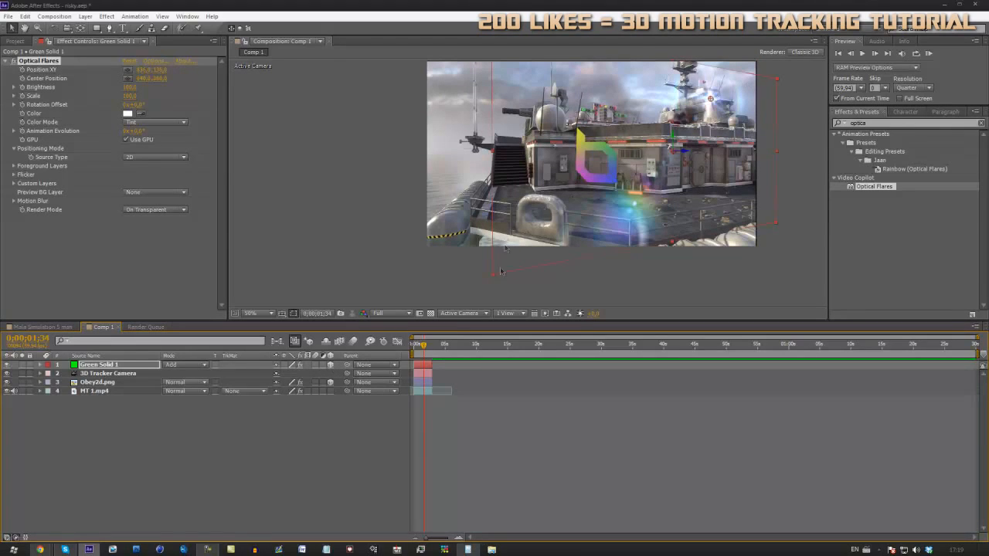
left_click(331, 365)
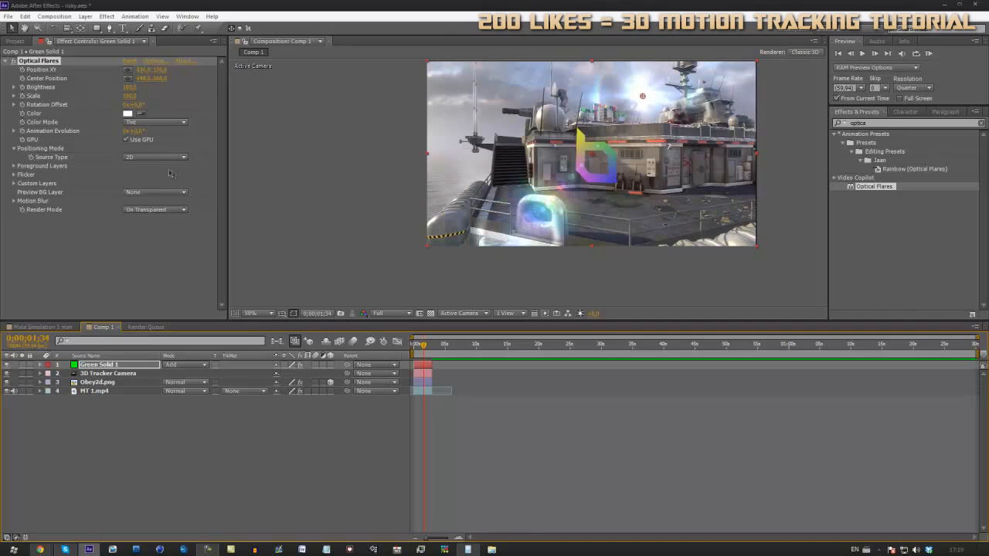
Step: Set the flare's positioning Source Type to 3D and play the shot from the start to check its motion
left_click(131, 157)
left_click(147, 182)
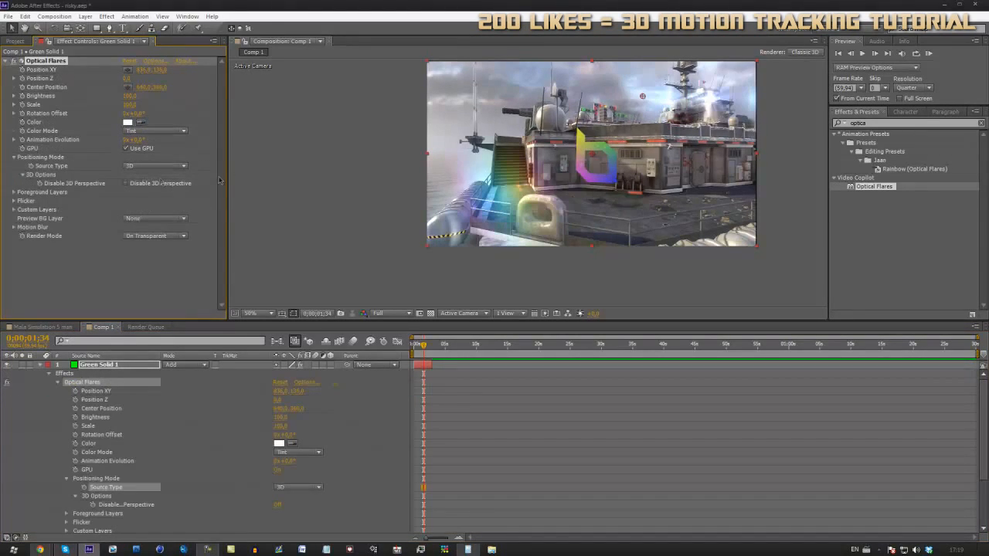
left_click(429, 347)
left_click_drag(429, 350, 415, 368)
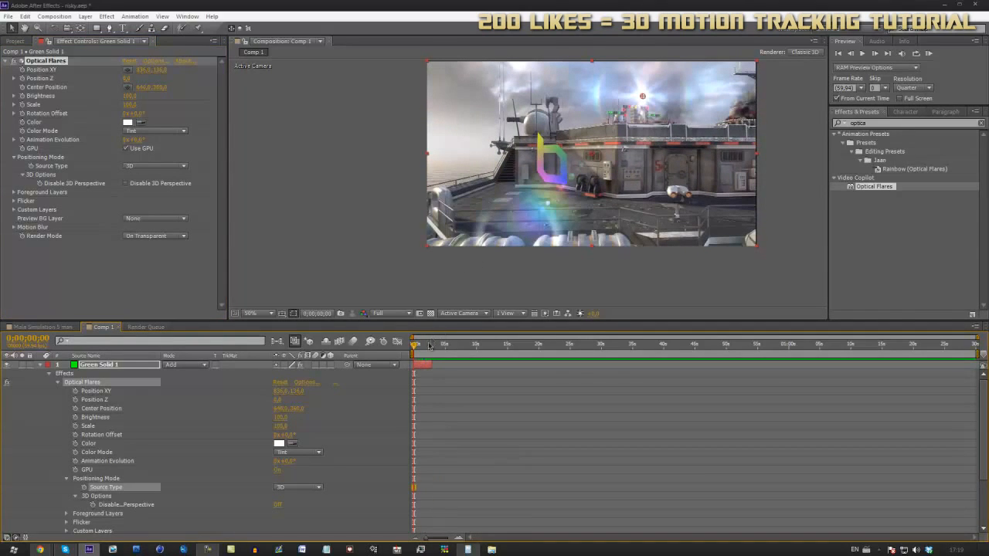
key("space")
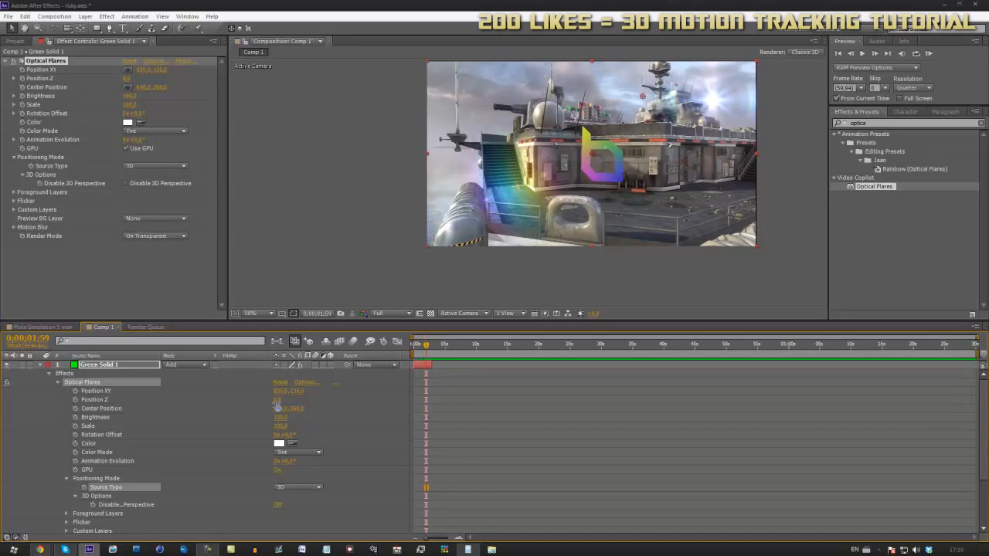
Step: Set the flare's Position Z to about 10000 and its Scale to 2000
left_click_drag(276, 403, 325, 402)
left_click_drag(697, 397, 676, 399)
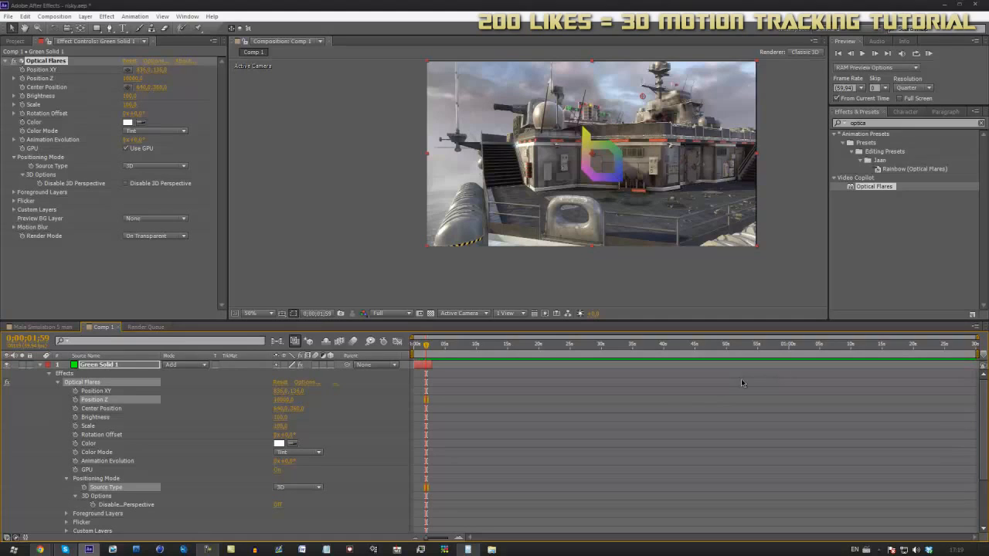
left_click_drag(283, 428, 719, 393)
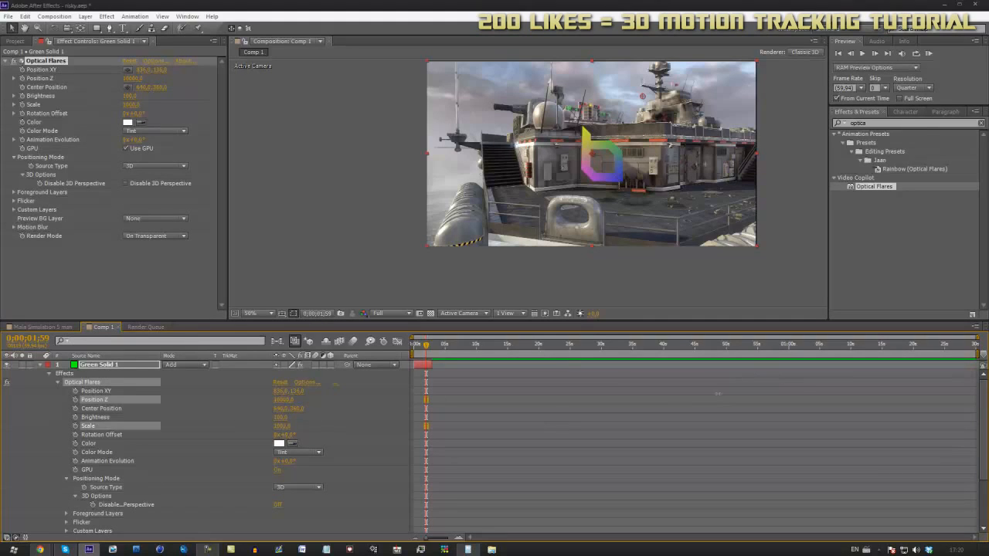
Step: Move the flare's Position XY point far beyond the frame's upper-right corner so the light sits back in the sky
scroll(727, 121, "down", 4)
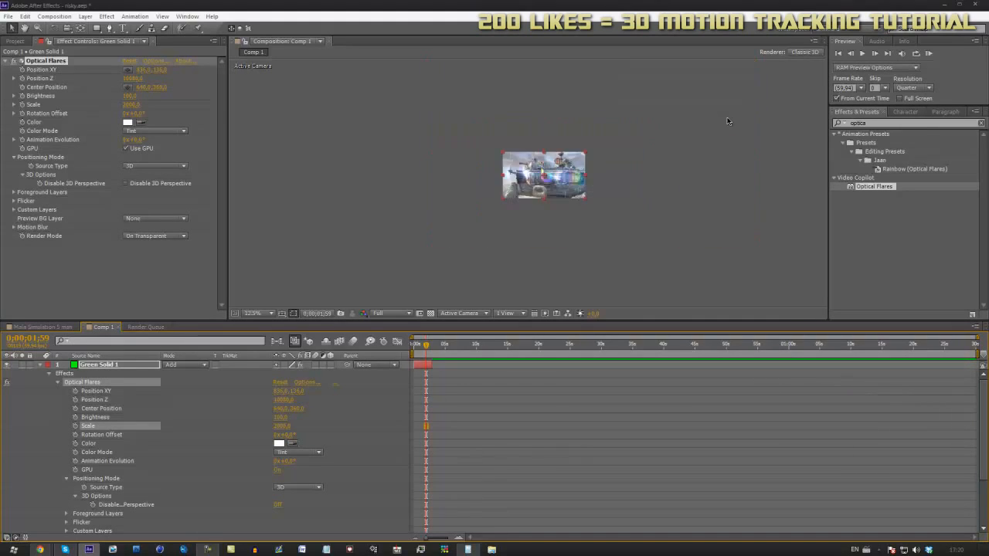
scroll(603, 162, "up", 2)
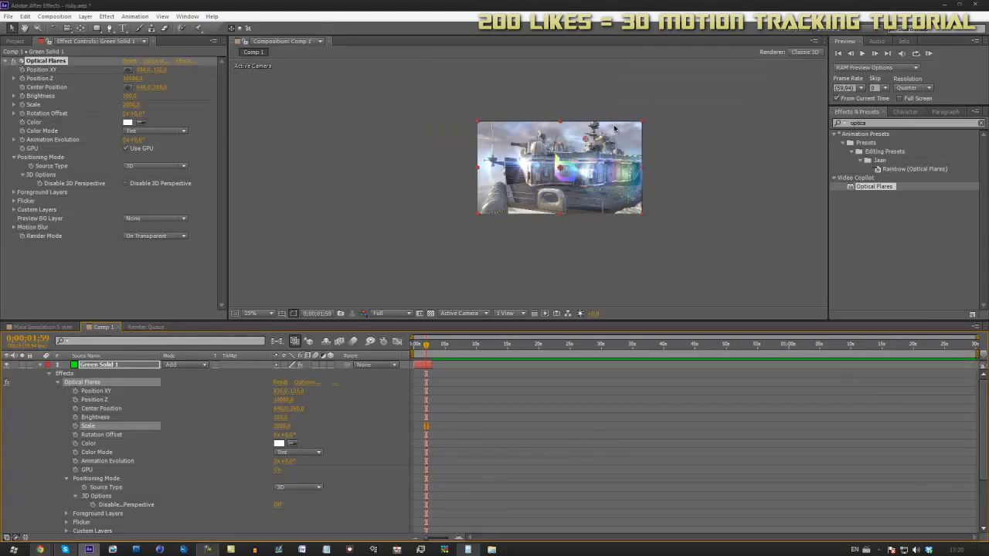
left_click_drag(778, 13, 850, 1)
scroll(697, 123, "down", 2)
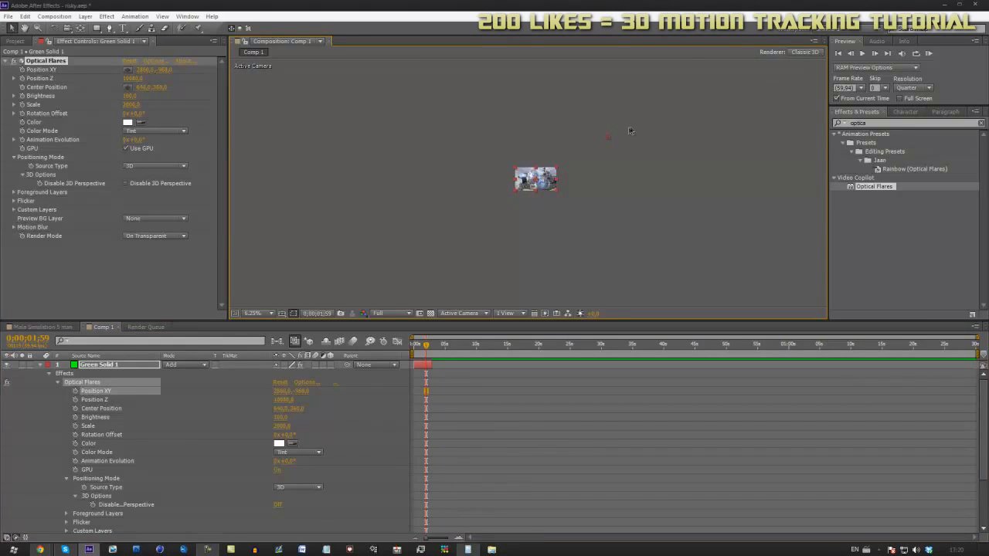
left_click_drag(622, 128, 715, 64)
scroll(643, 155, "up", 2)
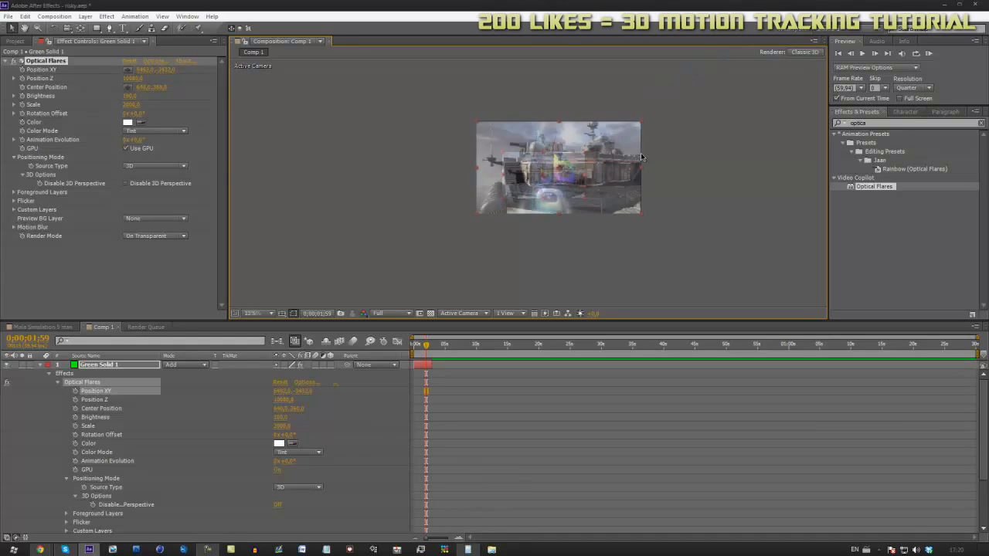
Step: Collapse the green solid's properties and scrub through the shot to check the flare's position in the sky
mouse_move(427, 347)
left_mouse_down()
mouse_move(420, 358)
mouse_move(428, 356)
left_mouse_up()
left_click(40, 365)
key("period")
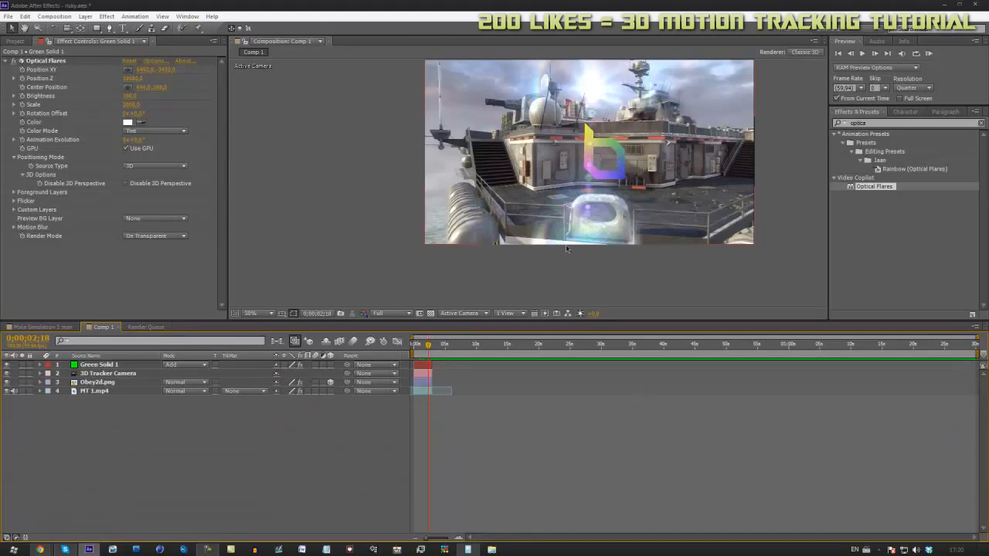
key("space")
left_click_drag(515, 256, 469, 279)
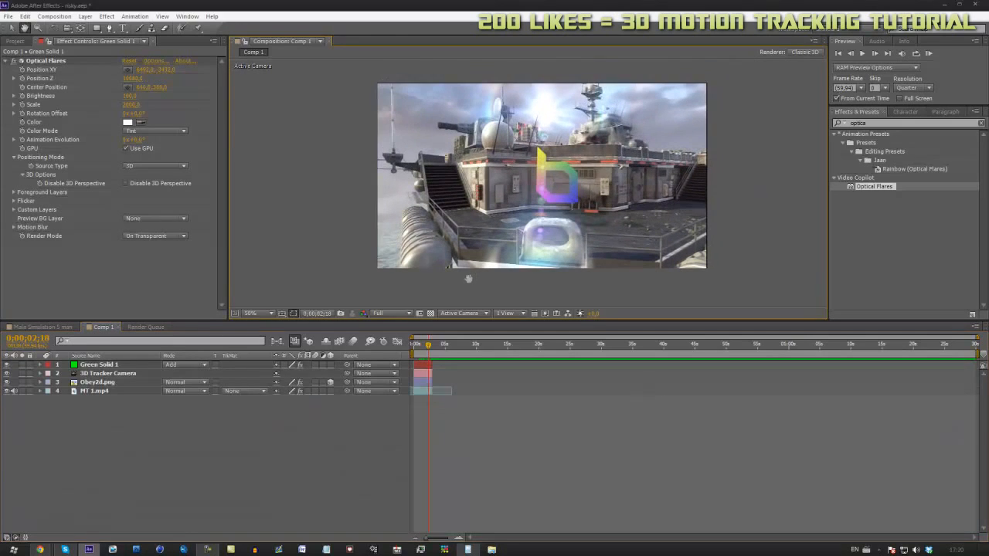
mouse_move(435, 346)
left_mouse_down()
mouse_move(411, 353)
mouse_move(427, 363)
left_mouse_up()
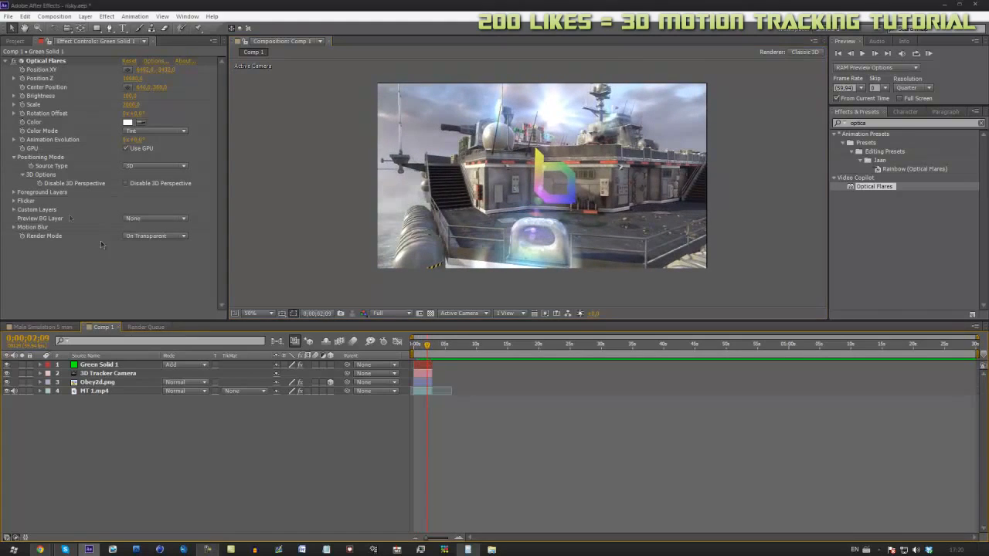
Step: Set the flare's Flicker Speed to 50 and Amount to 25
left_click(13, 202)
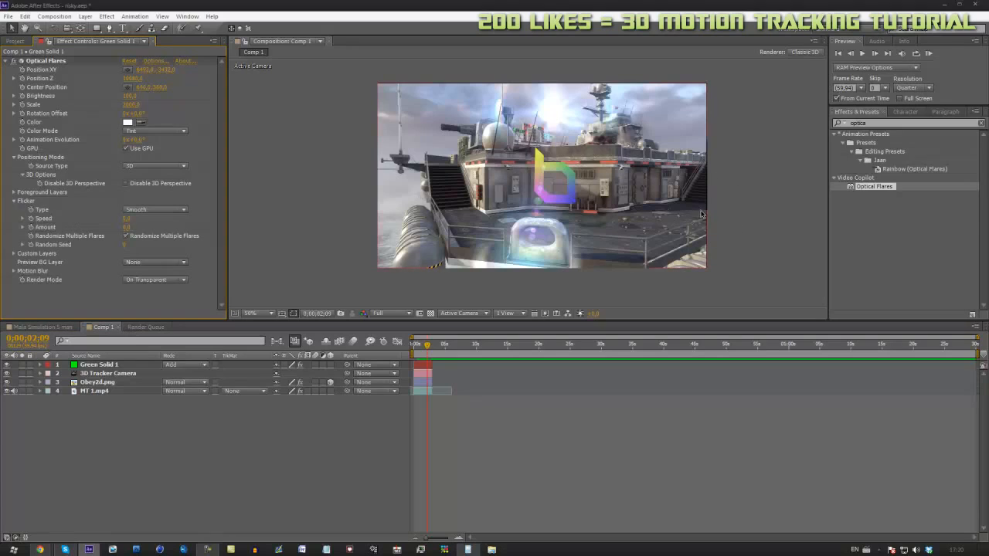
left_click(129, 220)
left_click(128, 228)
type("25")
key("Return")
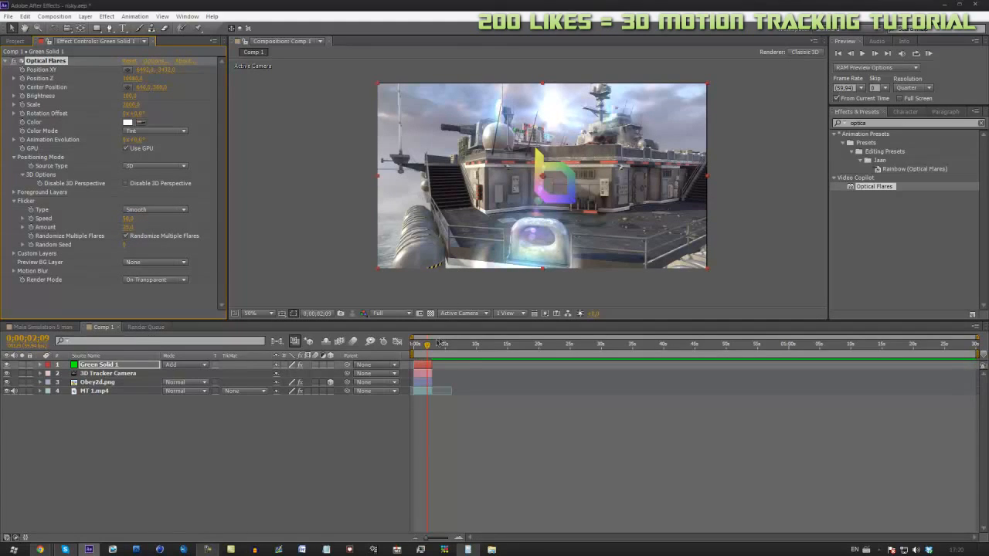
Step: Scrub to 0;00;02;28 and try a much higher flare Brightness
mouse_move(428, 347)
left_mouse_down()
mouse_move(417, 357)
mouse_move(437, 352)
mouse_move(428, 358)
left_mouse_up()
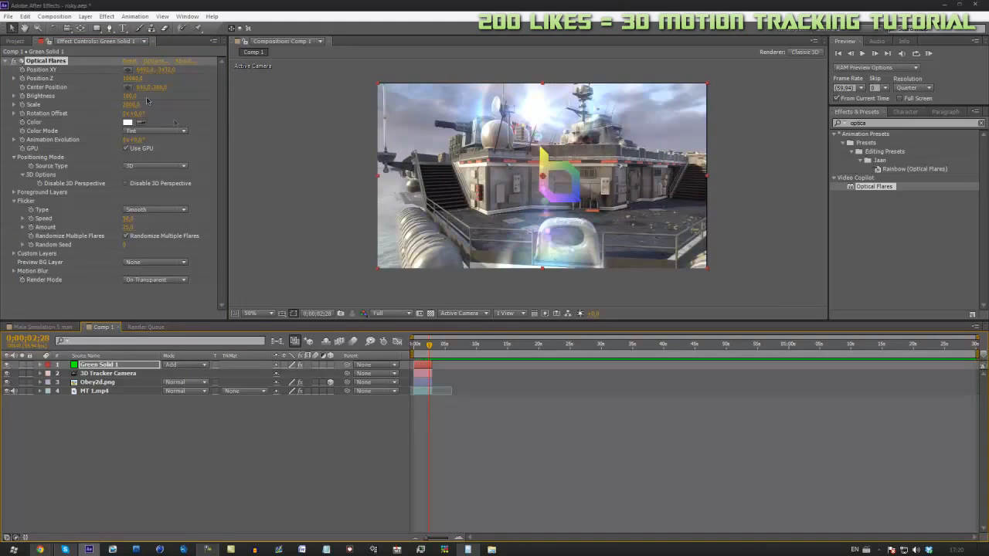
left_click_drag(128, 97, 133, 101)
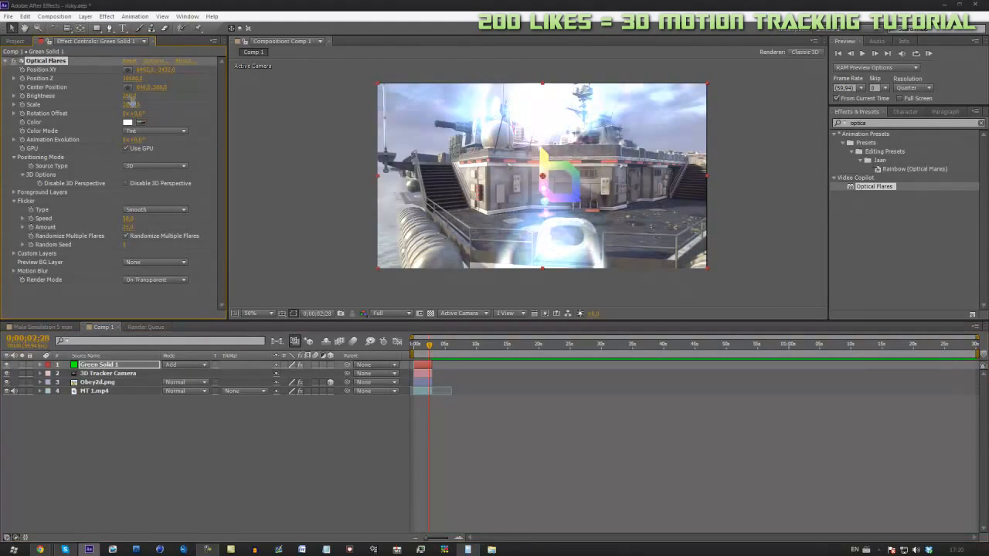
key("ctrl+z")
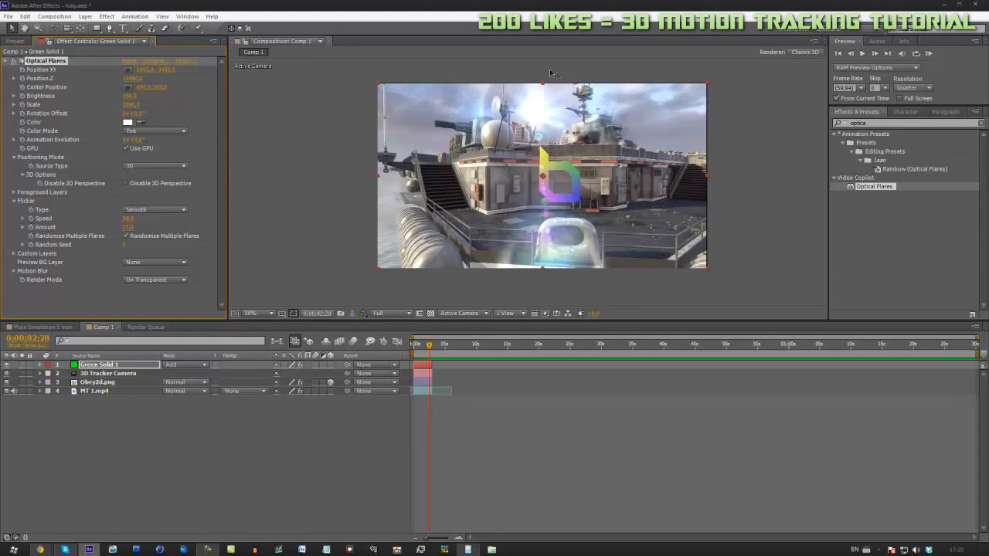
Step: Scrub back to 0;00;01;24 to check the flare in the sky, and collapse the Optical Flares settings
left_click(428, 348)
mouse_move(428, 350)
left_mouse_down()
mouse_move(439, 361)
mouse_move(425, 367)
left_mouse_up()
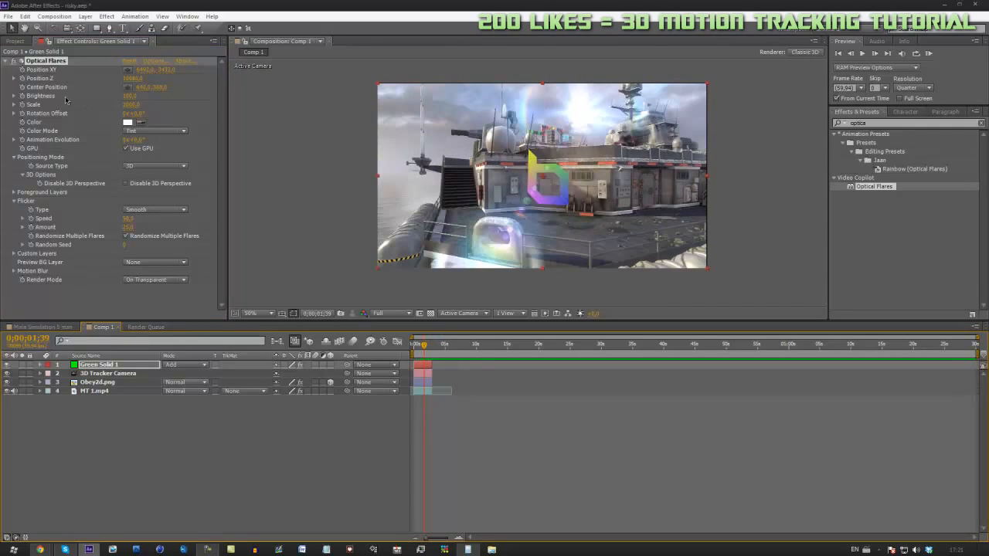
left_click_drag(424, 353, 421, 351)
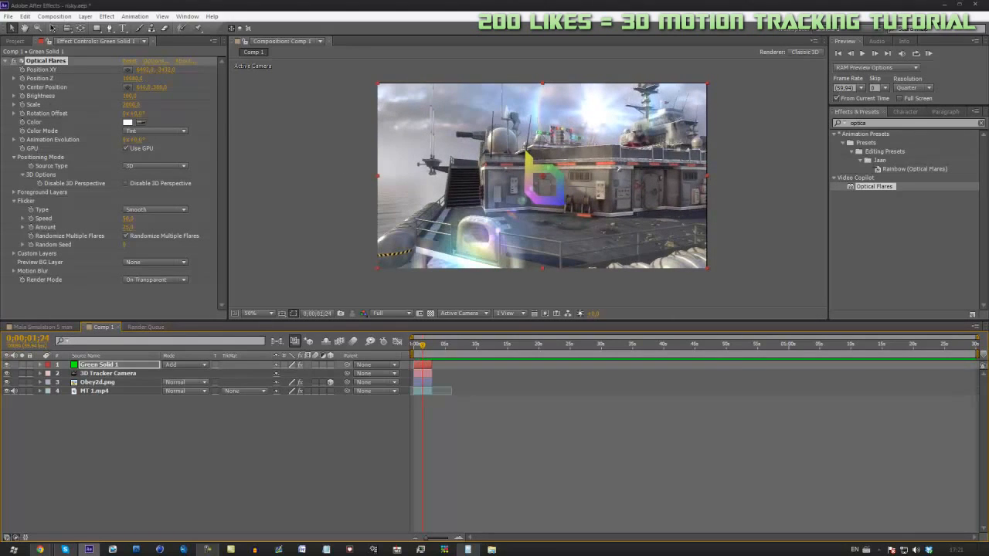
left_click(10, 61)
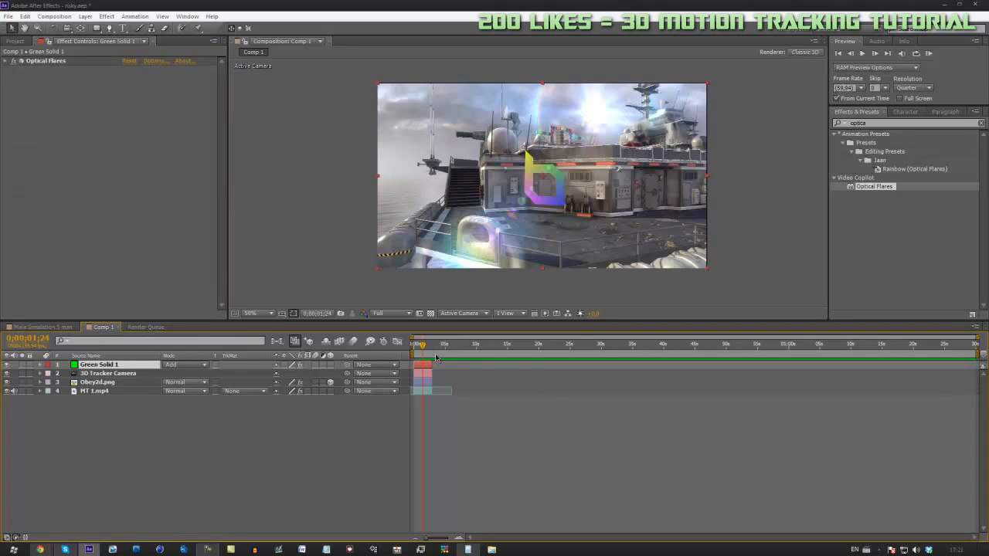
Step: Duplicate the green solid and make the copy a Normal-mode layer without the Optical Flares effect
key("ctrl+d")
left_click(48, 62)
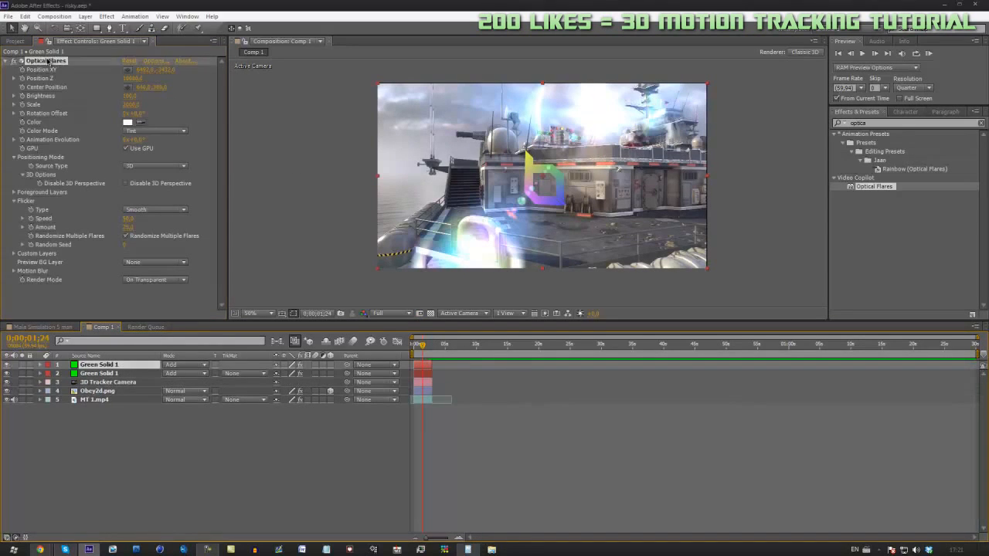
key("Delete")
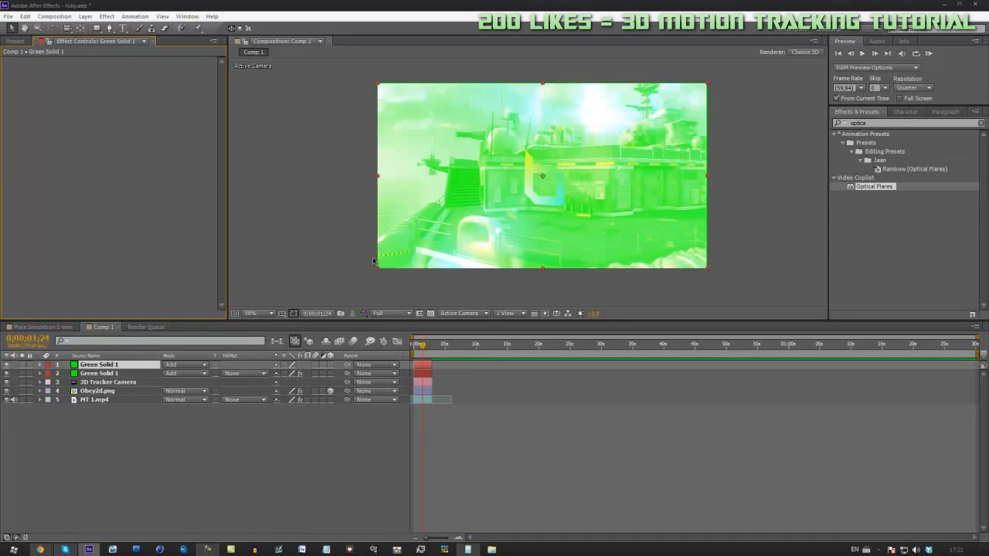
left_click(179, 364)
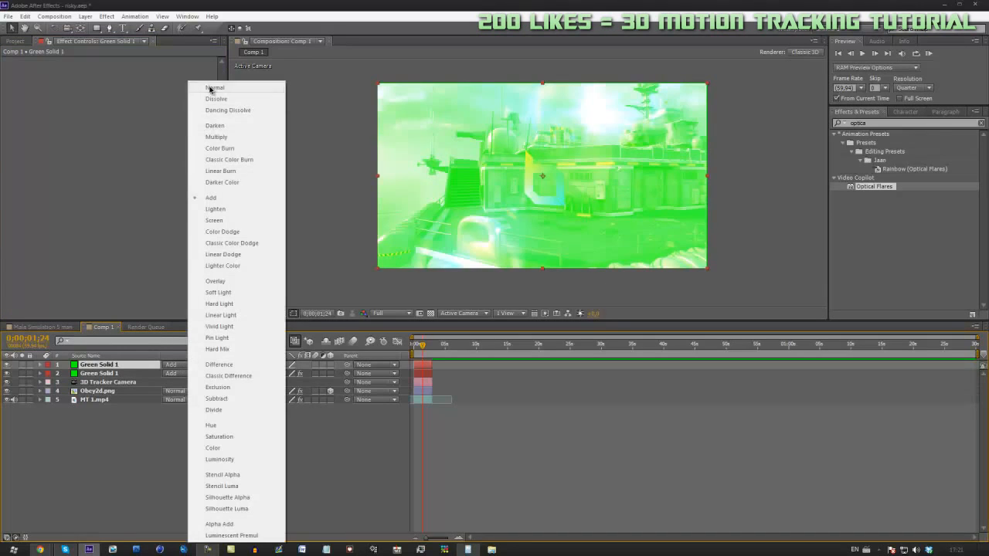
left_click(215, 88)
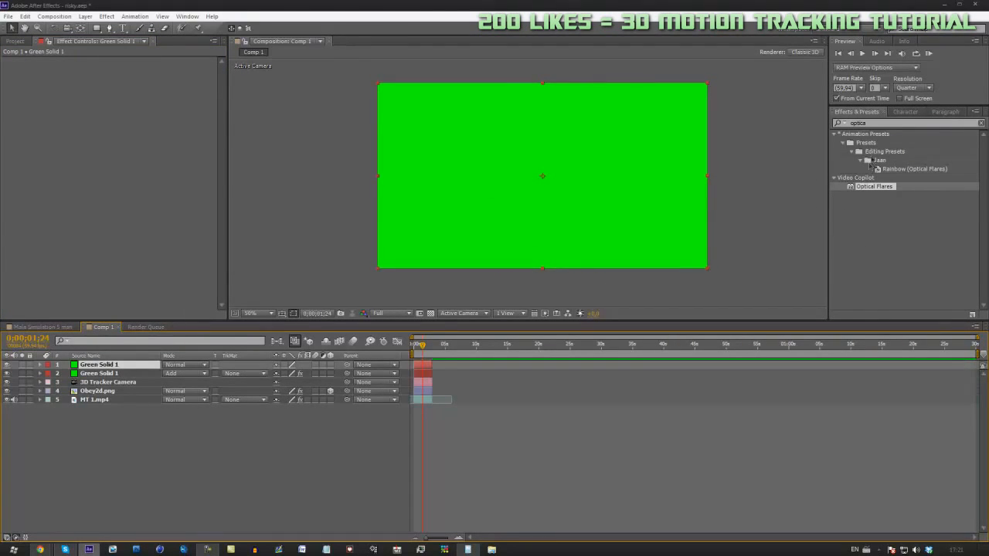
Step: Find the Particle user preset by searching for "part" and apply it to the top green solid
left_click(884, 132)
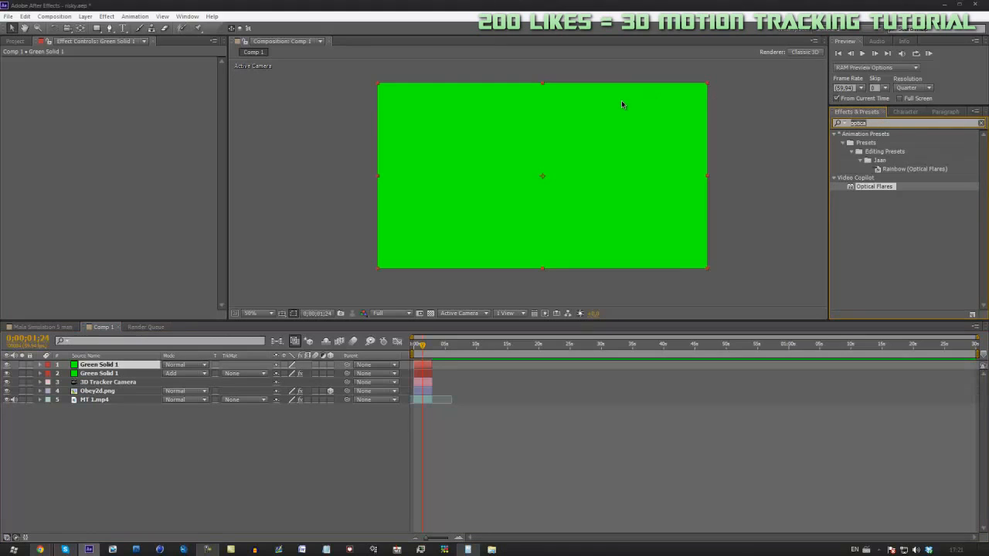
type("parti")
key("BackSpace")
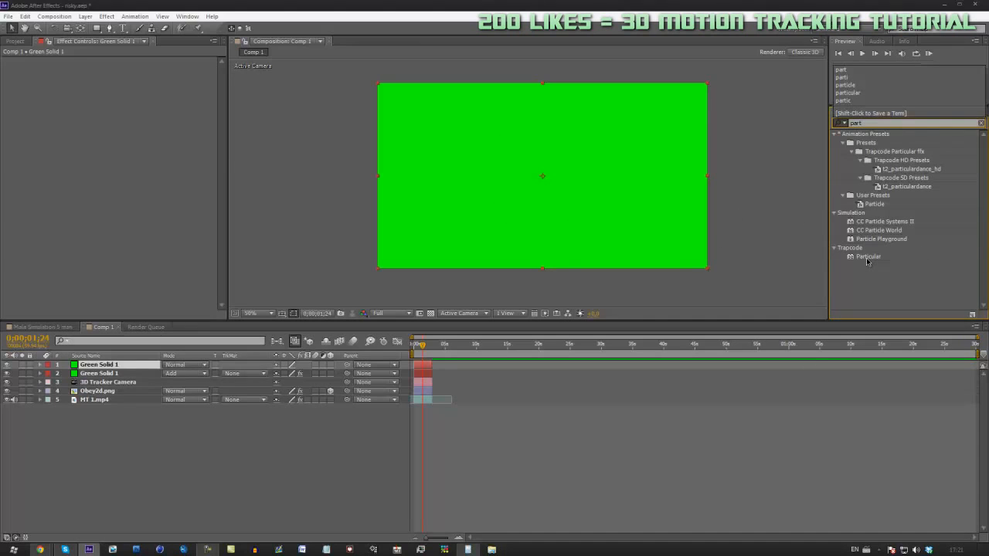
left_click_drag(874, 207, 427, 369)
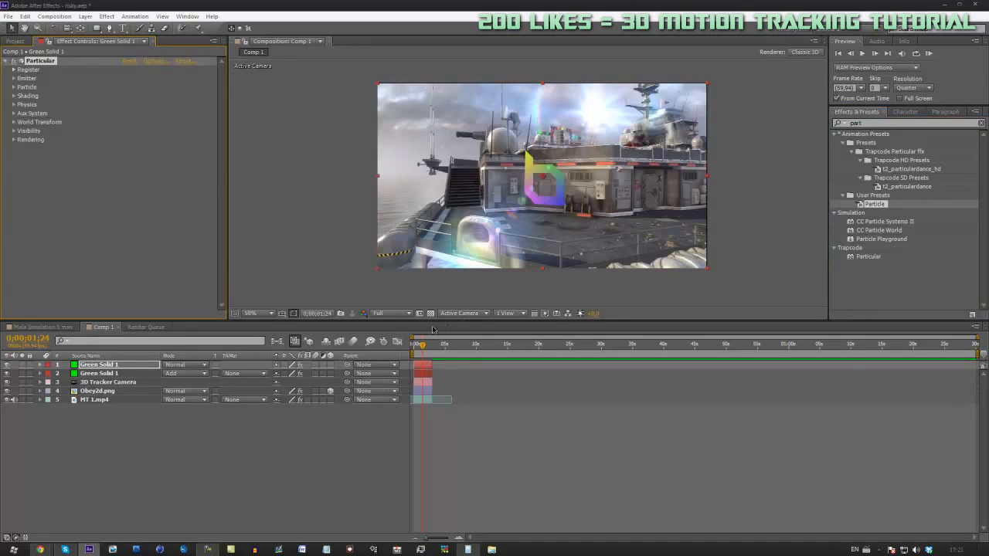
Step: Scrub to 0;00;02;33 and examine Particular's Emitter, Particle and Shading settings
left_click_drag(423, 351, 430, 367)
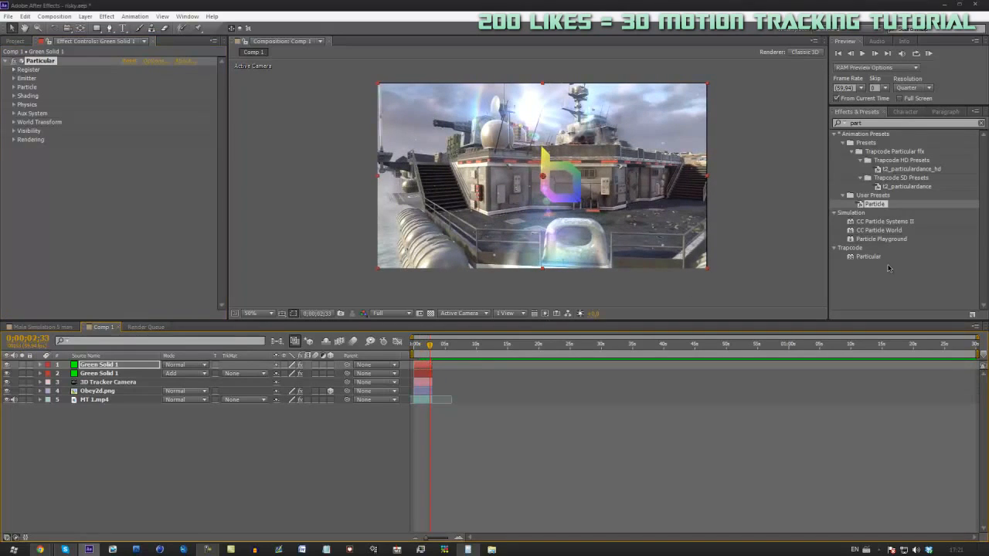
left_click(14, 78)
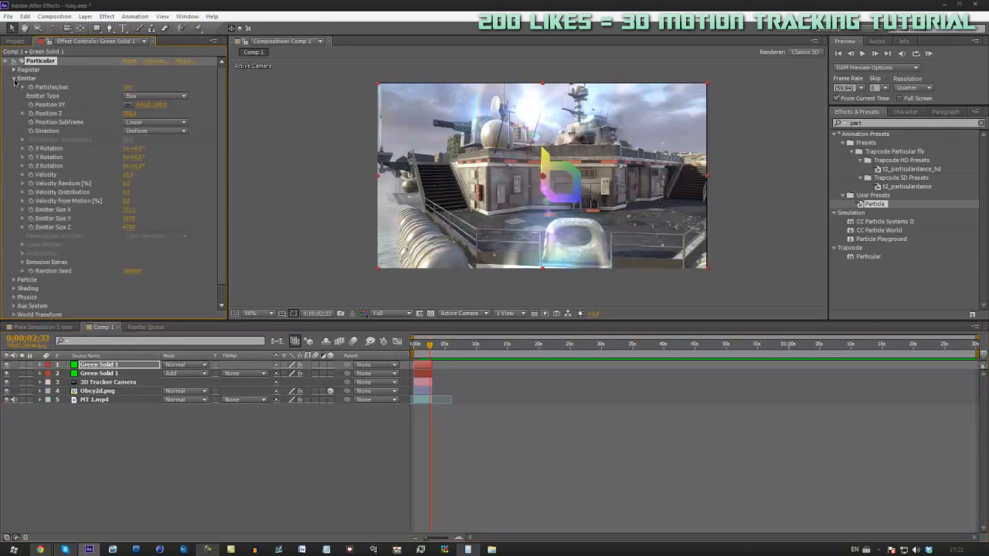
scroll(81, 71, "down", 3)
scroll(128, 165, "up", 3)
left_click(13, 78)
left_click(14, 87)
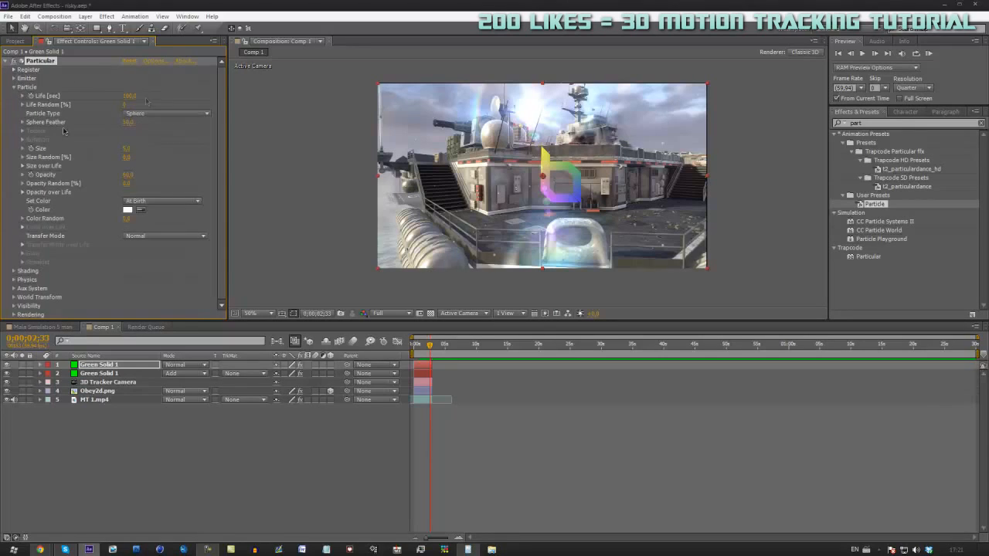
left_click(14, 87)
left_click(13, 96)
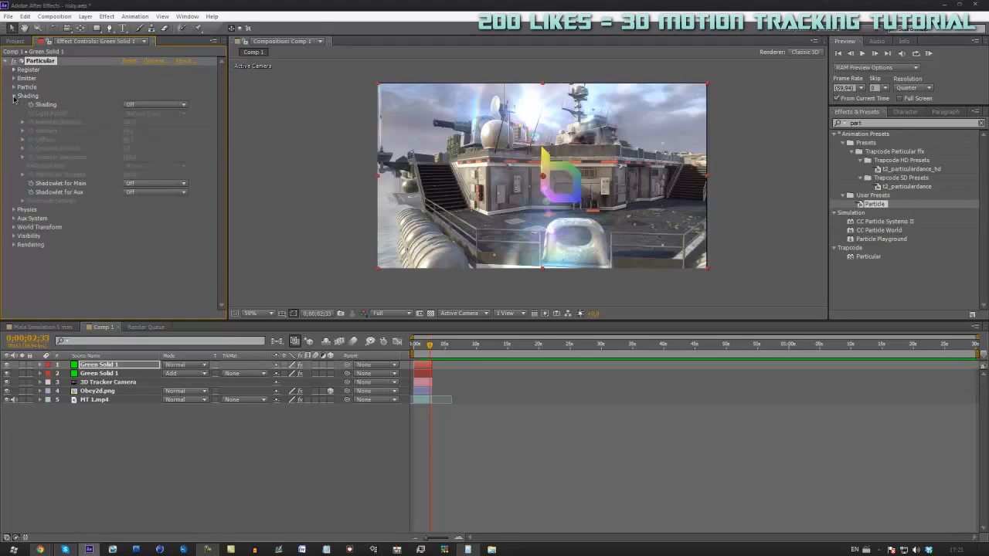
left_click(13, 96)
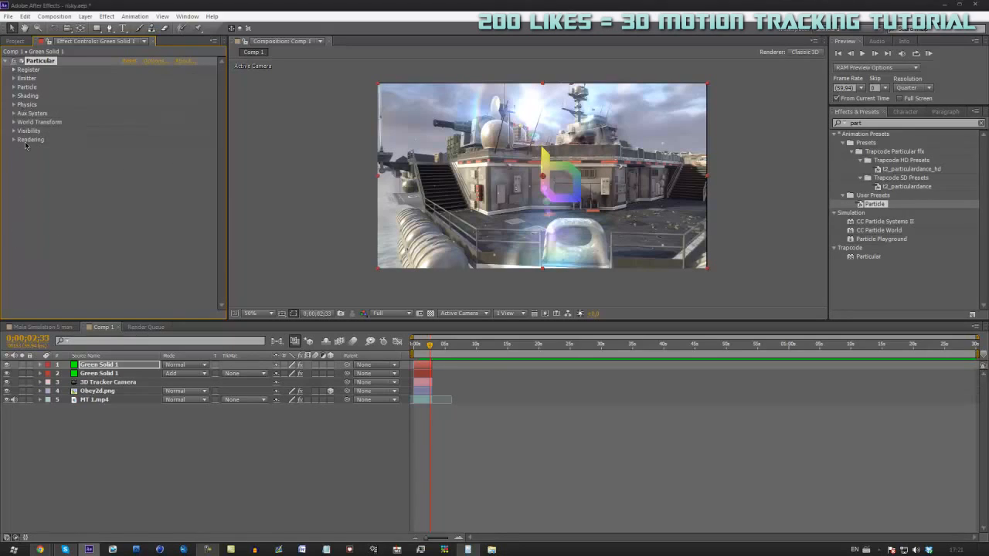
left_click(13, 86)
left_click(14, 86)
Step: Try making the particle solid a 3D layer, dismiss the warning and undo the change
left_click(331, 364)
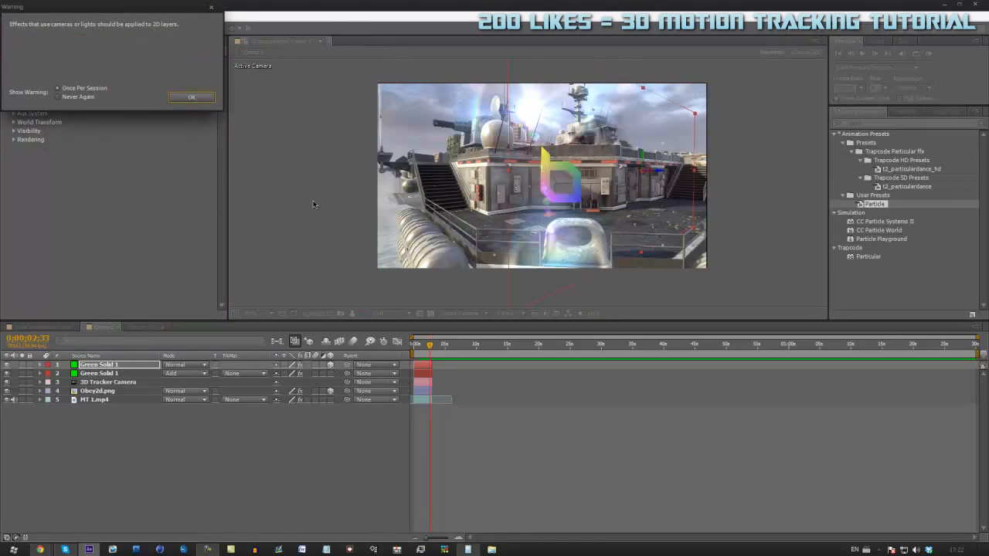
left_click(188, 97)
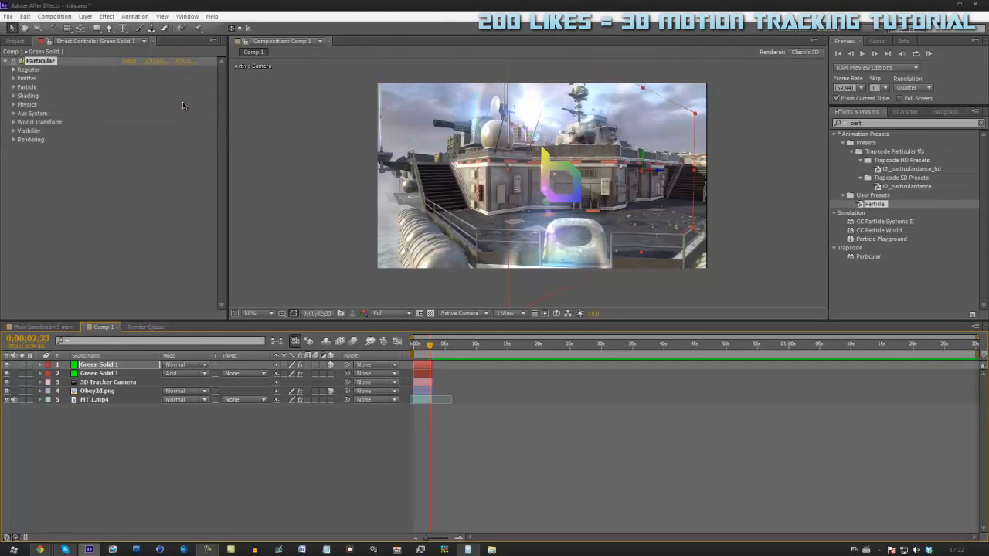
key("ctrl+z")
Step: Enlarge the particles with the Size value and set their Opacity to 75, checking them at 0;00;01;44
left_click_drag(431, 345, 422, 360)
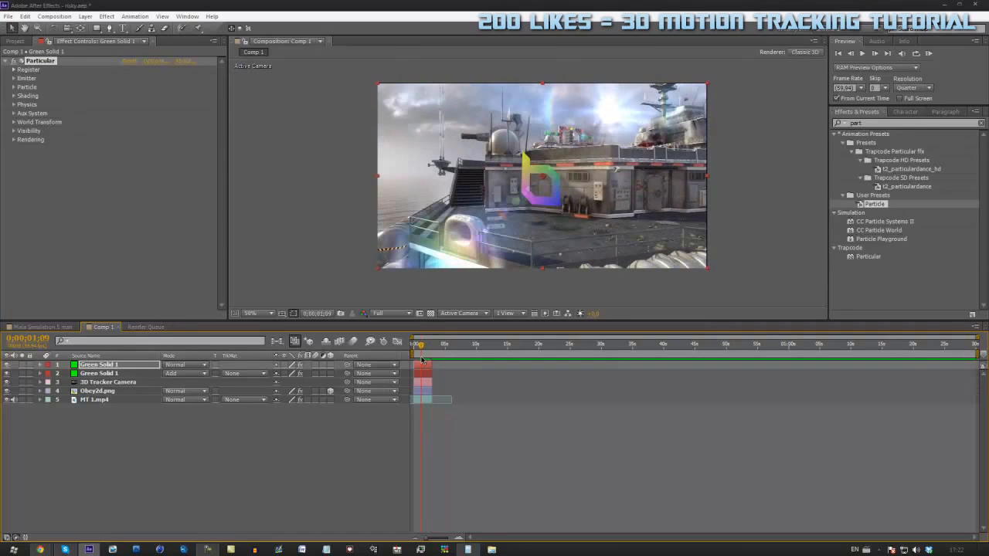
left_click(13, 88)
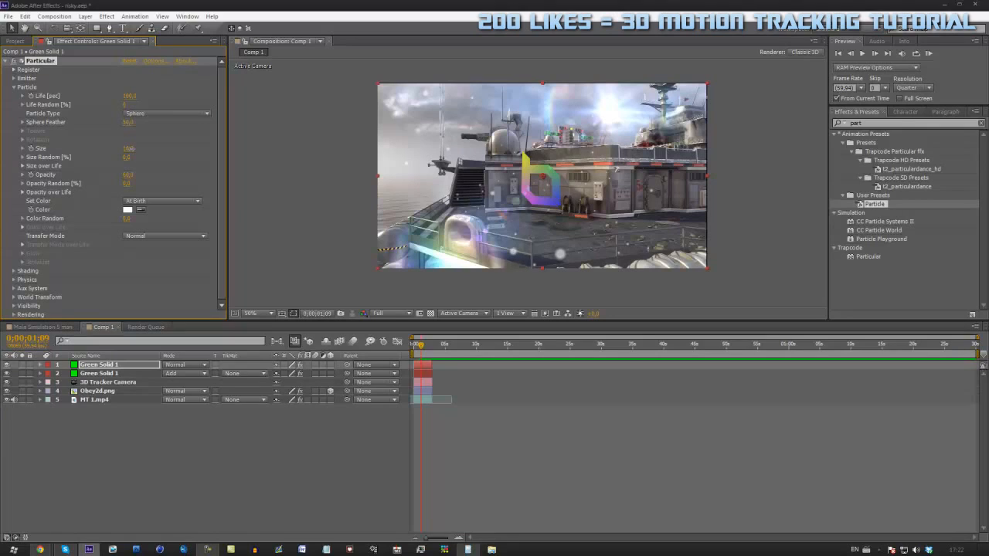
left_click_drag(131, 149, 133, 174)
left_click_drag(420, 344, 424, 352)
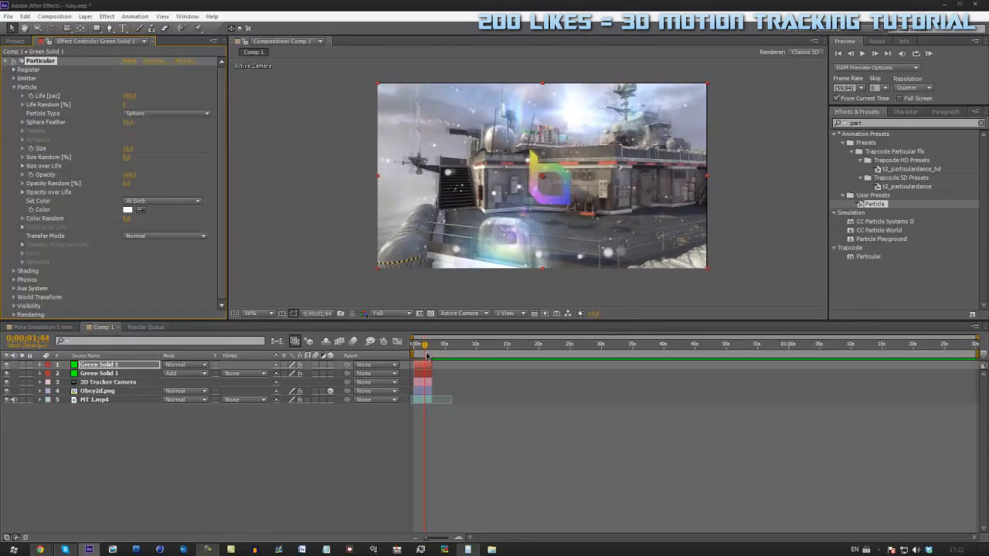
left_click_drag(128, 149, 125, 149)
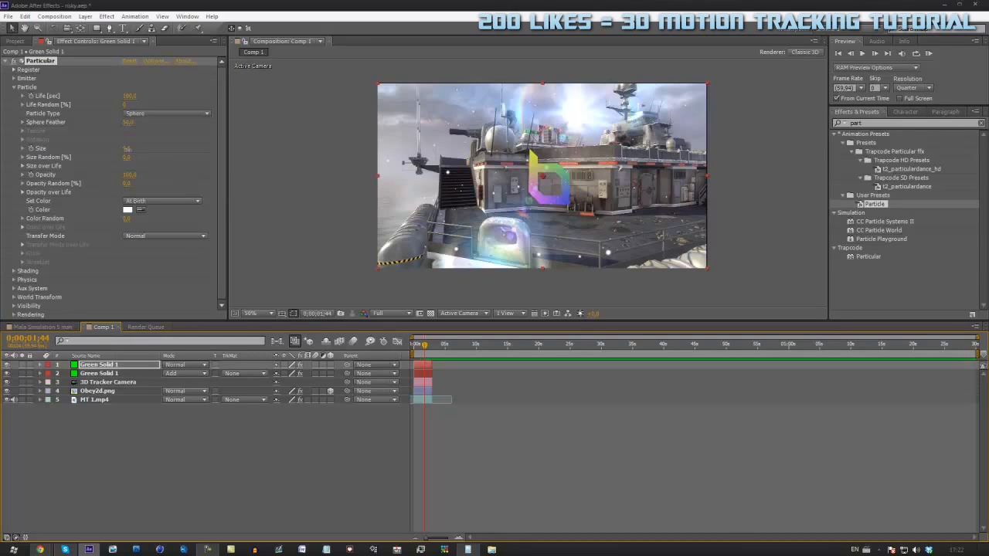
left_click_drag(128, 149, 130, 149)
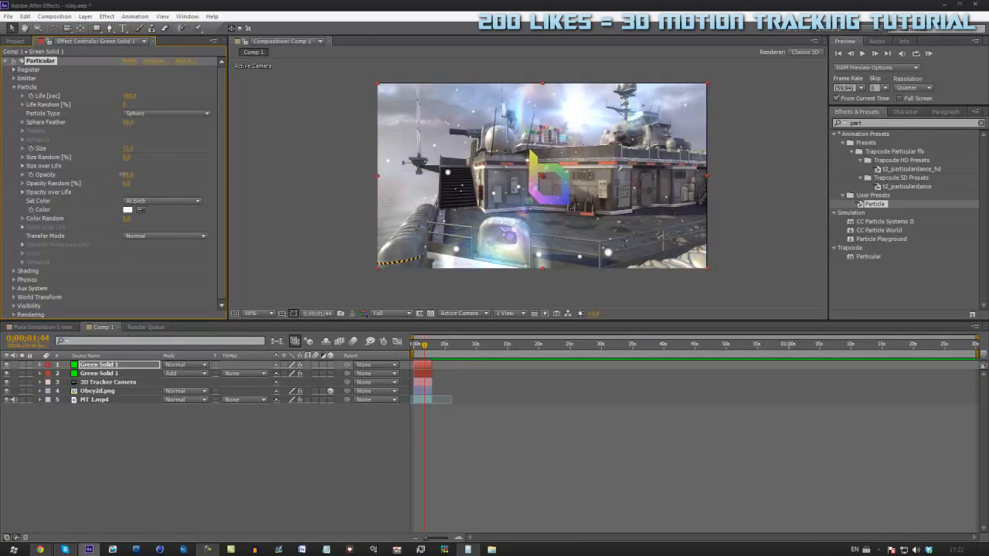
left_click_drag(115, 176, 114, 177)
Step: Try red (FF0000) as the particle Color, and cancel the color change
left_click(128, 211)
left_click_drag(113, 44, 145, 21)
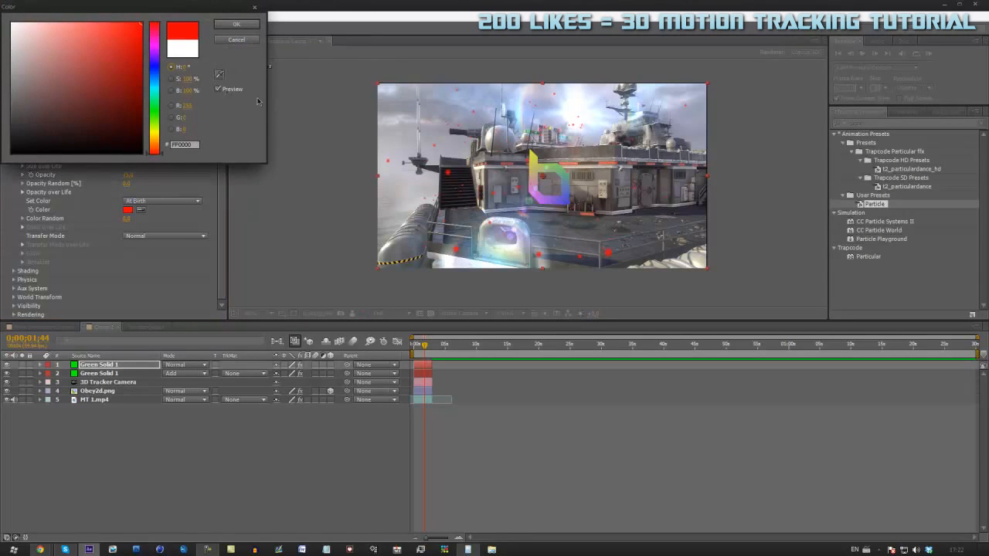
left_click(237, 44)
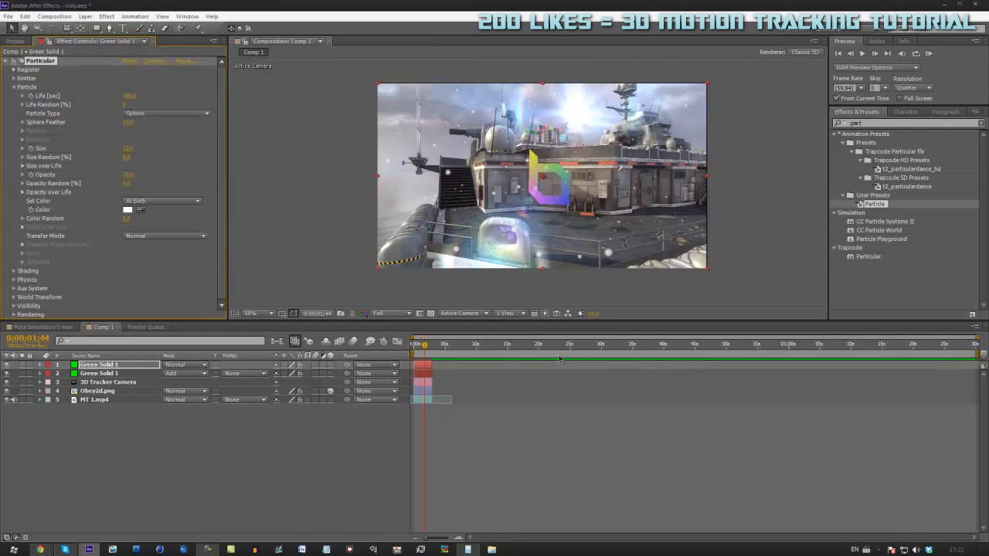
Step: Scrub between 0;00;01;49 and 0;00;01;34 to inspect how the particles sit in the shot
left_click_drag(428, 347, 430, 358)
left_click(517, 431)
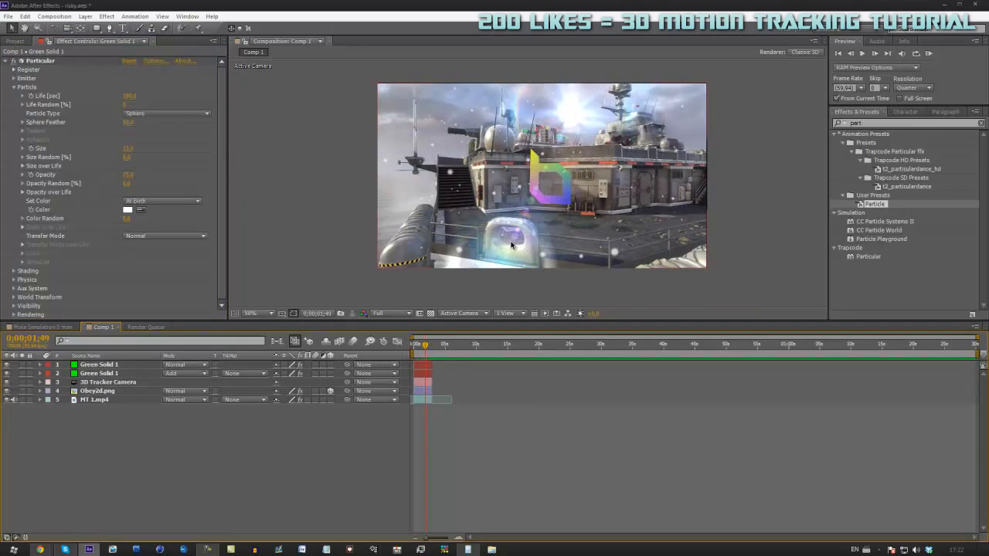
mouse_move(426, 349)
left_mouse_down()
mouse_move(421, 366)
mouse_move(424, 355)
left_mouse_up()
Step: Add a new adjustment layer above the solids and trim its end to 0;00;02;58 to match the other layers
right_click(486, 453)
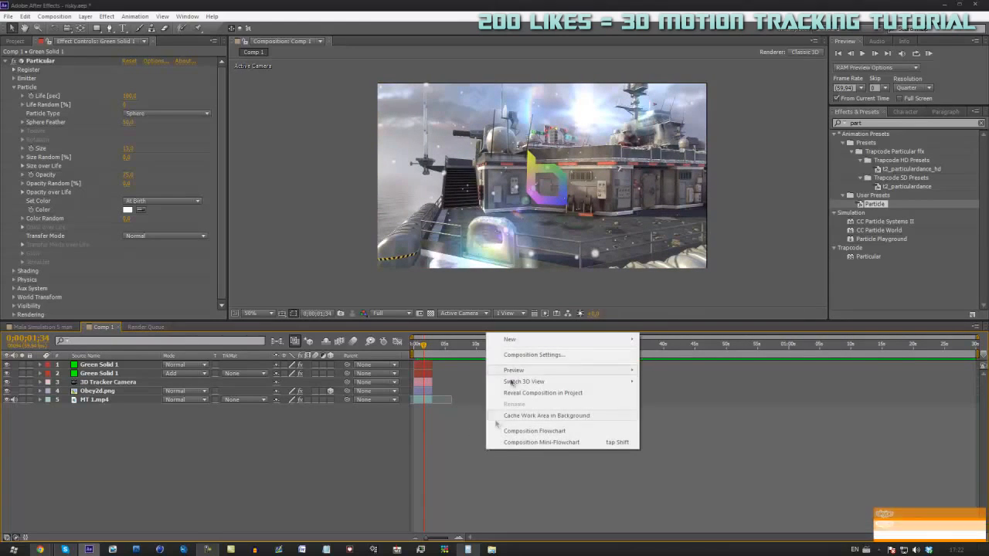
left_click(465, 432)
right_click(453, 432)
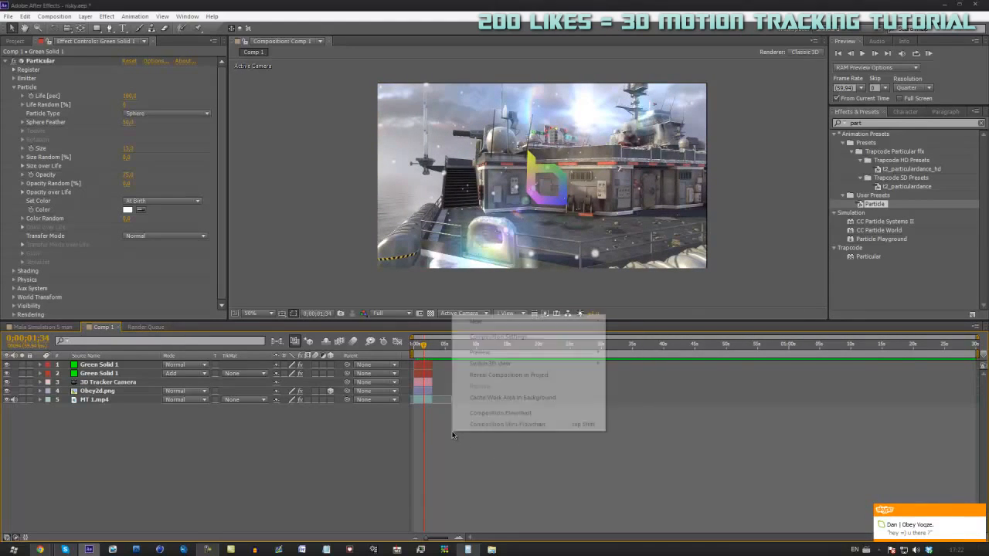
left_click(474, 449)
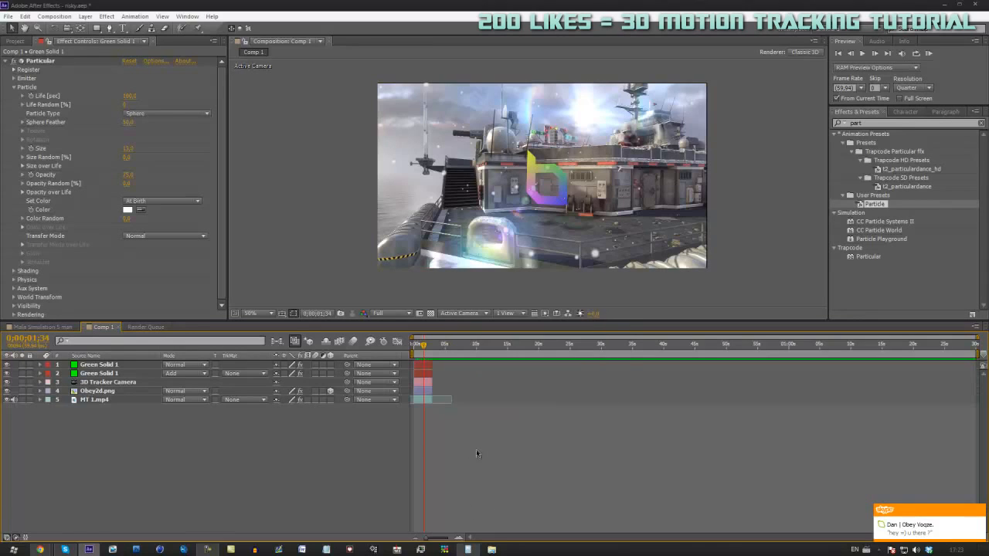
right_click(476, 449)
mouse_move(520, 343)
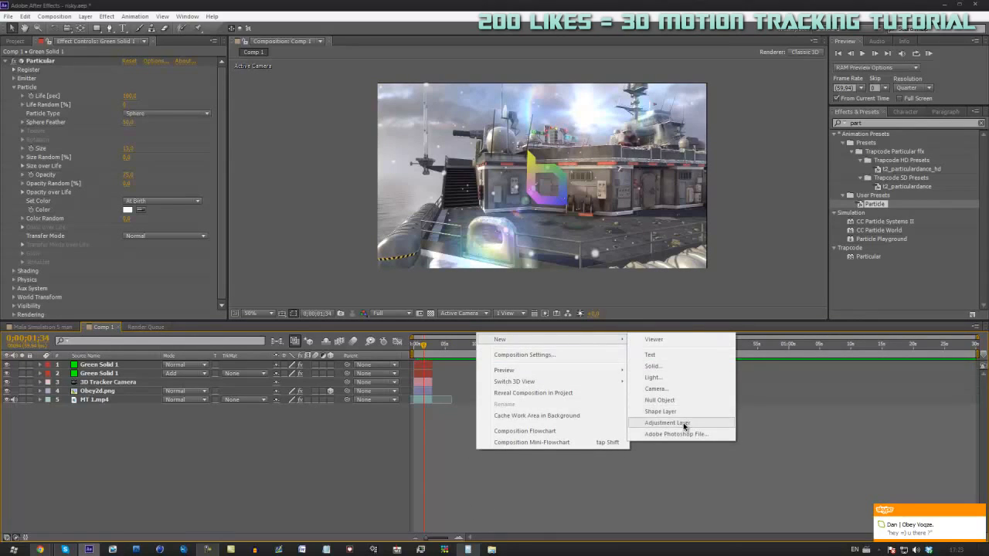
left_click(669, 422)
left_click(433, 349)
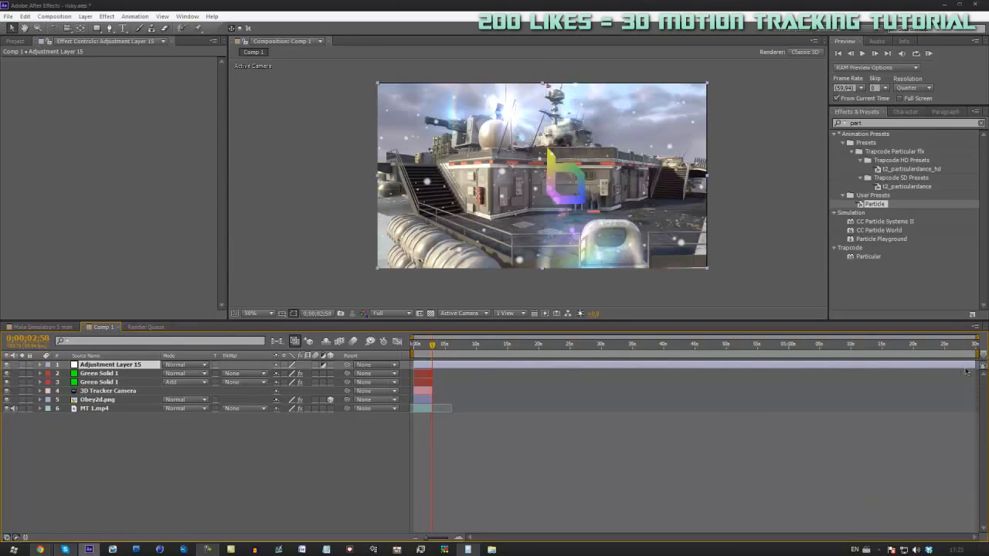
left_click_drag(973, 365, 438, 387)
Step: Find Gaussian Blur by searching for "gauss" and apply it to the adjustment layer
left_click_drag(881, 123, 772, 123)
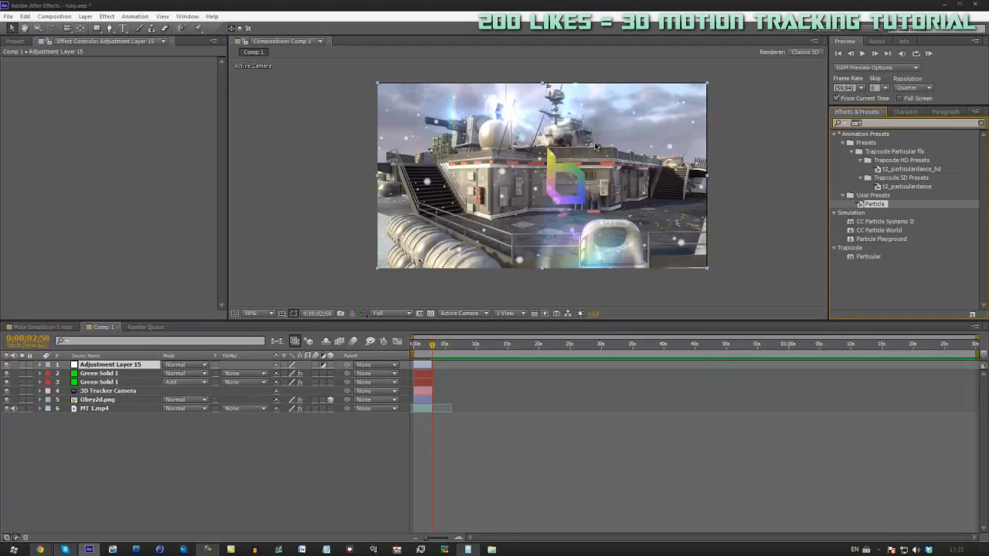
type("gauss")
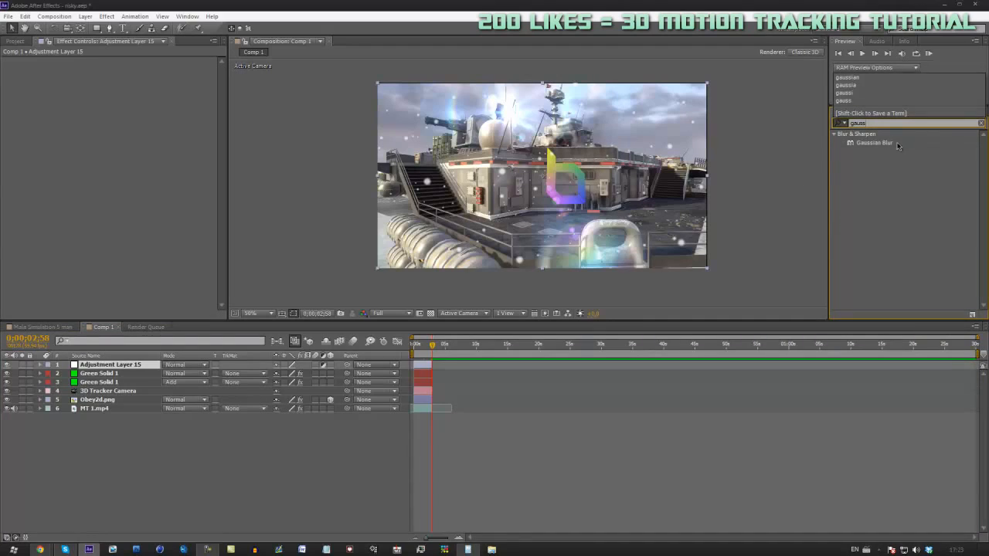
left_click_drag(873, 143, 116, 365)
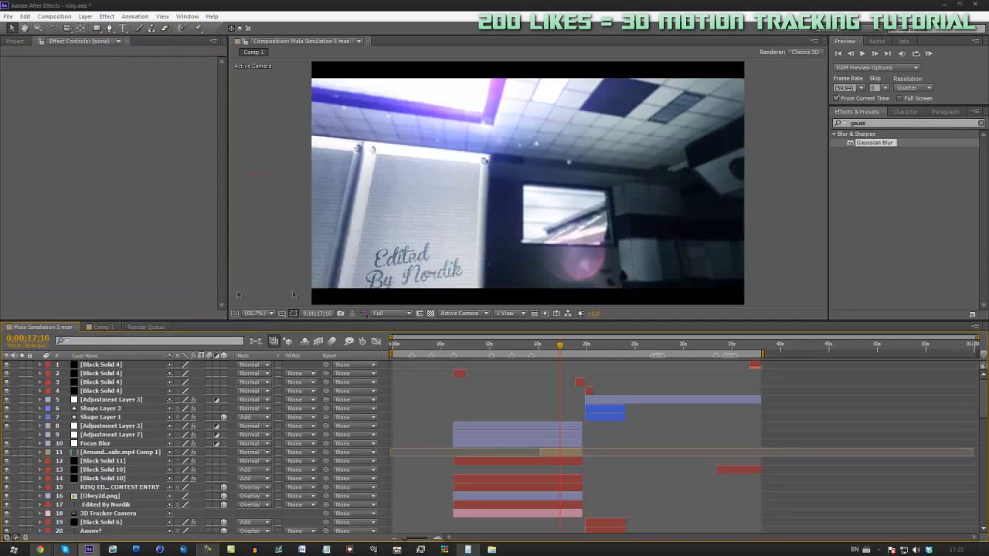
Step: Examine the finished Mala Simulation 5 man composition at 0;00;11;41 as an example, and return to Comp 1
left_click(42, 327)
left_click(507, 346)
key("KP_0")
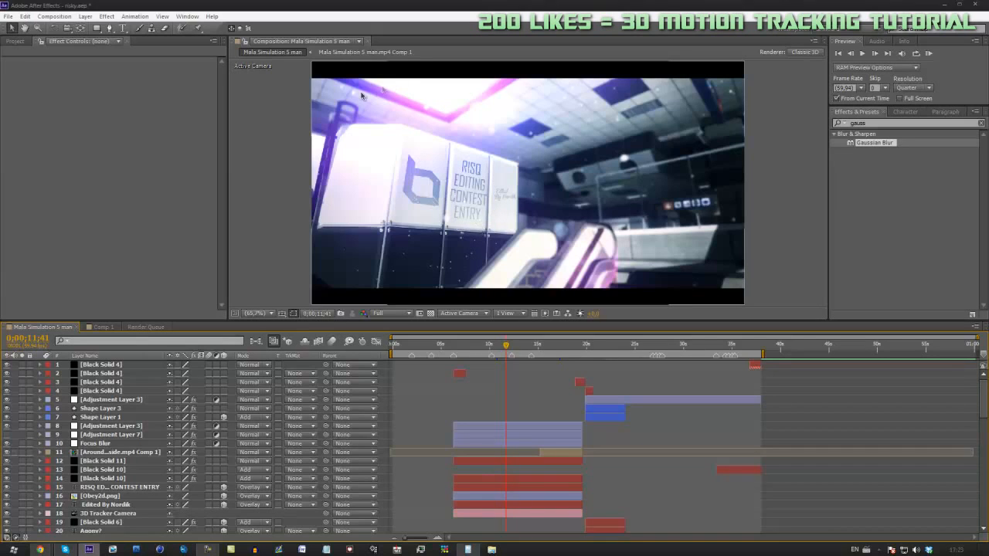
left_click(100, 326)
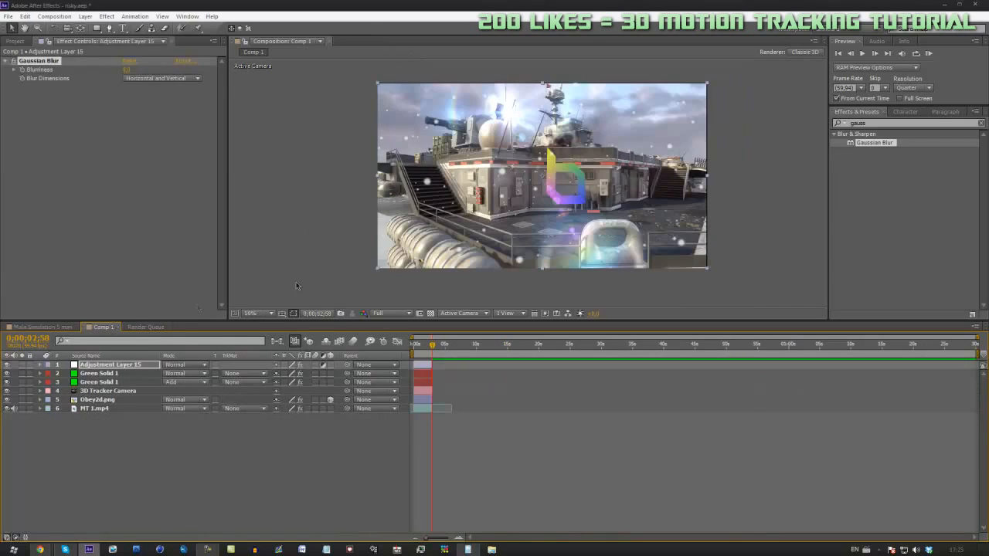
Step: At 0;00;00;00, draw a closed Pen tool mask on the adjustment layer around the foreground railings, barrels and the open background beside the stairs
left_click_drag(432, 345, 429, 351)
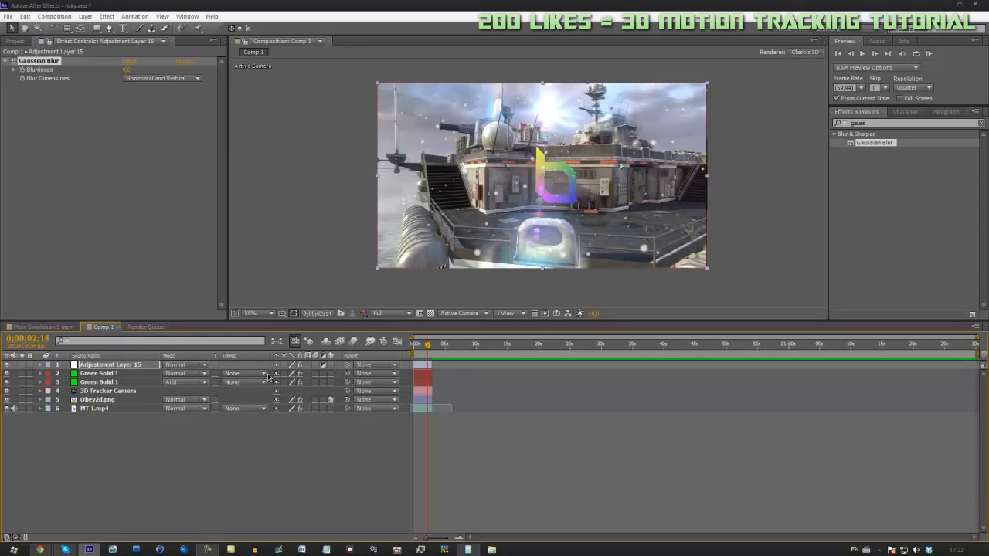
left_click(416, 347)
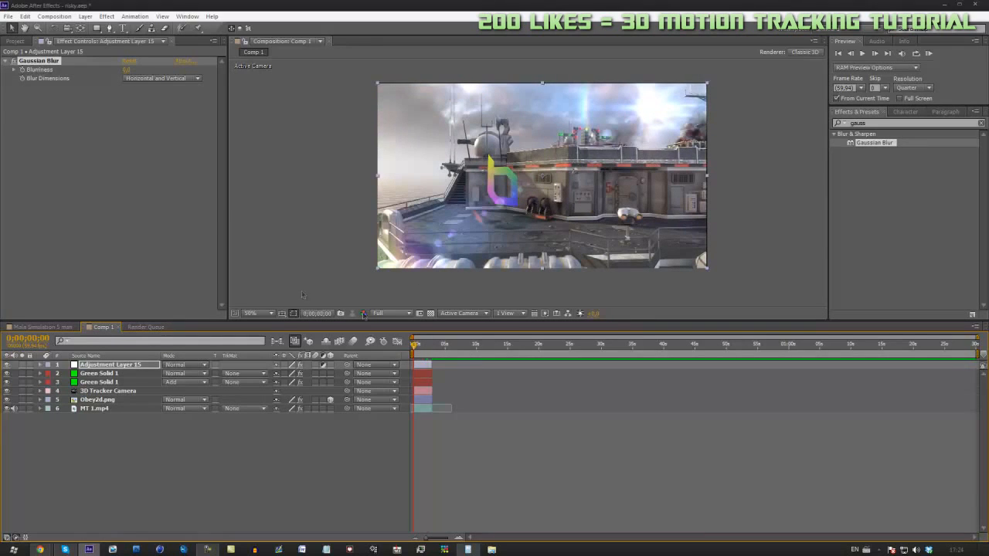
left_click(109, 27)
left_click(722, 227)
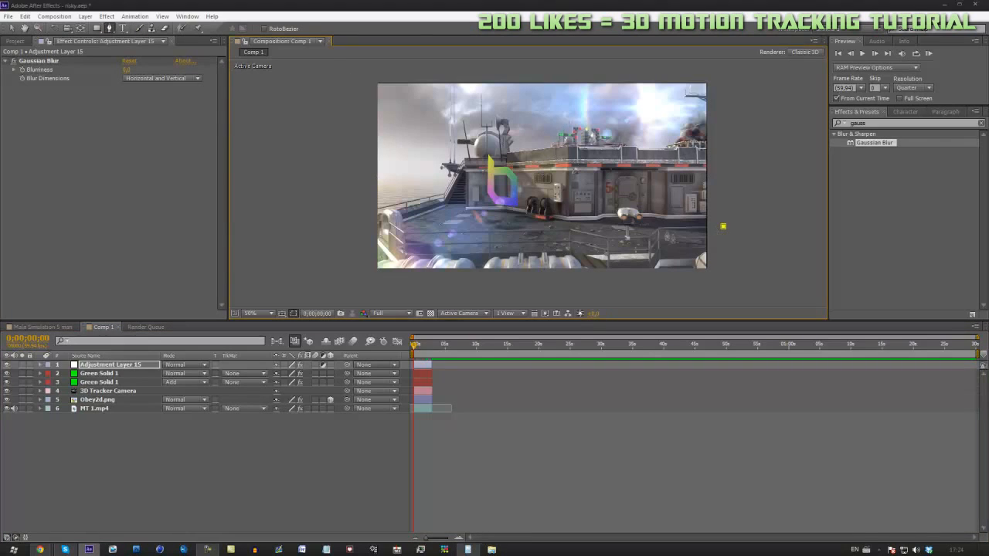
left_click(654, 226)
left_click(634, 235)
left_click(604, 235)
left_click(565, 233)
left_click(503, 231)
left_click(403, 241)
left_click(396, 229)
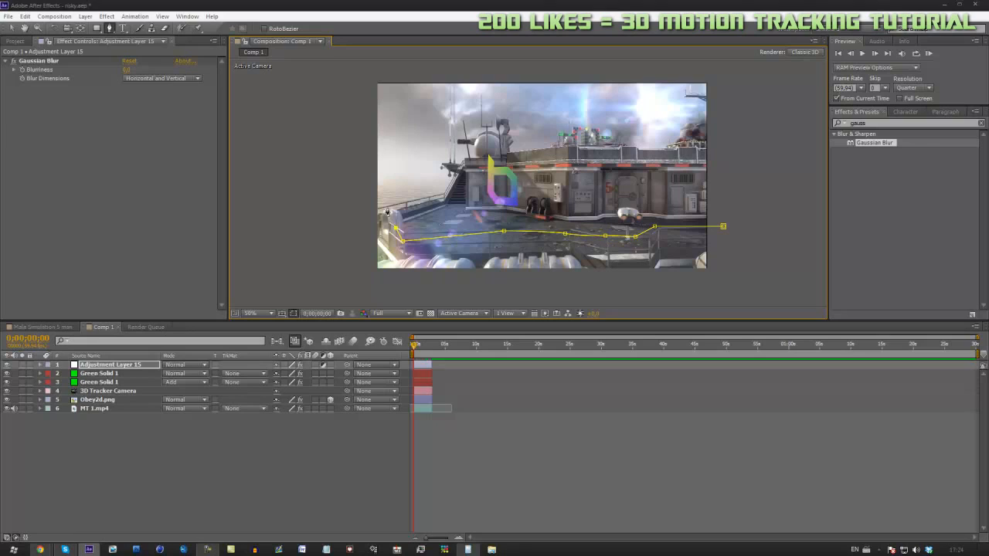
left_click(418, 204)
left_click(449, 197)
left_click(467, 167)
left_click(389, 150)
left_click(313, 187)
left_click(323, 289)
left_click(551, 294)
left_click(746, 285)
left_click(723, 226)
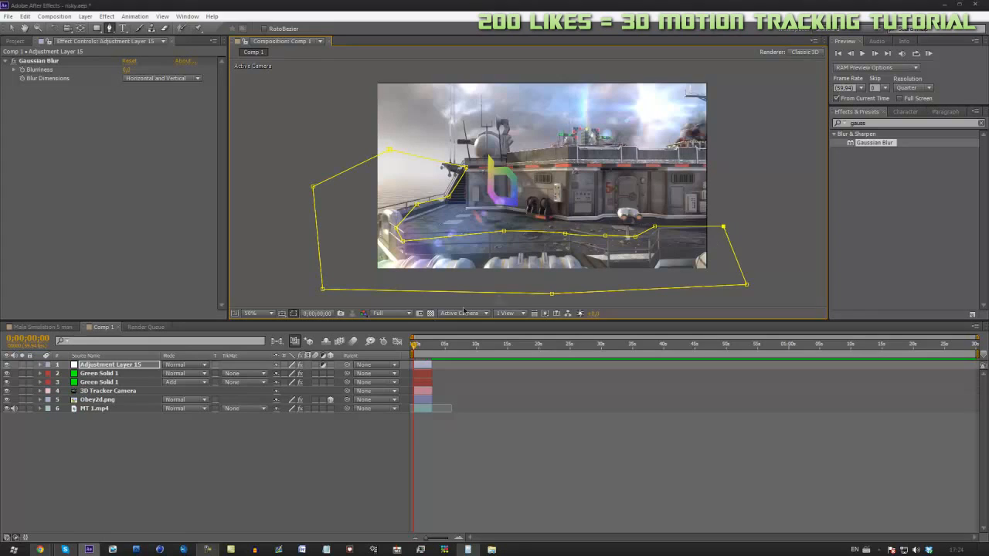
Step: Reveal the properties of Mask 1 on the adjustment layer and enable Mask Path keyframing at 0;00;00;00
left_click(43, 366)
left_click(40, 365)
left_click(49, 374)
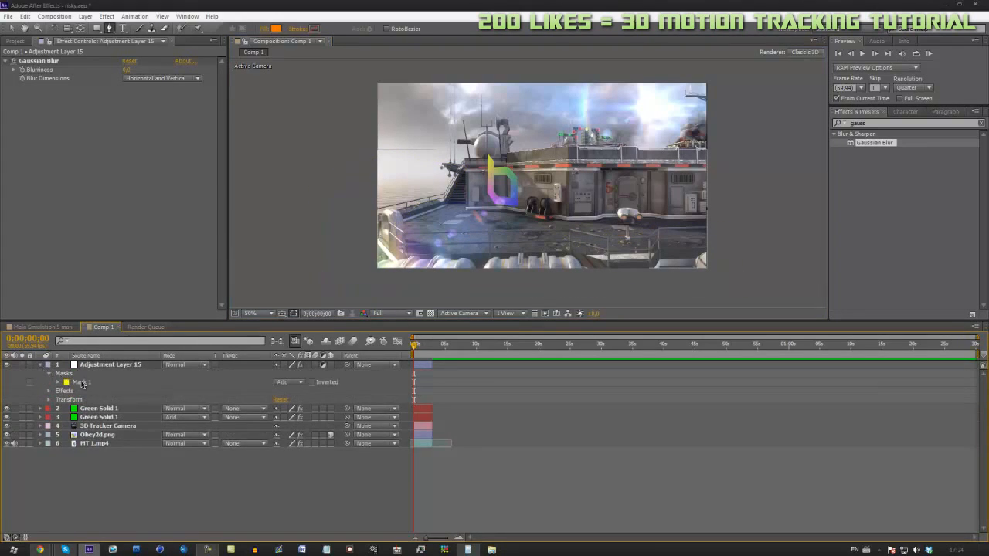
left_click(73, 383)
left_click(59, 383)
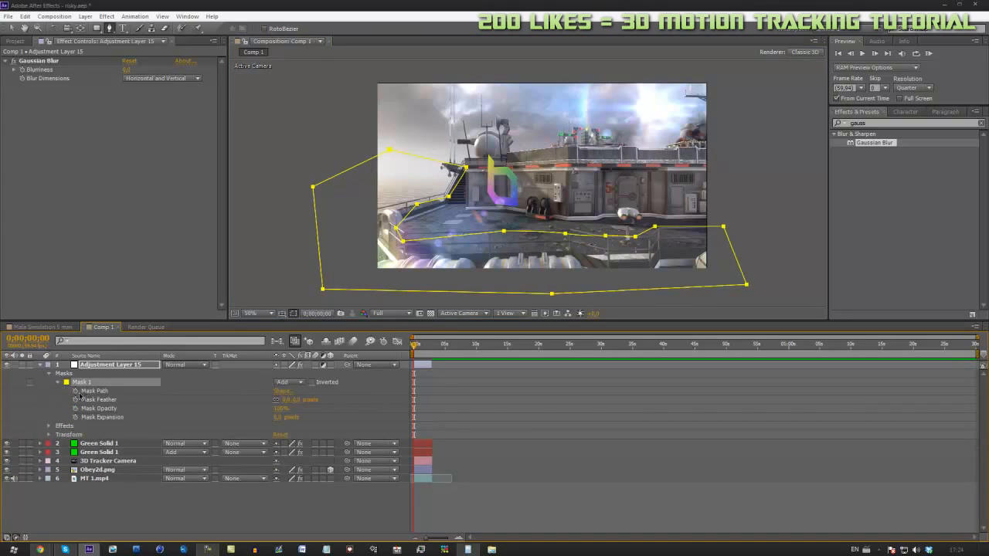
left_click(77, 392)
Step: At 0;00;00;30, reposition Mask 1's points near the deck's right end to follow the moved foreground
left_click(417, 345)
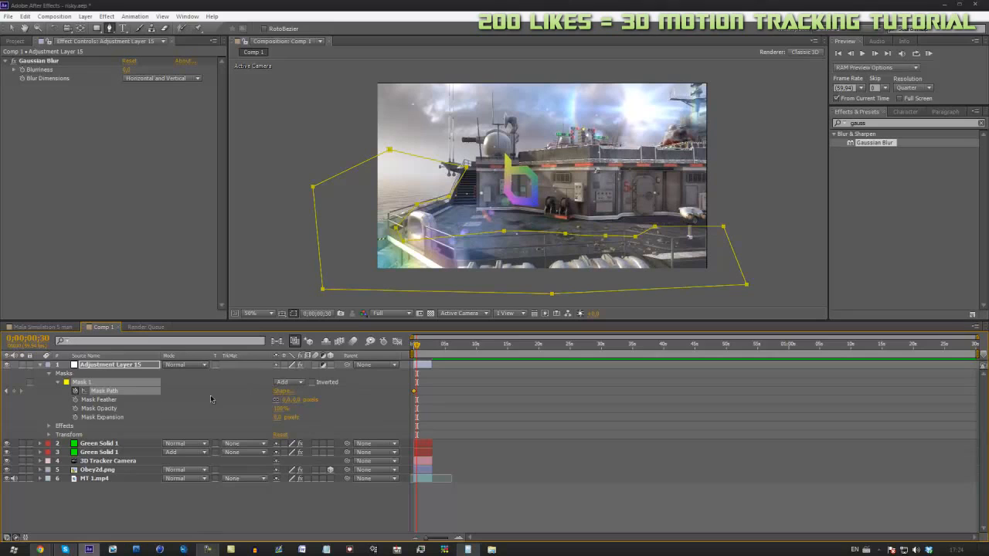
left_click(94, 400)
left_click_drag(724, 227, 740, 234)
left_click_drag(655, 226, 625, 227)
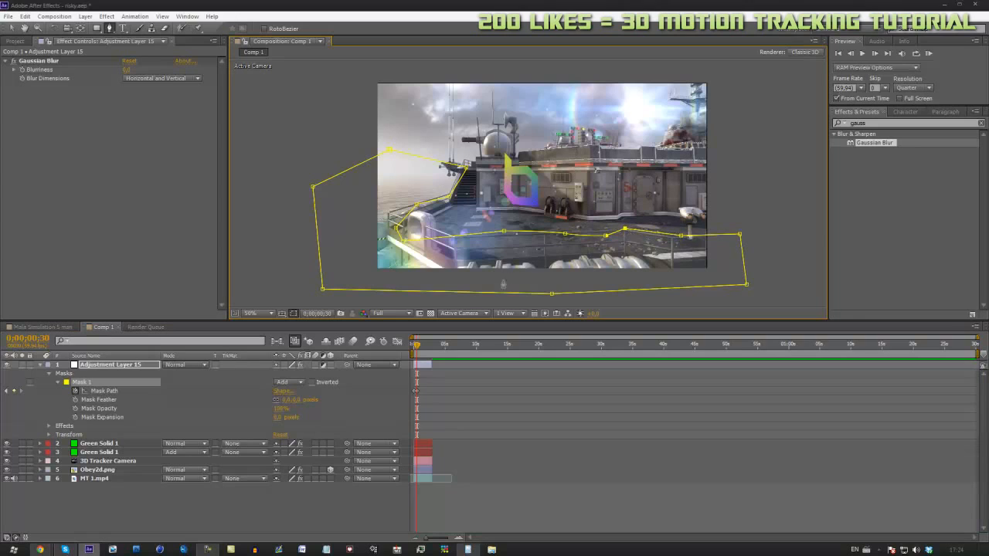
Step: Back at 0;00;00;00, raise the Gaussian Blur's Blurriness to about 4.2
left_click_drag(417, 352, 415, 355)
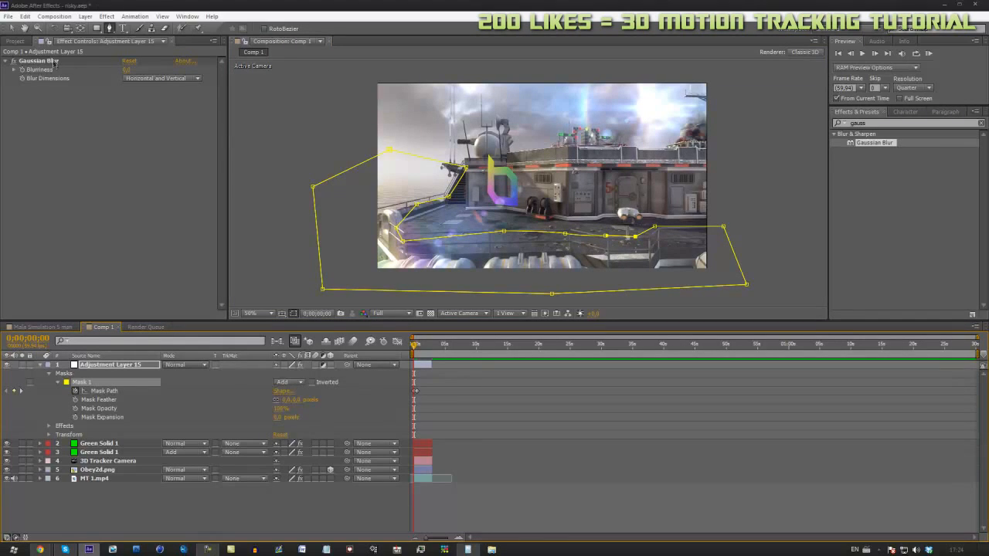
left_click(130, 62)
left_click_drag(136, 71, 149, 72)
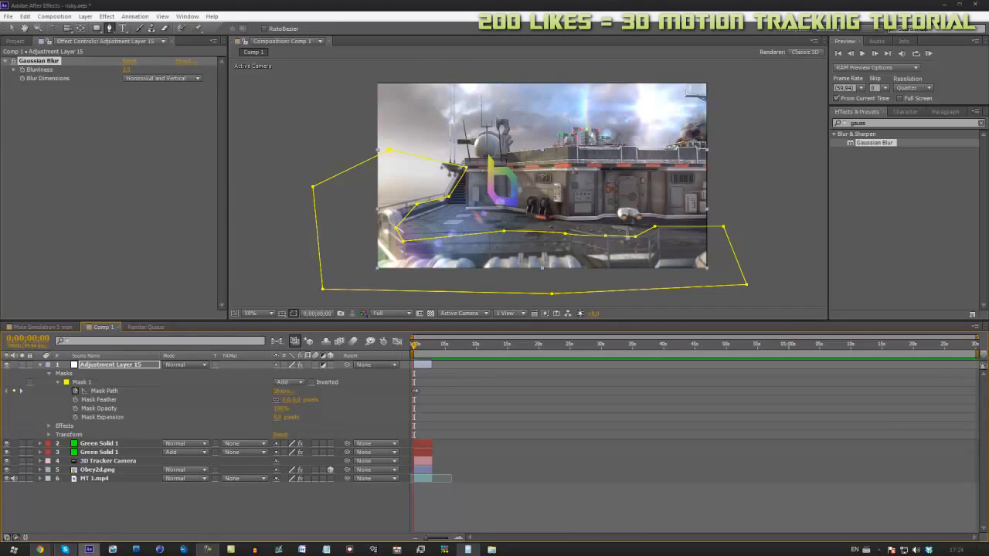
left_click(617, 497)
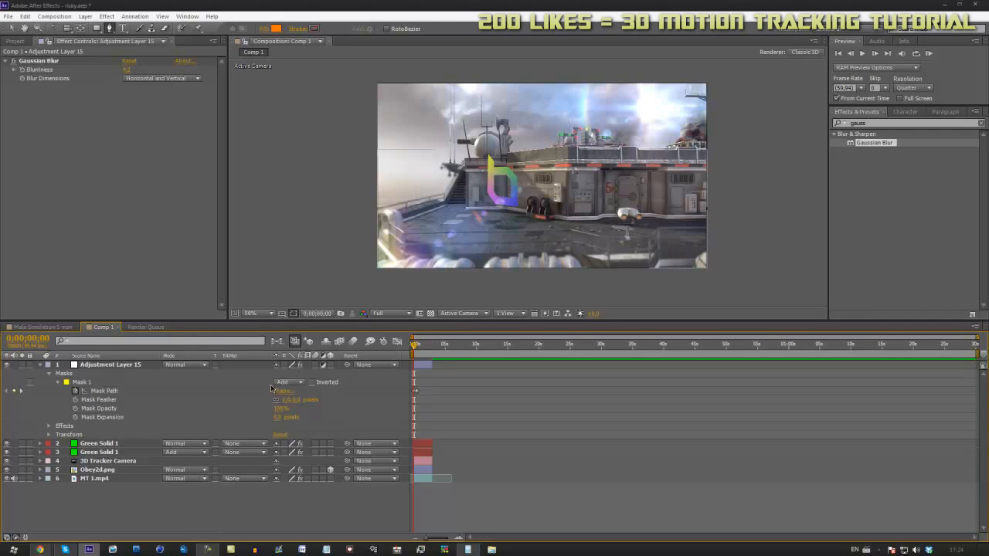
Step: Increase Mask 1's feather to soften the edge of the blurred area
left_click(101, 400)
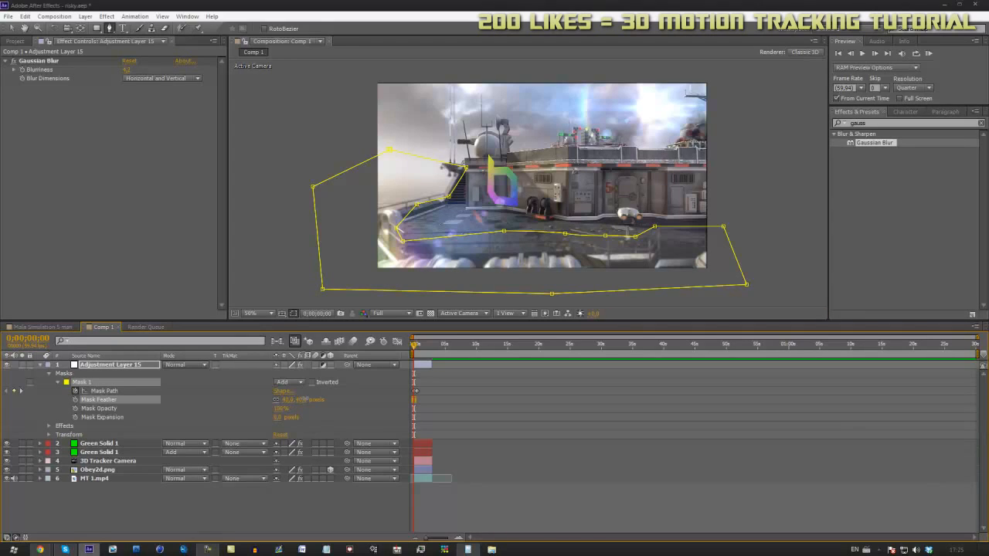
left_click(604, 491)
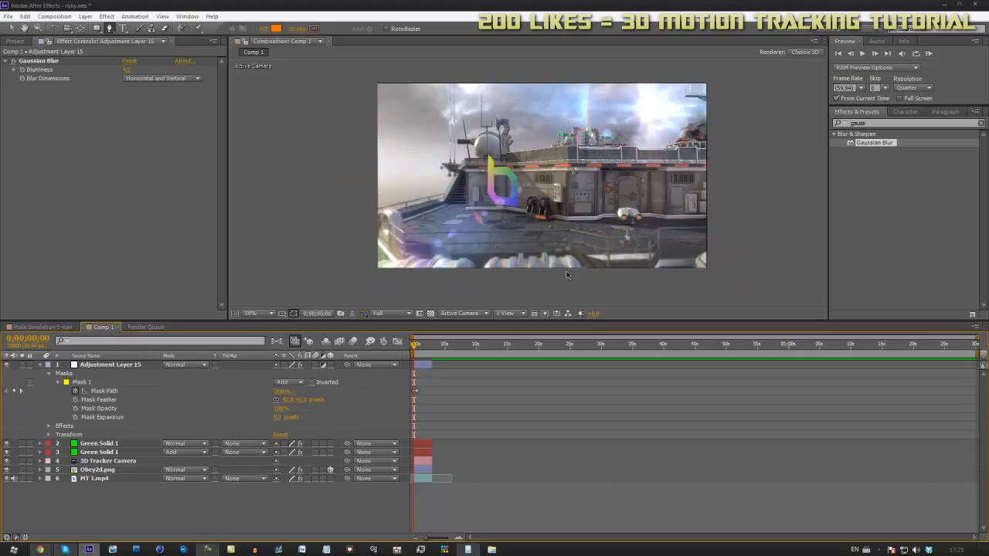
left_click_drag(284, 399, 295, 399)
Step: Disable the Gaussian Blur and apply the Fill effect to the adjustment layer to show the masked area in solid red
left_click(17, 68)
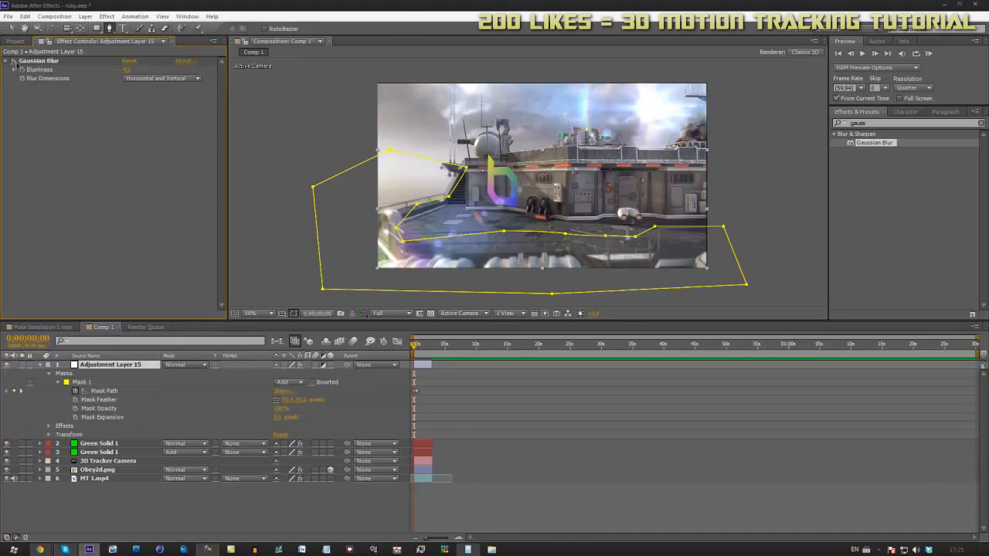
left_click(882, 124)
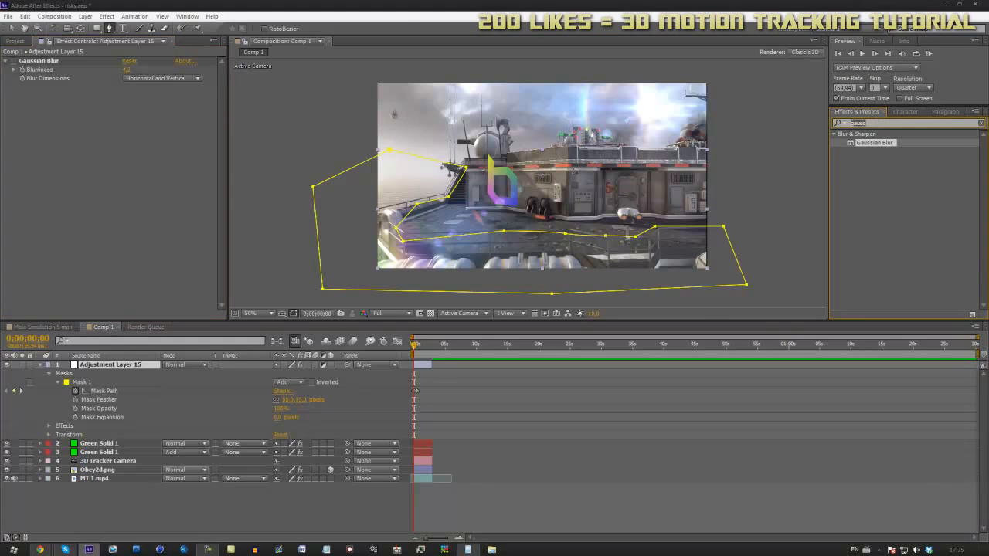
type("fill")
left_click_drag(859, 151, 116, 85)
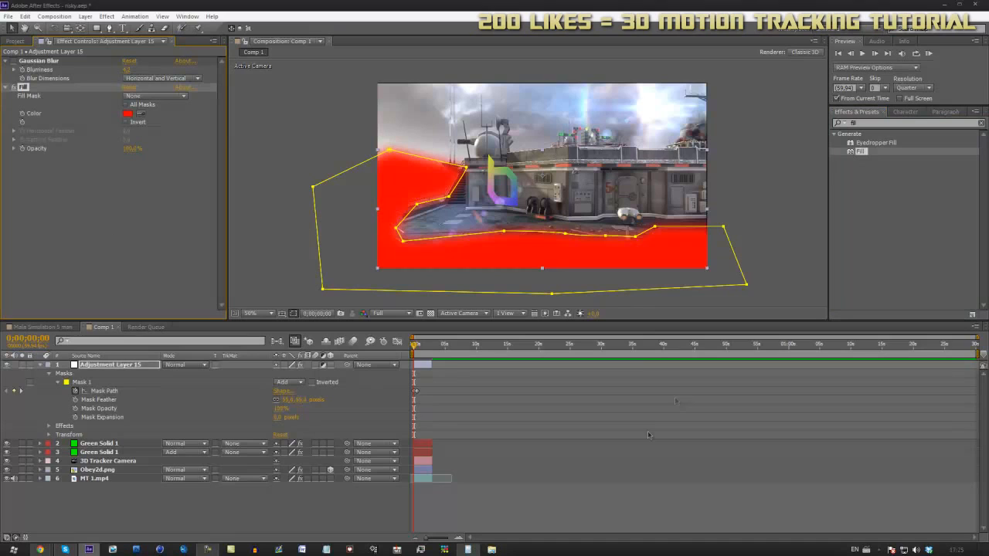
Step: Reset Mask 1's feather to 0 and raise it to about 73 pixels, comparing hard and soft edges
left_click(288, 401)
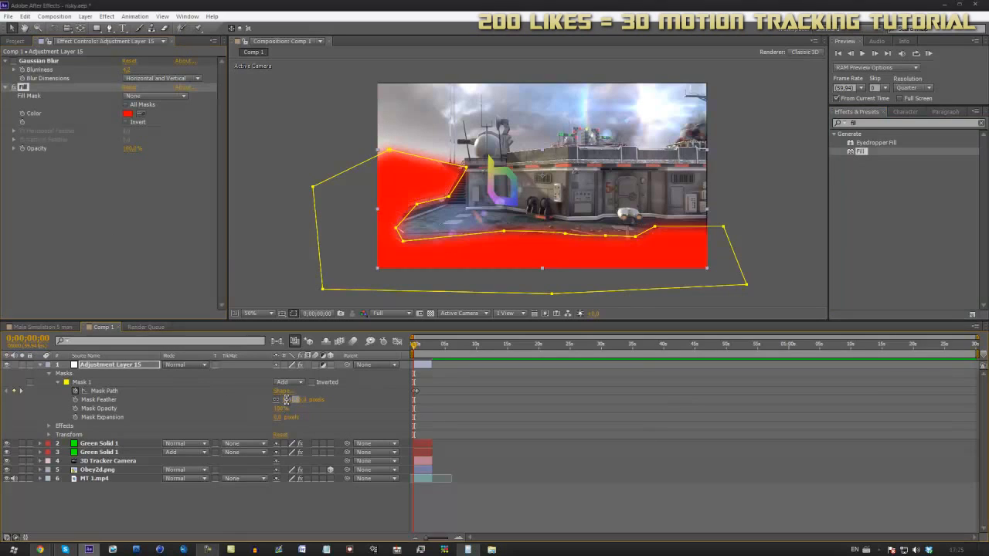
type("0")
key("Return")
left_click(678, 491)
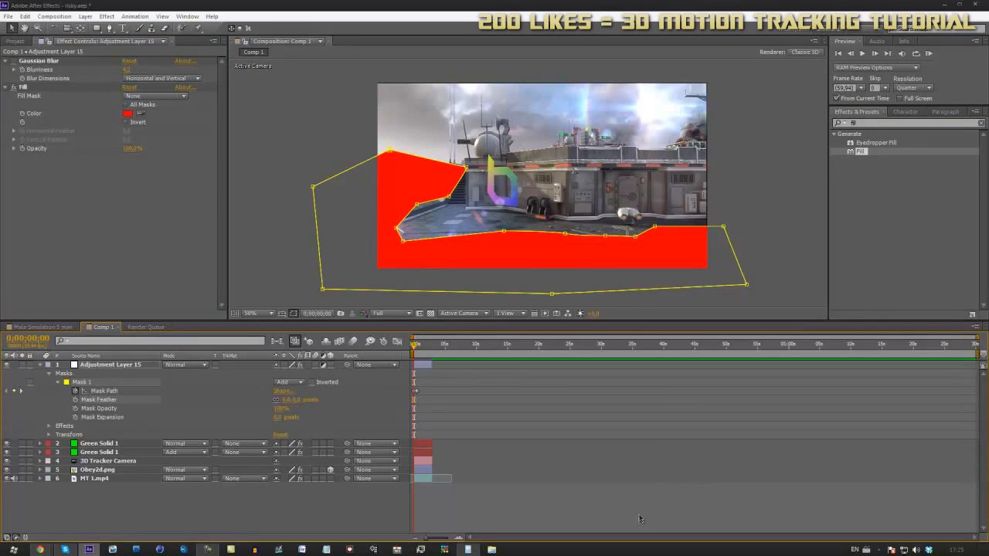
left_click_drag(288, 401, 322, 402)
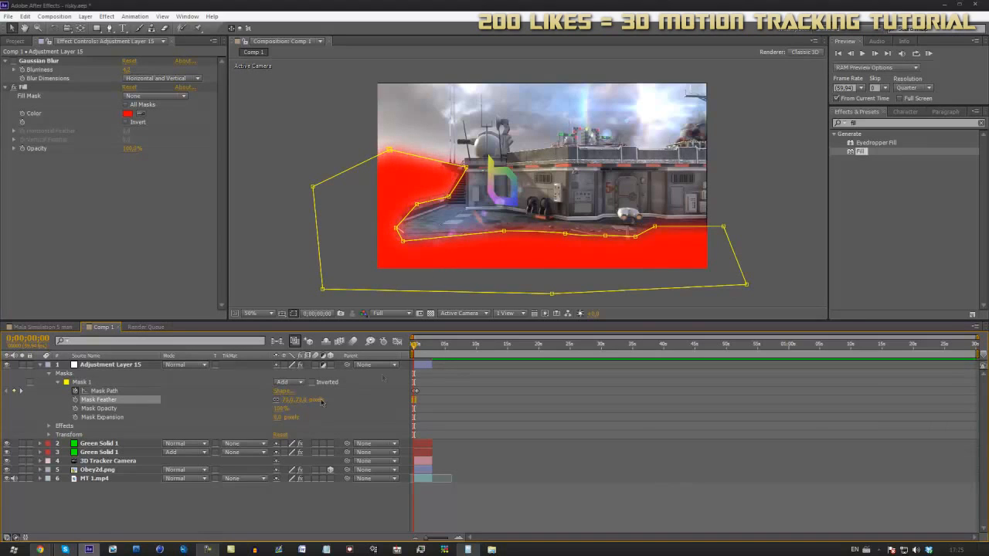
left_click(611, 506)
Step: Delete the Fill effect from the adjustment layer and re-enable the Gaussian Blur
left_click(35, 86)
key("Delete")
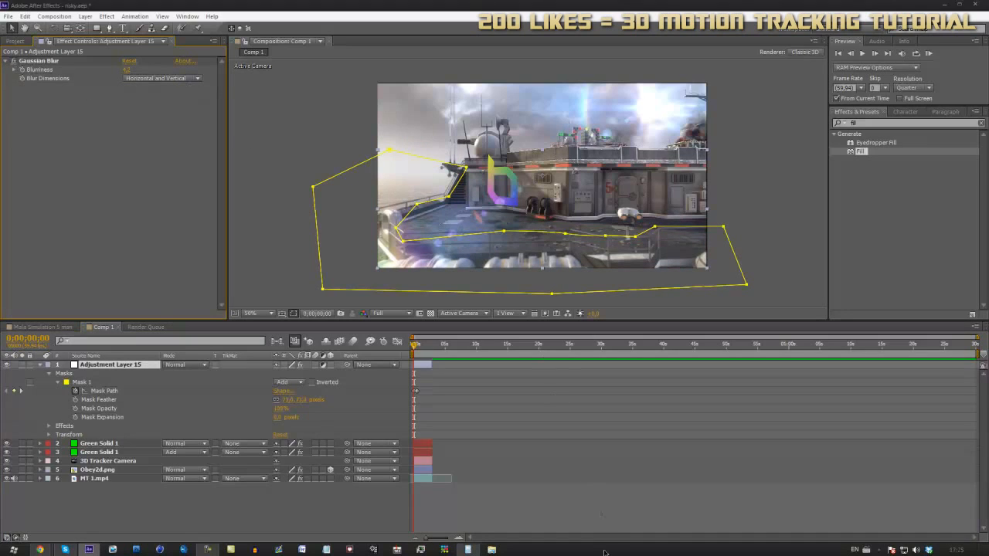
left_click(577, 500)
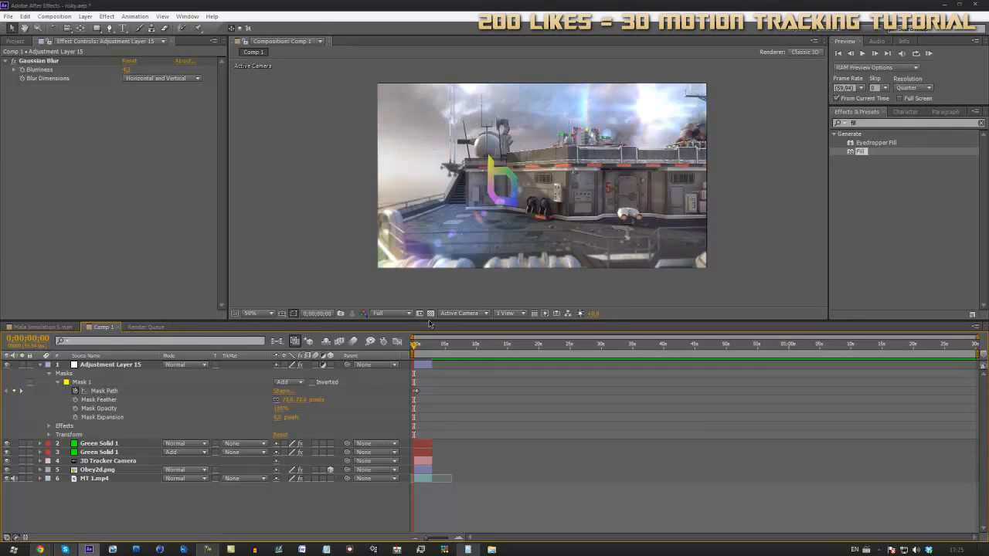
Step: Collapse the blur layer's properties, add a new adjustment layer on top, and trim its end to match the other layers
left_click(415, 346)
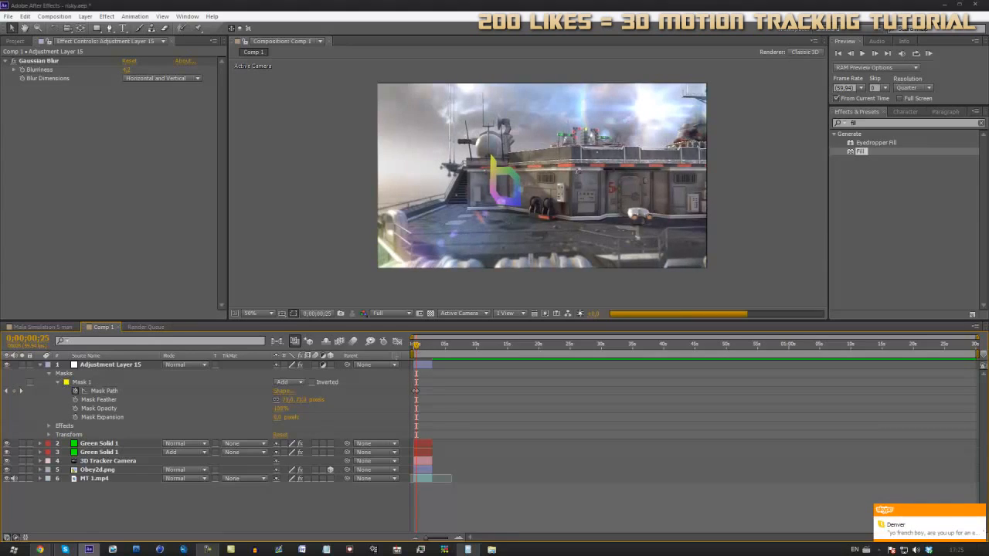
left_click(40, 365)
right_click(462, 446)
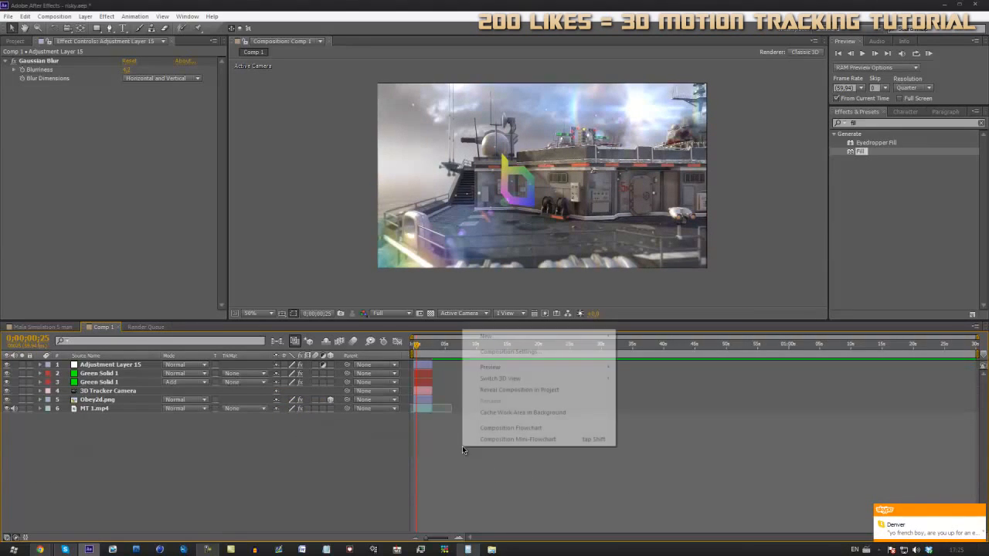
mouse_move(525, 336)
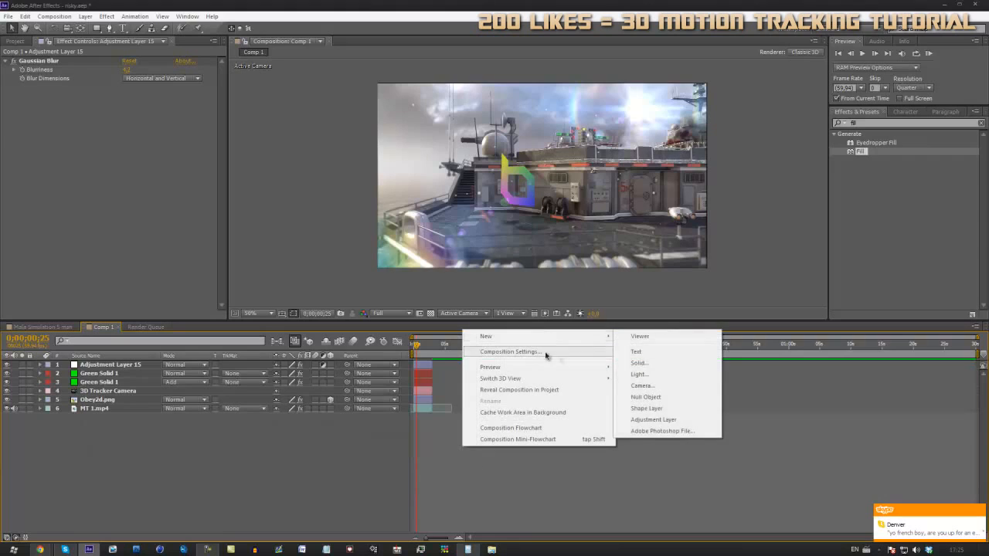
left_click(655, 422)
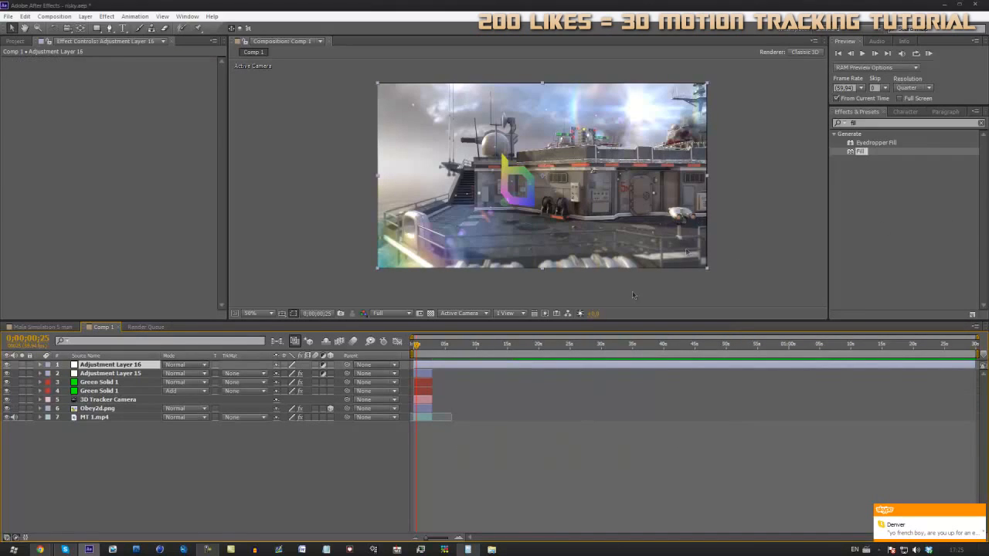
left_click_drag(975, 365, 435, 385)
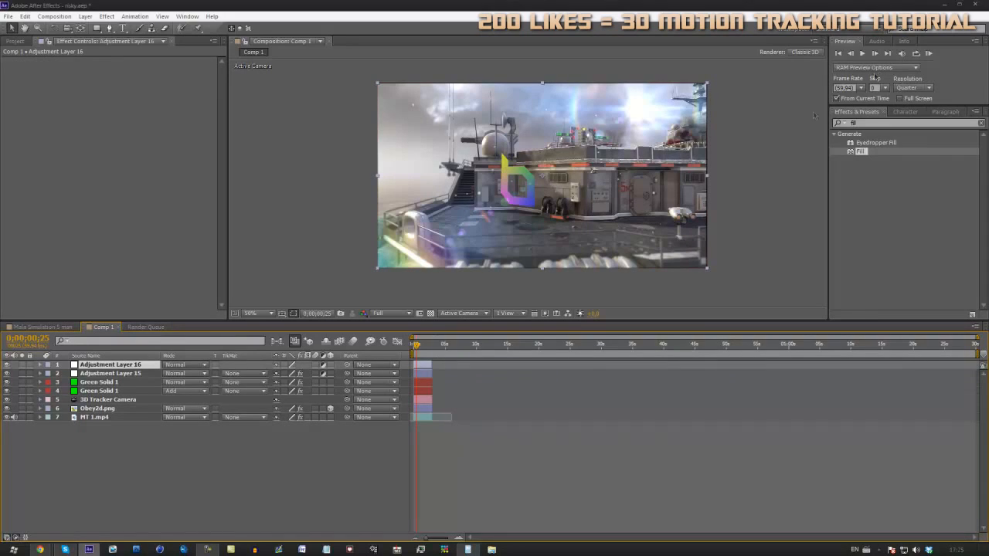
Step: Search the presets for "cc", apply Sharkz CC Presets (1) to the new adjustment layer, and collapse its effects
left_click_drag(866, 123, 647, 85)
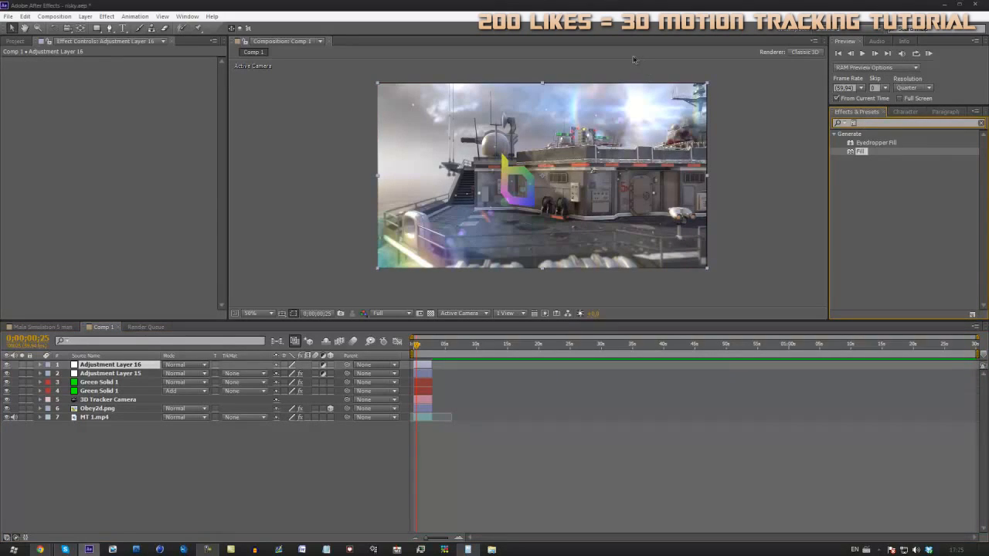
type("cc")
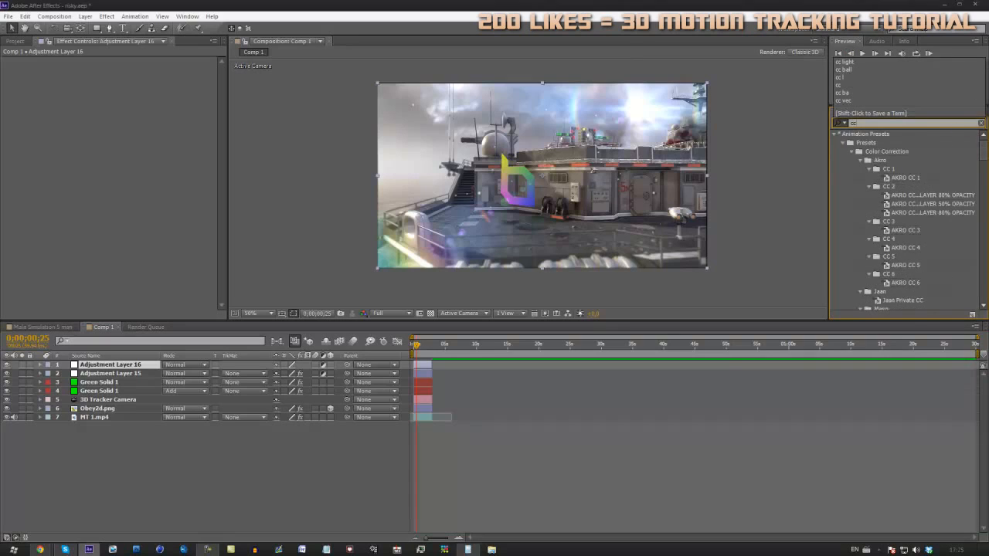
left_click_drag(983, 149, 958, 173)
scroll(952, 184, "down", 3)
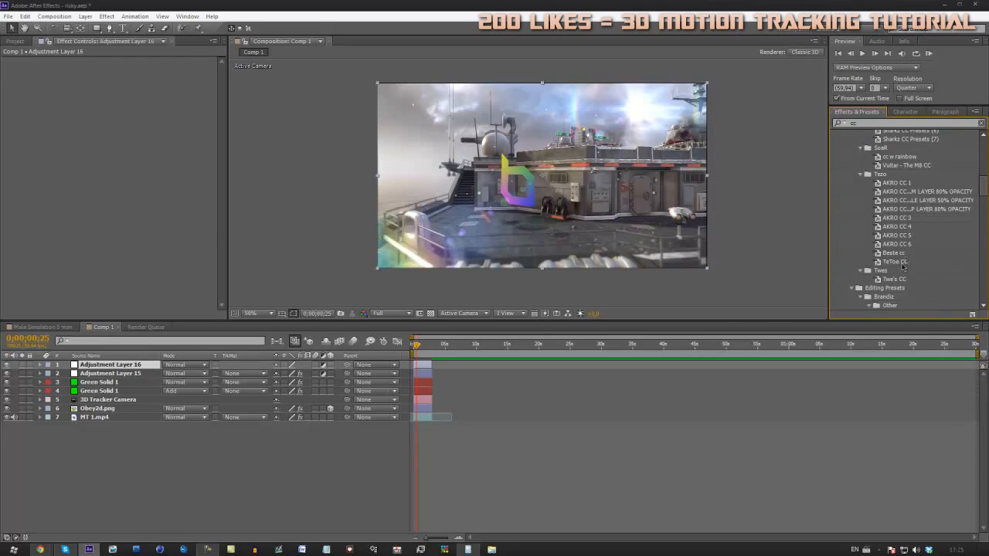
scroll(912, 267, "down", 3)
scroll(913, 267, "up", 3)
scroll(915, 265, "up", 3)
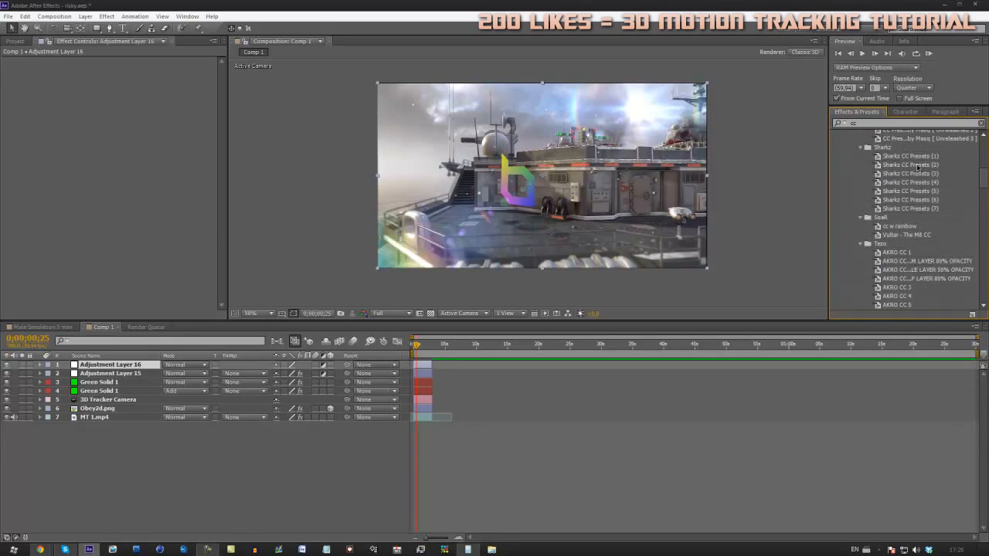
left_click(918, 155)
left_click_drag(901, 160, 426, 361)
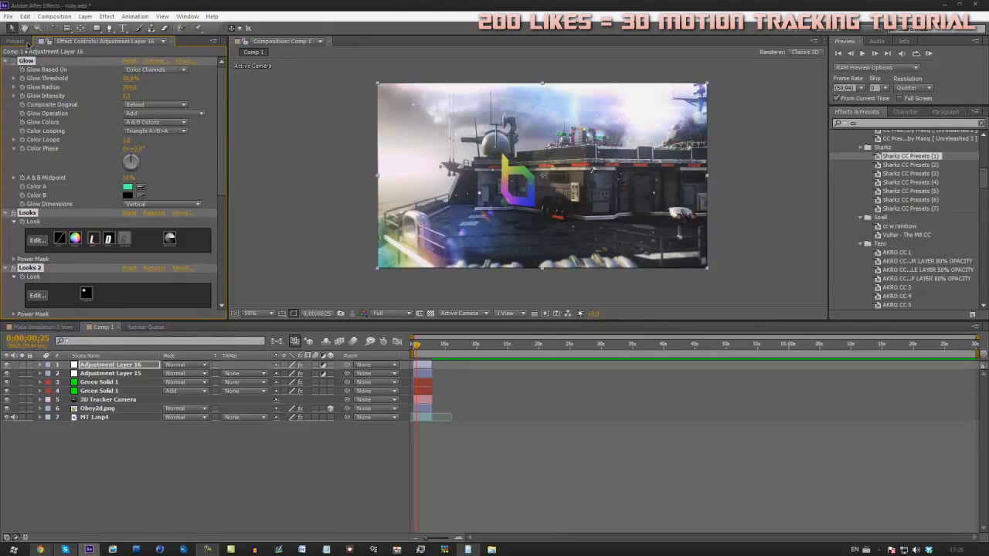
left_click(6, 61)
left_click(68, 206)
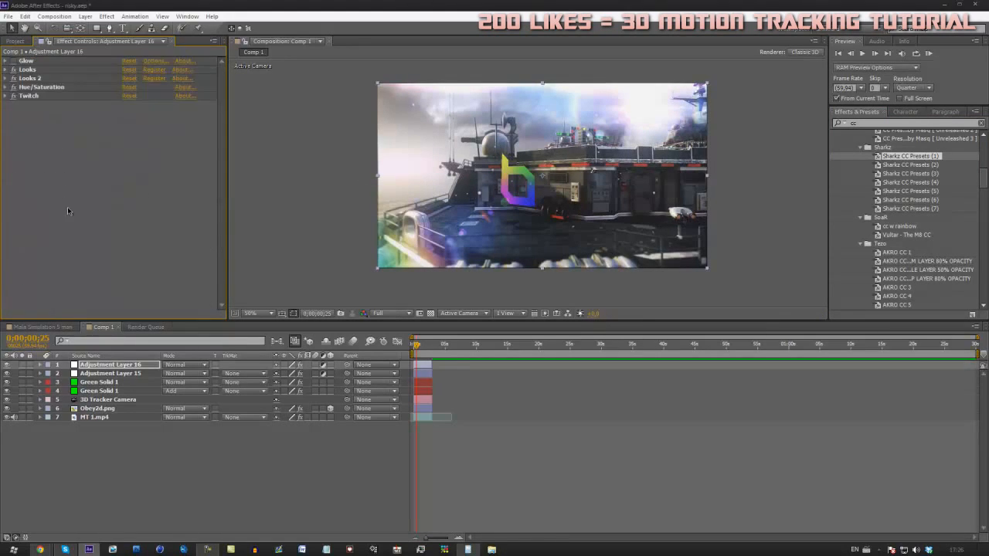
Step: Search the presets for "wigg" and apply Wiggle #1 - Brandiz to the color-correction adjustment layer
left_click_drag(874, 123, 815, 110)
type("wigg")
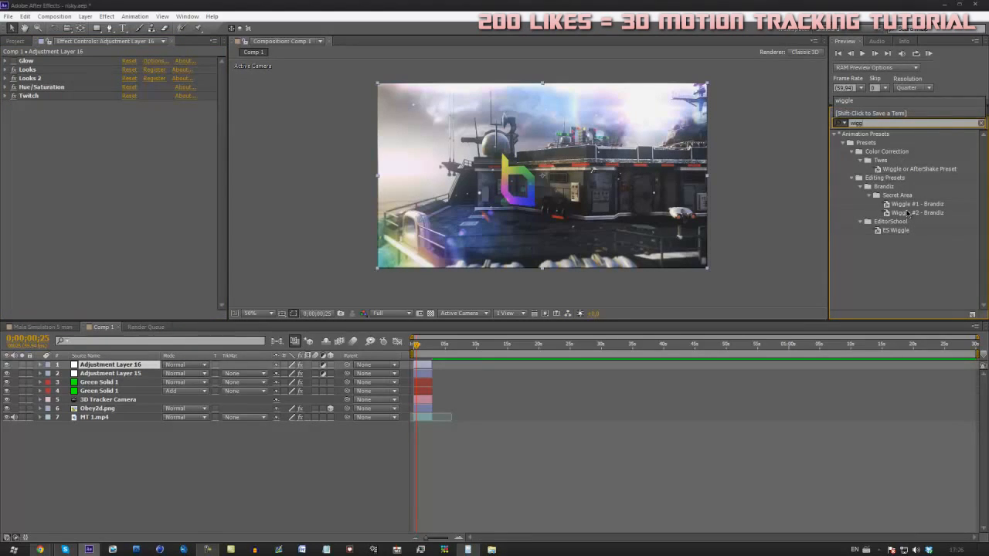
left_click_drag(910, 205, 32, 164)
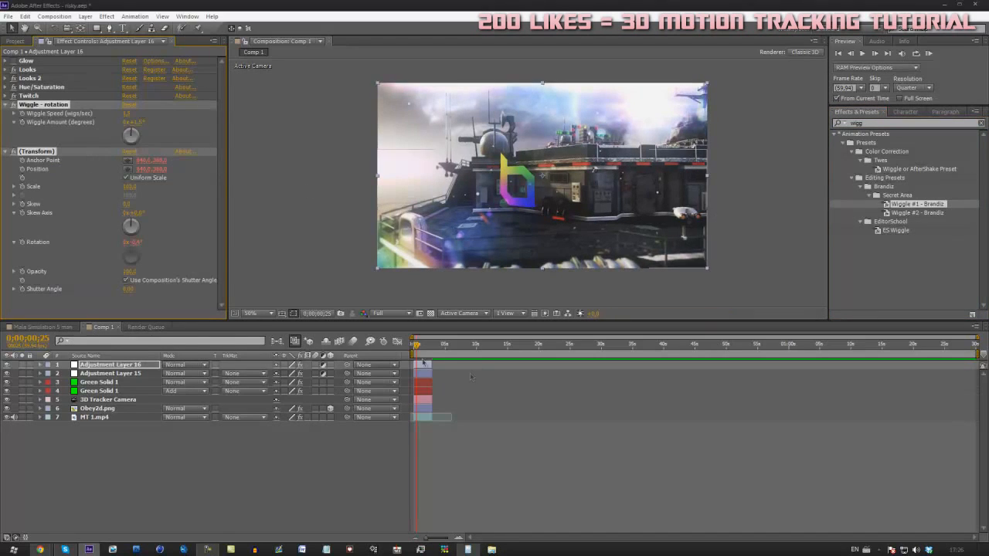
Step: Collapse the Wiggle - rotation and Transform effects, and check the graded shot at other frames
left_click(6, 105)
left_click(5, 113)
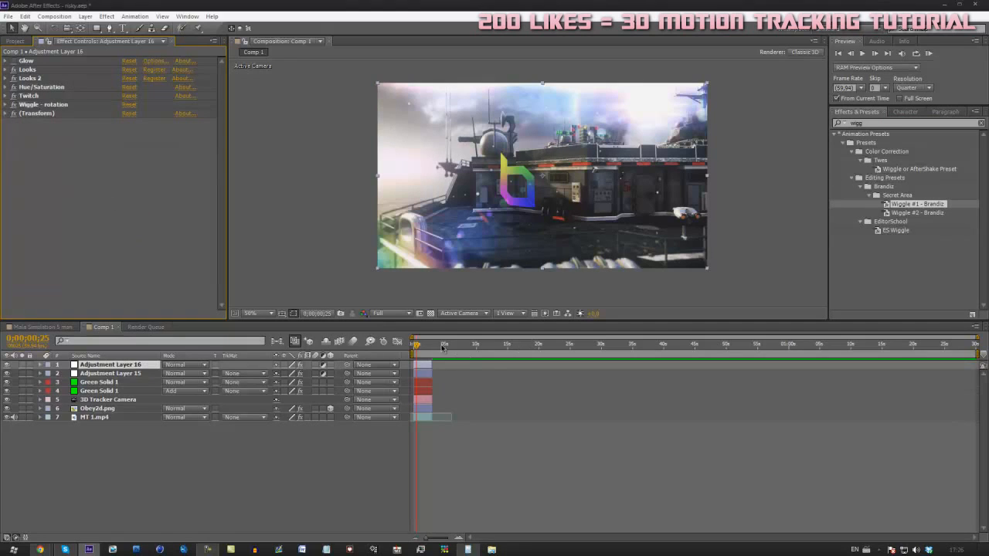
left_click(423, 345)
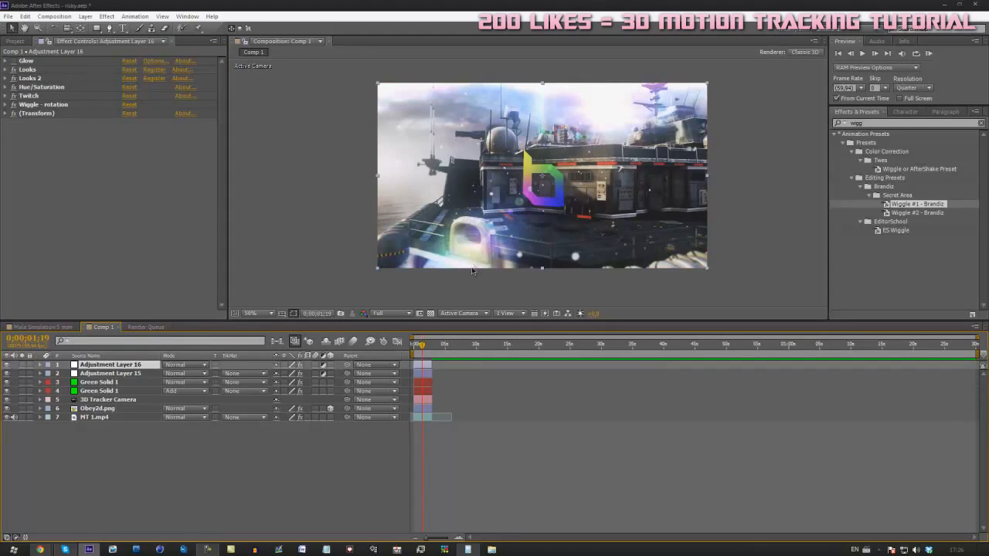
left_click_drag(422, 349, 420, 353)
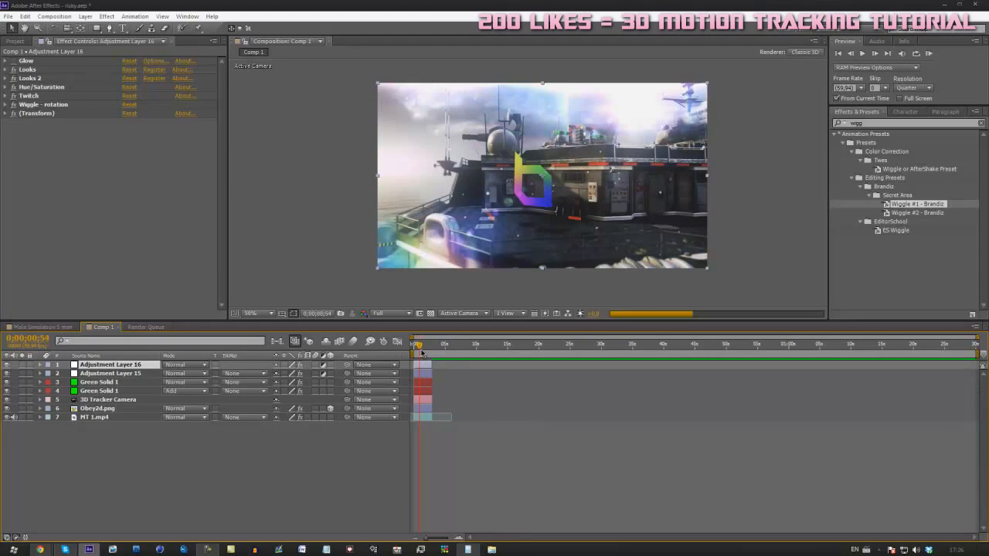
Step: Set the composition view resolution to Quarter and move the playhead to 0;00;01;39
left_click(384, 313)
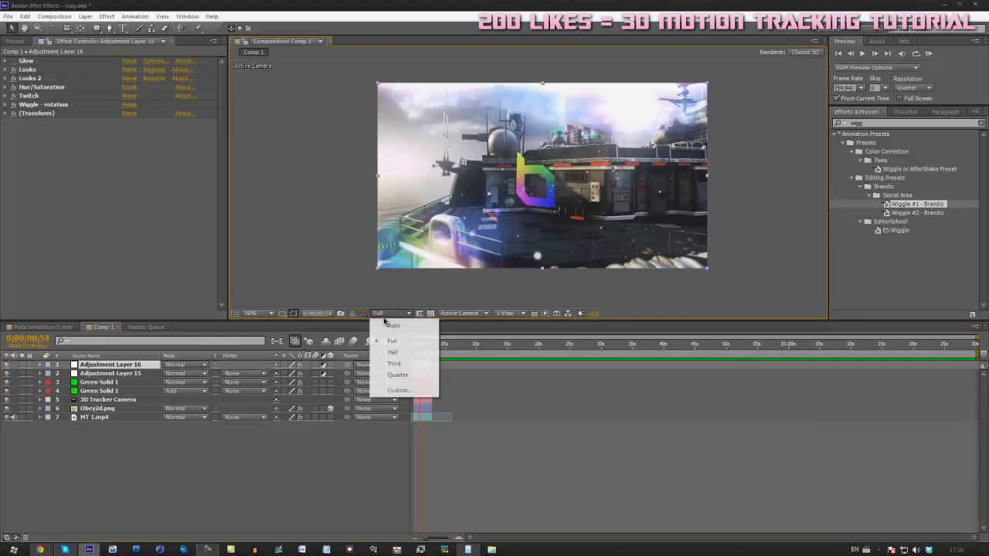
left_click(397, 375)
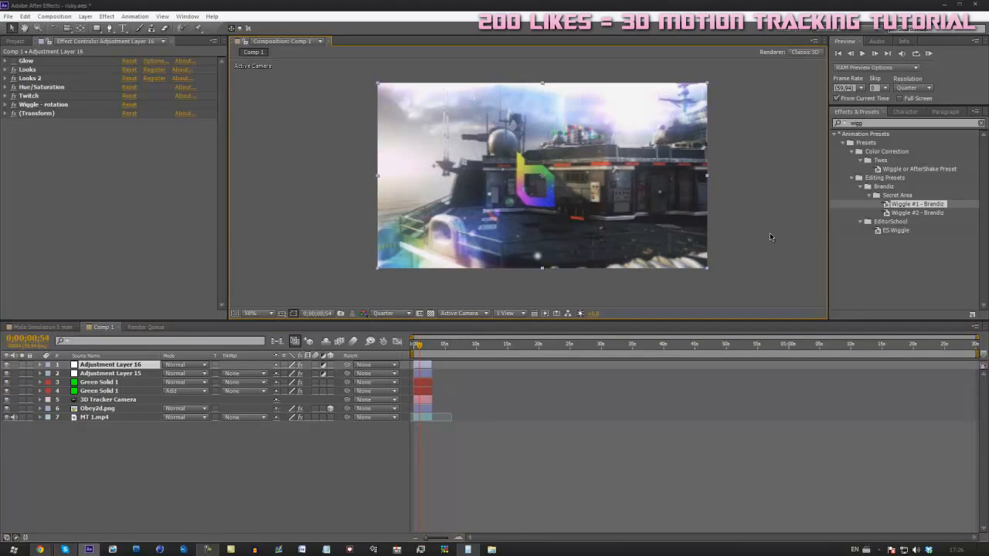
left_click_drag(420, 347, 424, 347)
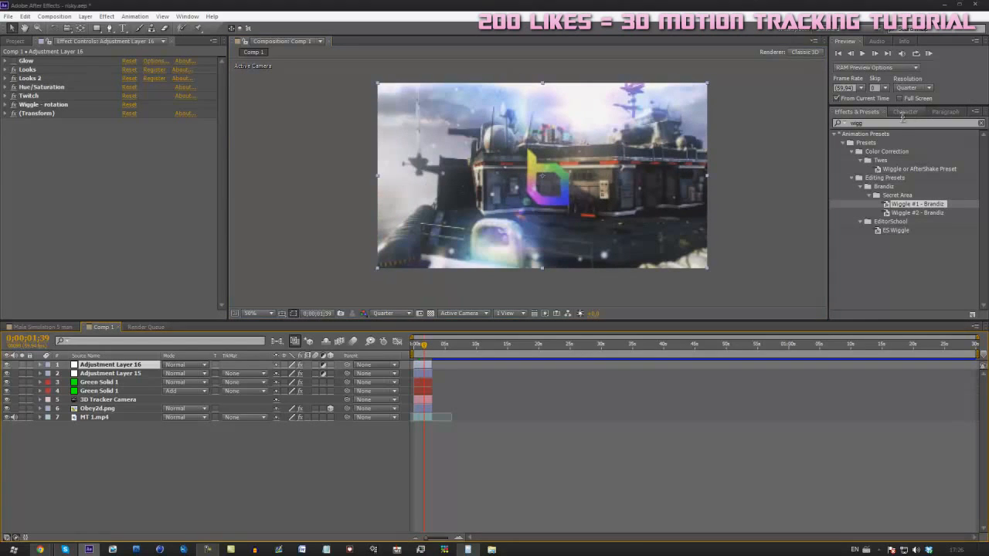
Step: Search the effects for "grid", then try the Grid effect on the top adjustment layer and delete it
left_click(882, 124)
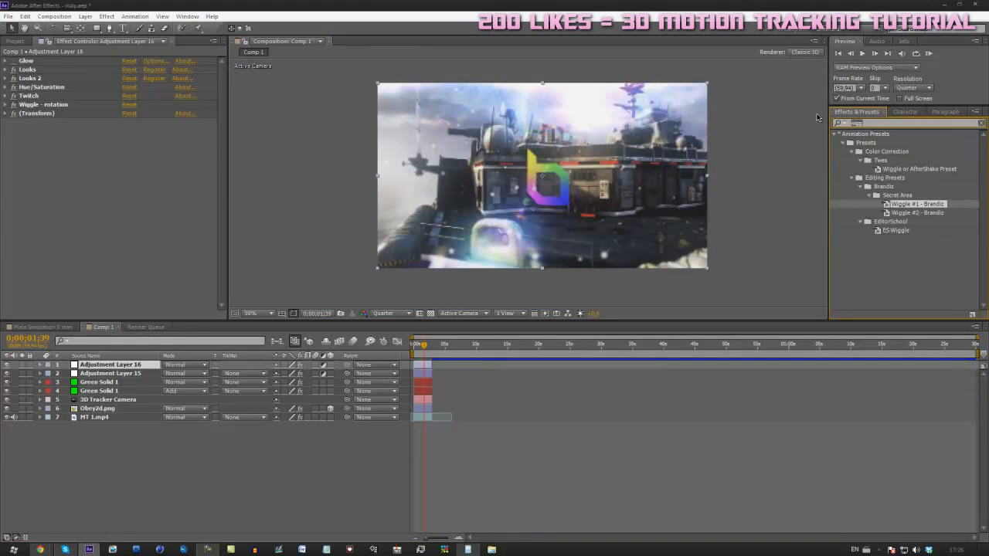
type("grid")
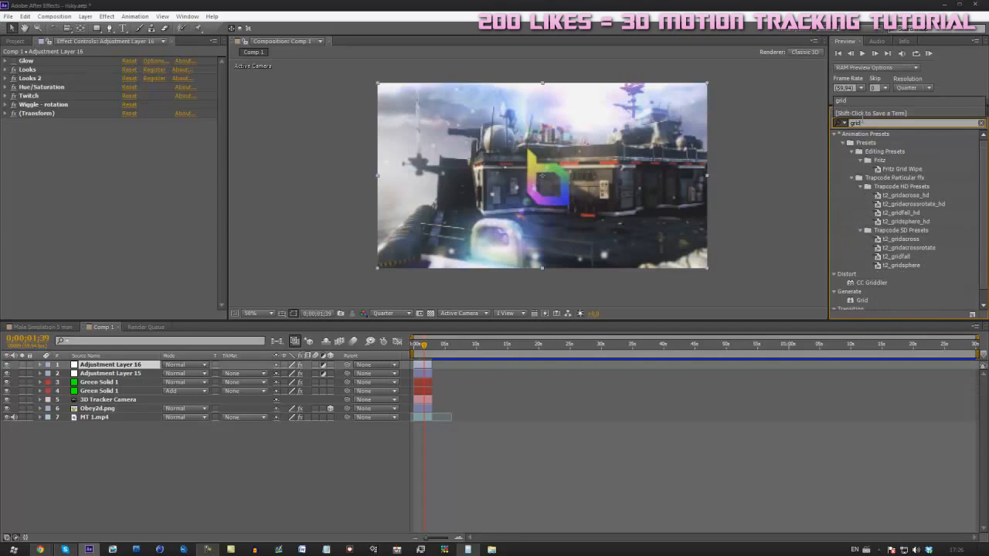
scroll(880, 246, "down", 1)
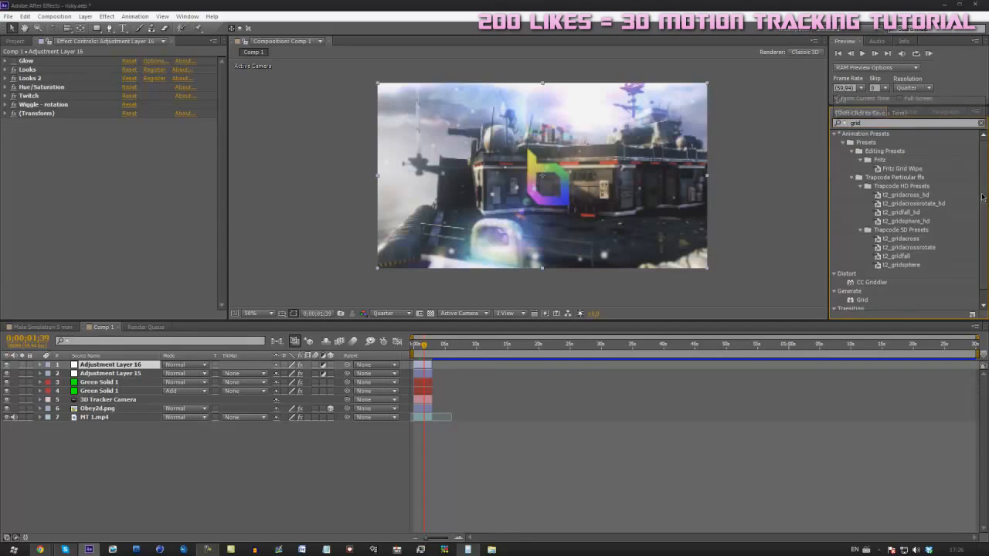
left_click(106, 16)
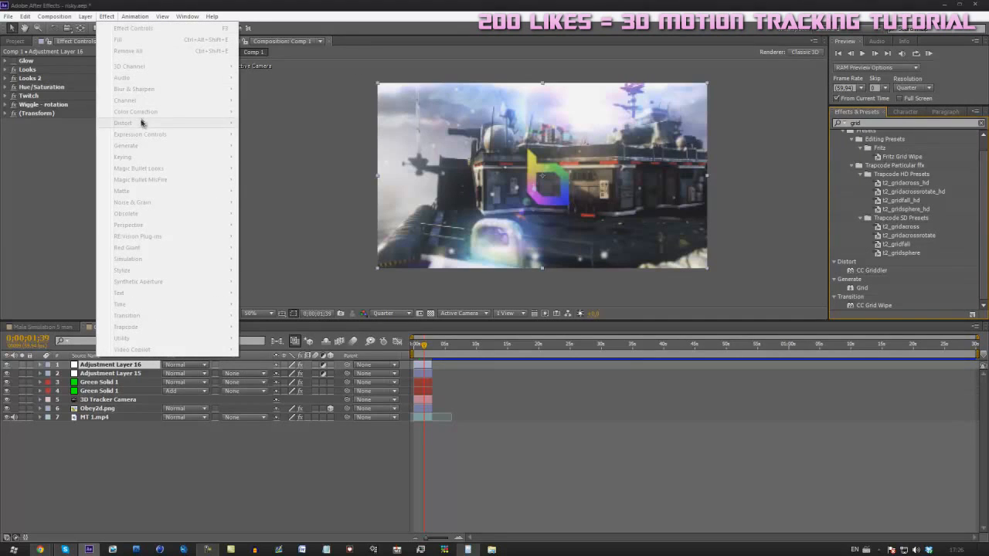
left_click(308, 493)
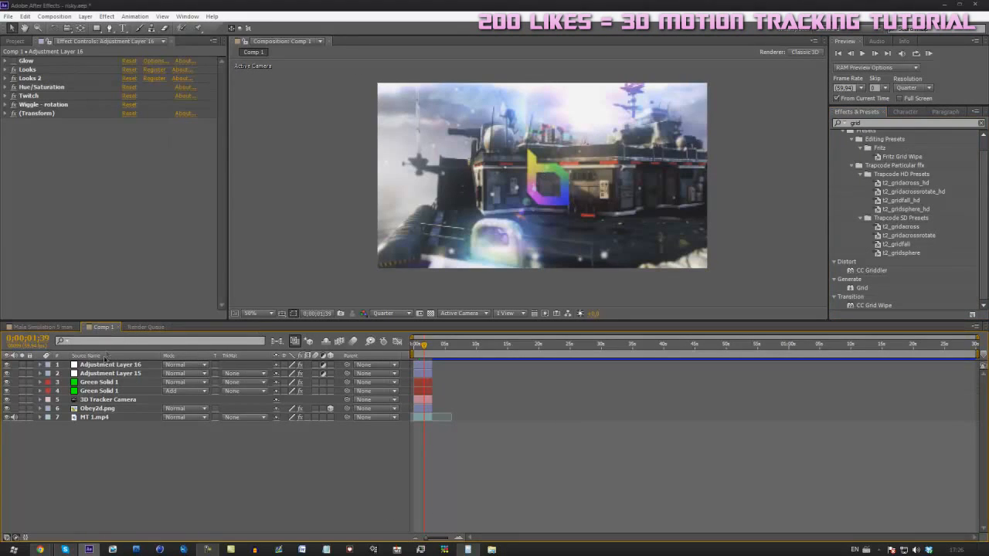
left_click(109, 364)
left_click(107, 17)
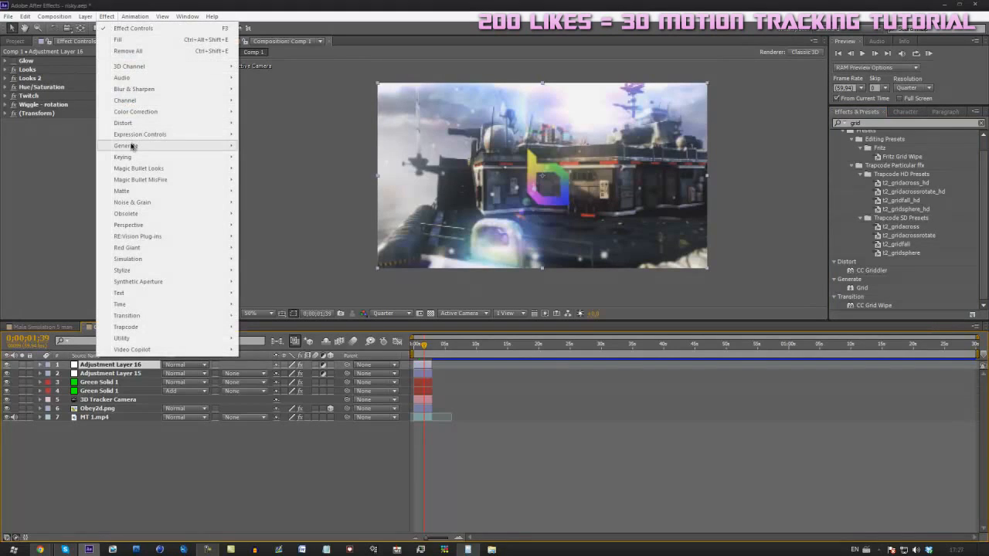
mouse_move(130, 147)
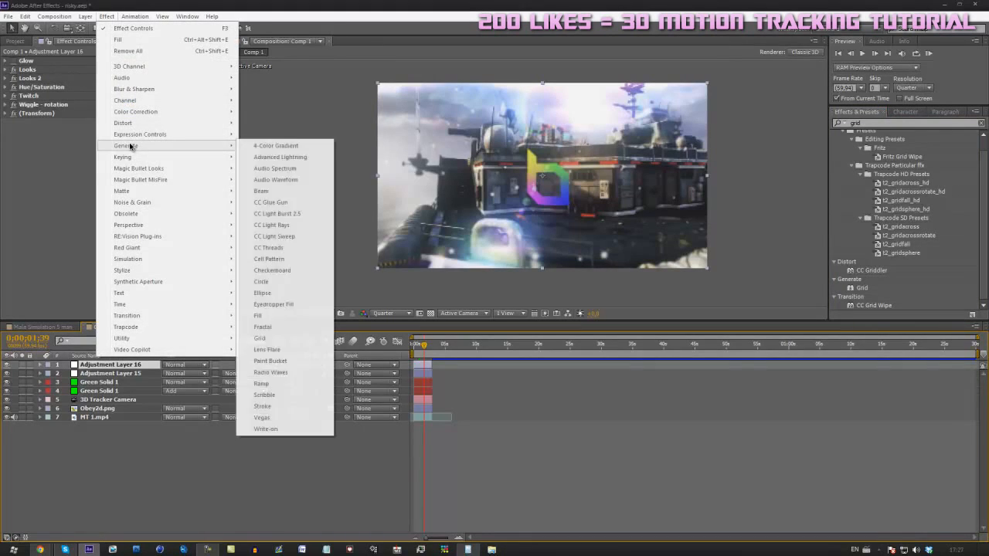
left_click(275, 340)
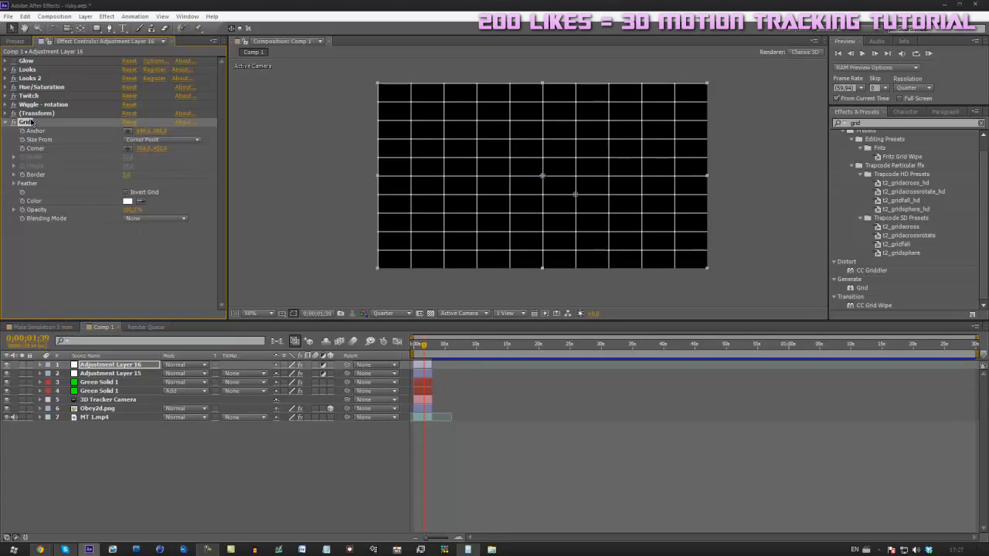
key("Delete")
Step: Search the presets for "blac", apply Fritz Black Bars to the top adjustment layer, and collapse its two CC Jaws effects
left_click(865, 122)
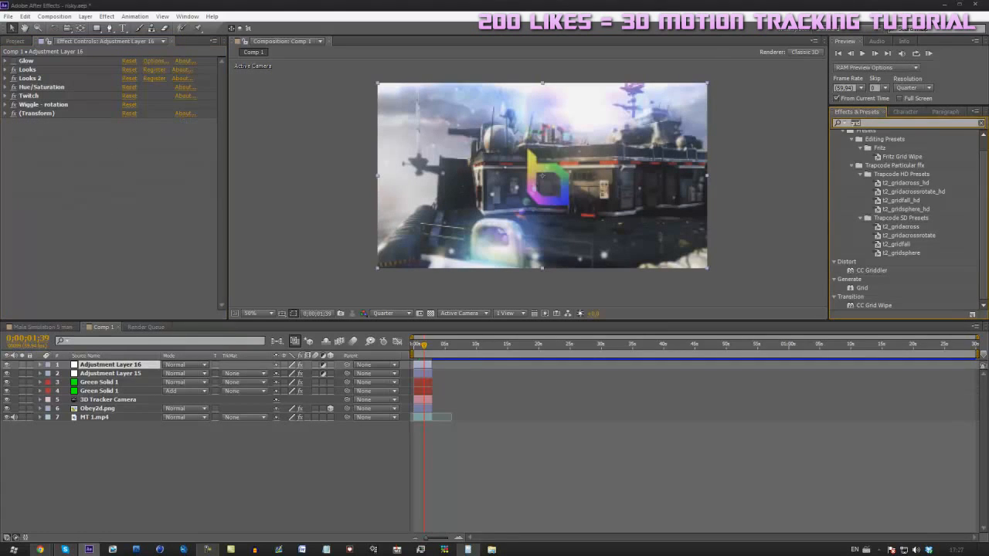
type("blac")
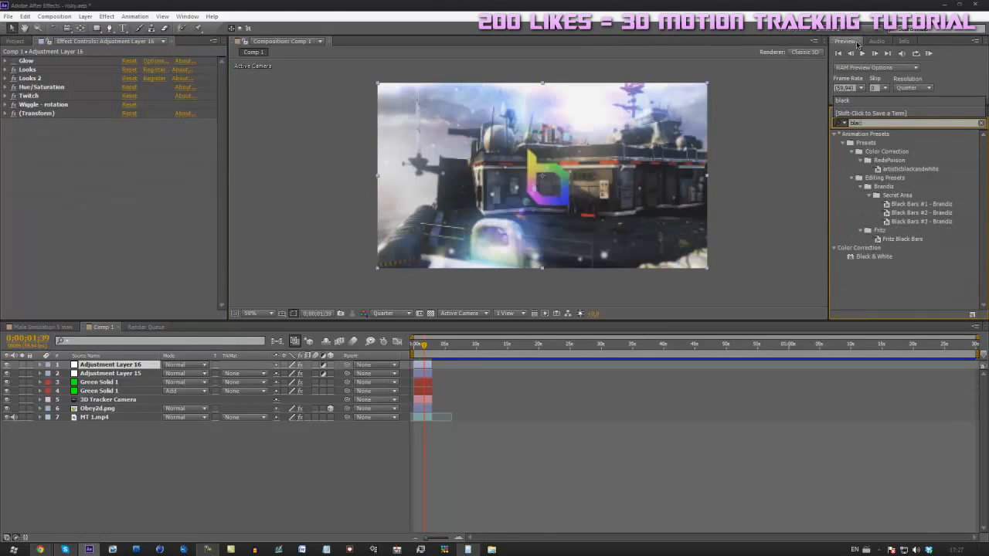
left_click_drag(899, 240, 85, 124)
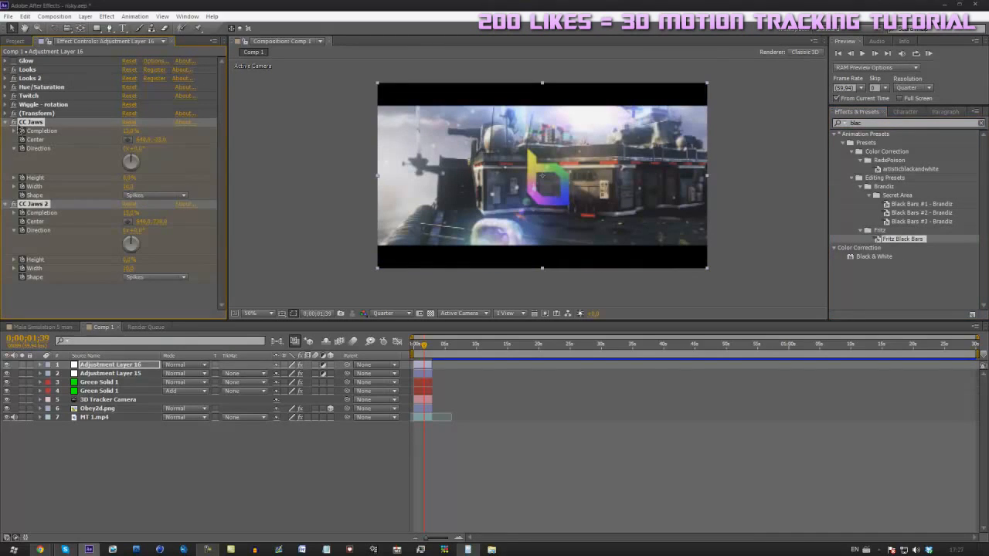
left_click(4, 122)
left_click(37, 168)
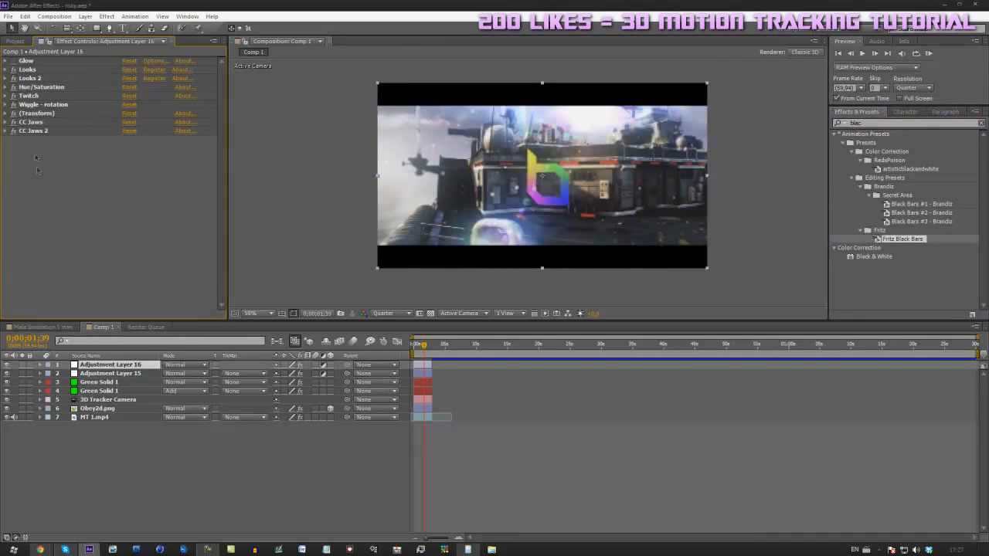
Step: Expand the first CC Jaws effect, return to the first frame, and play a RAM preview of the composition
left_click(31, 123)
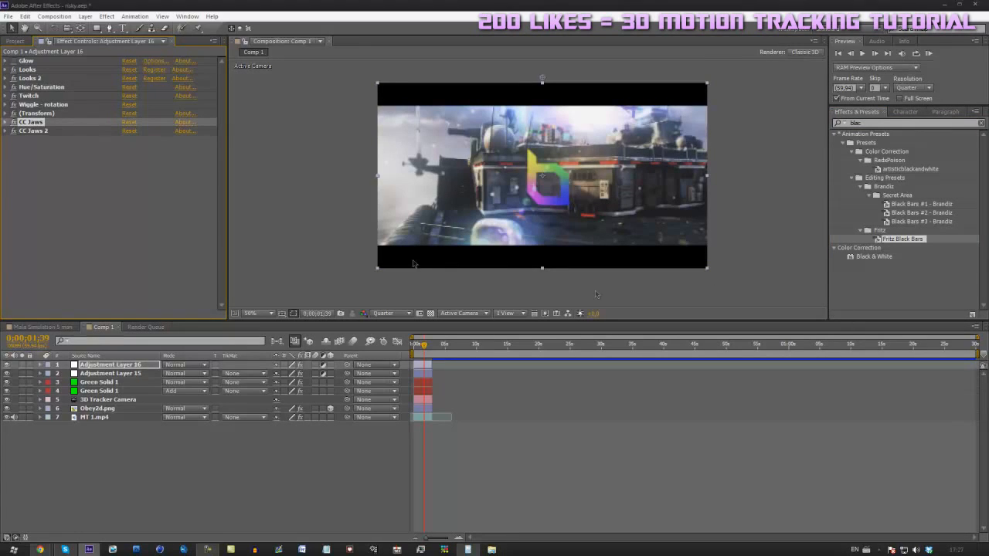
key("Home")
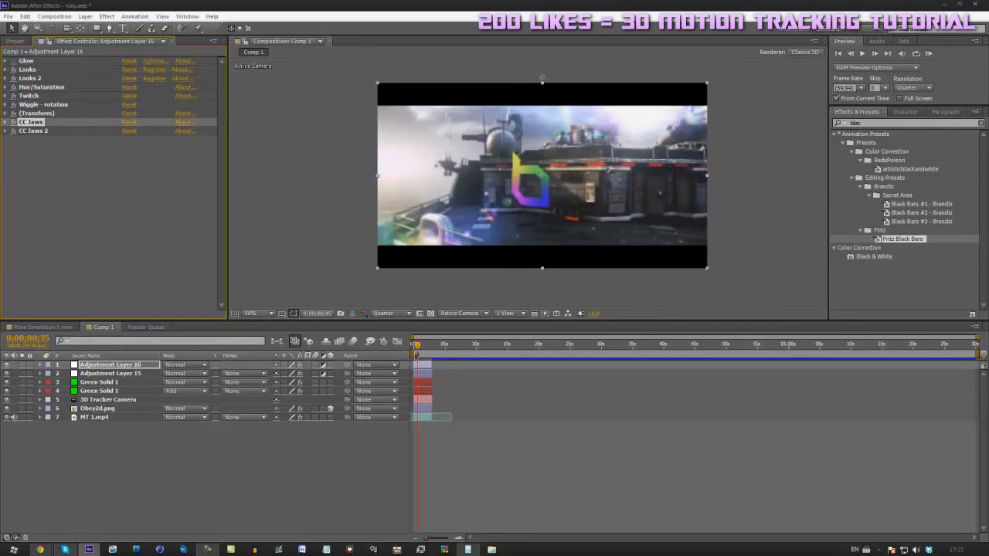
left_click(7, 122)
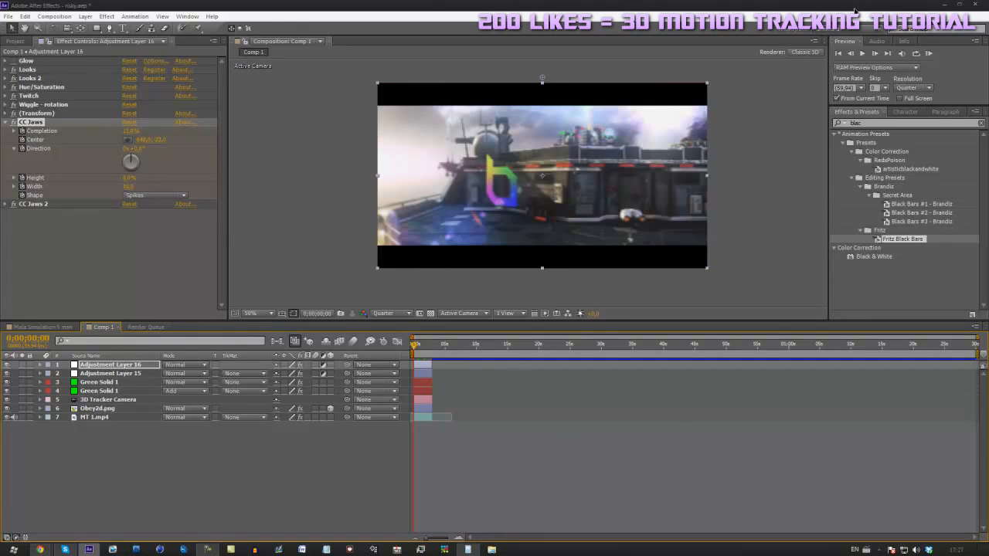
left_click(928, 54)
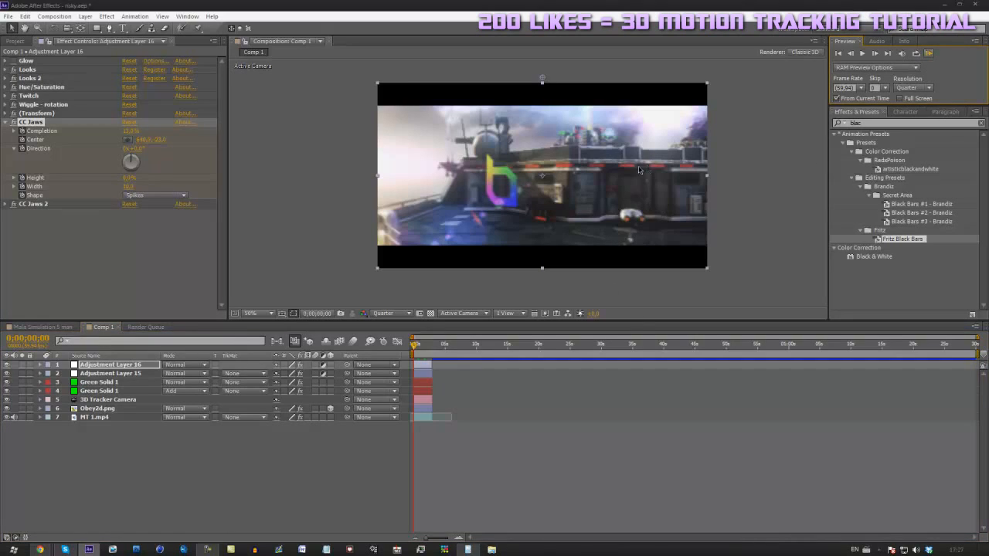
key("KP_0")
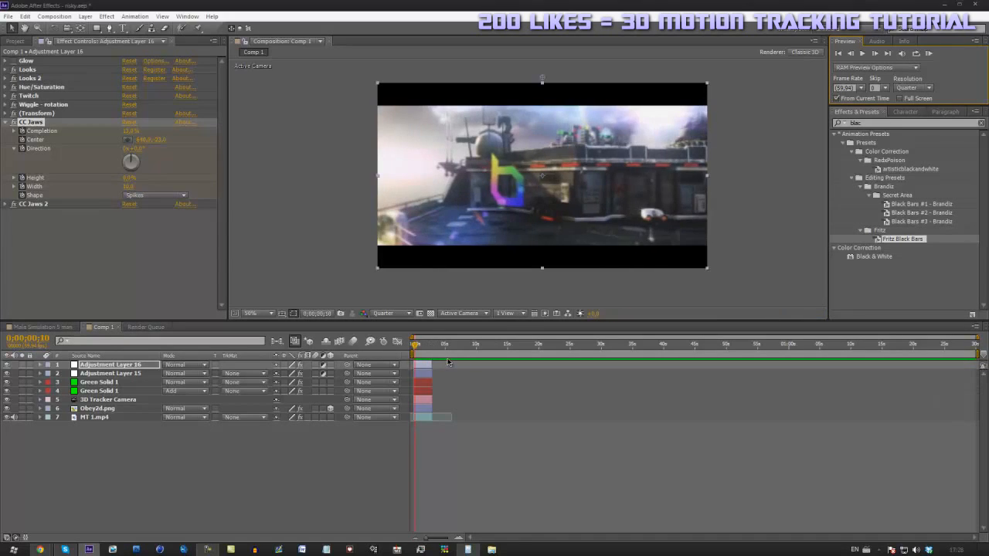
left_click(928, 53)
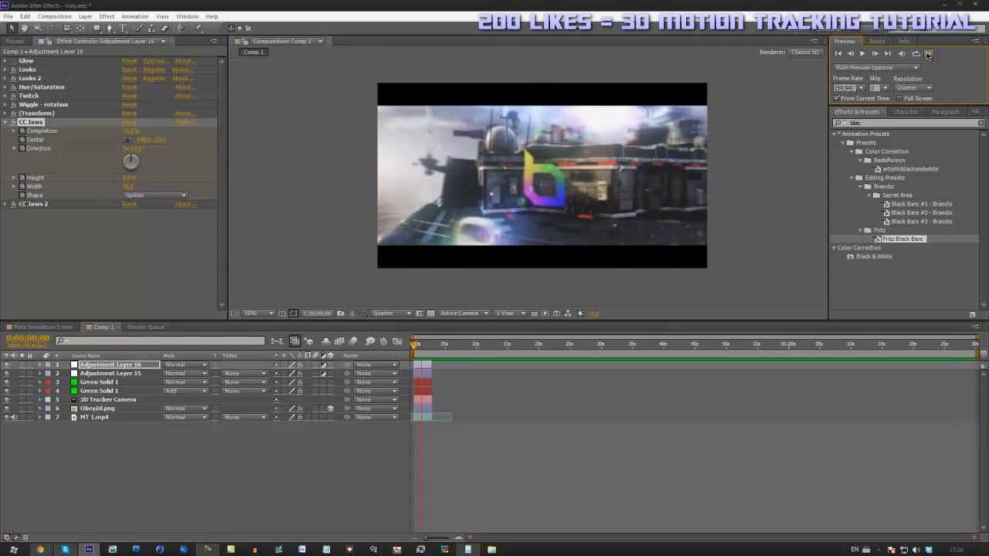
key("space")
Step: Scrub through the clip to review the tracked logo, flare, particles and black bars at several frames
mouse_move(436, 345)
left_mouse_down()
mouse_move(417, 353)
mouse_move(428, 353)
left_mouse_up()
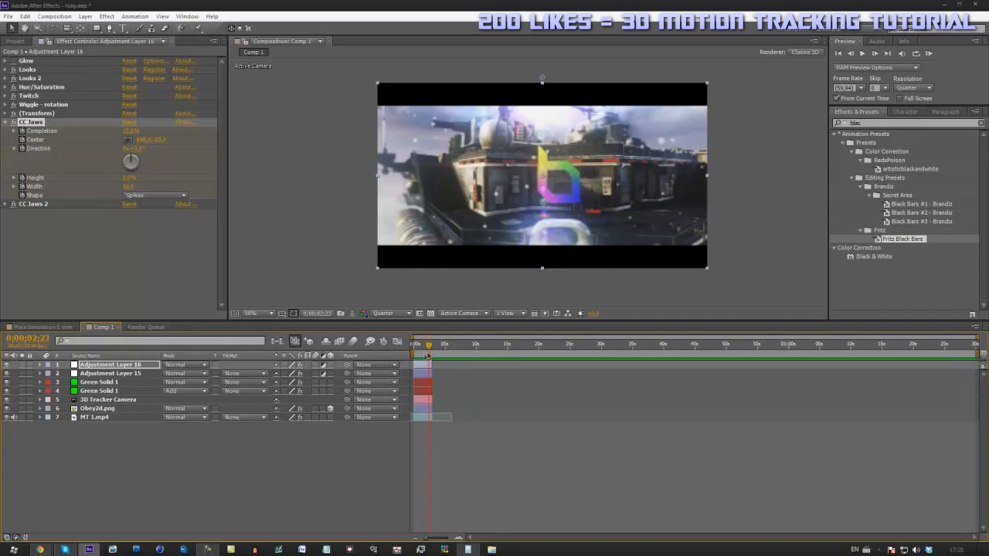
left_click_drag(429, 356, 419, 355)
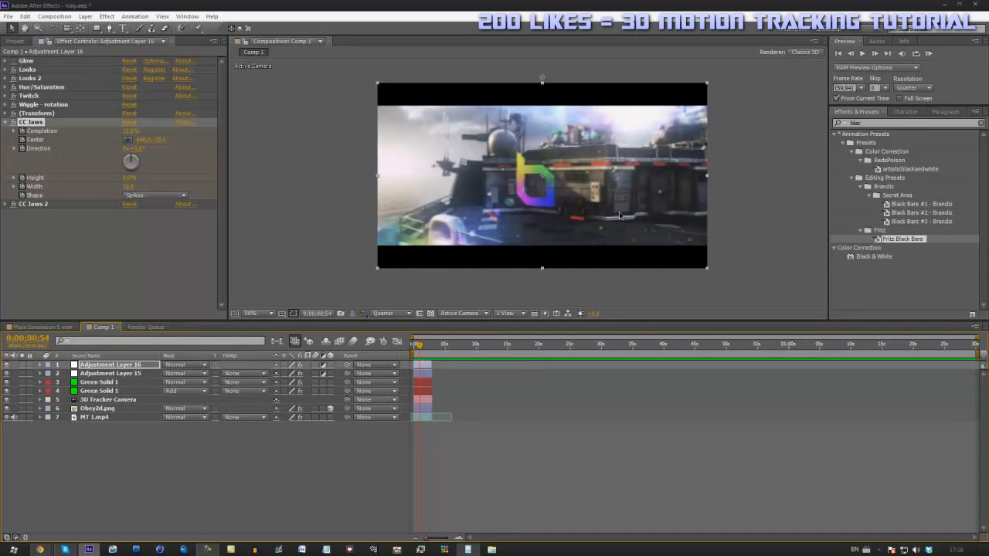
mouse_move(422, 355)
left_mouse_down()
mouse_move(411, 356)
mouse_move(424, 353)
left_mouse_up()
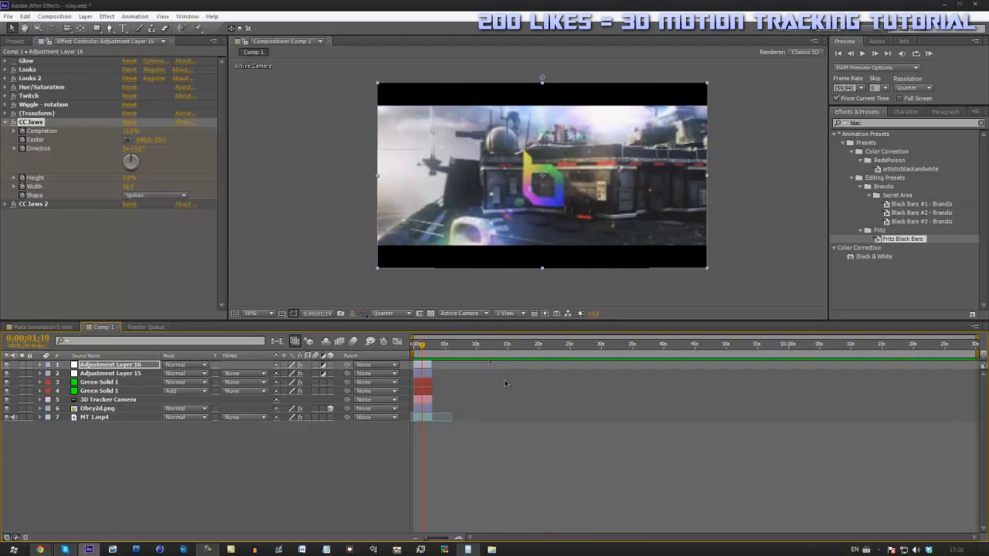
left_click(513, 464)
left_click_drag(417, 349, 422, 349)
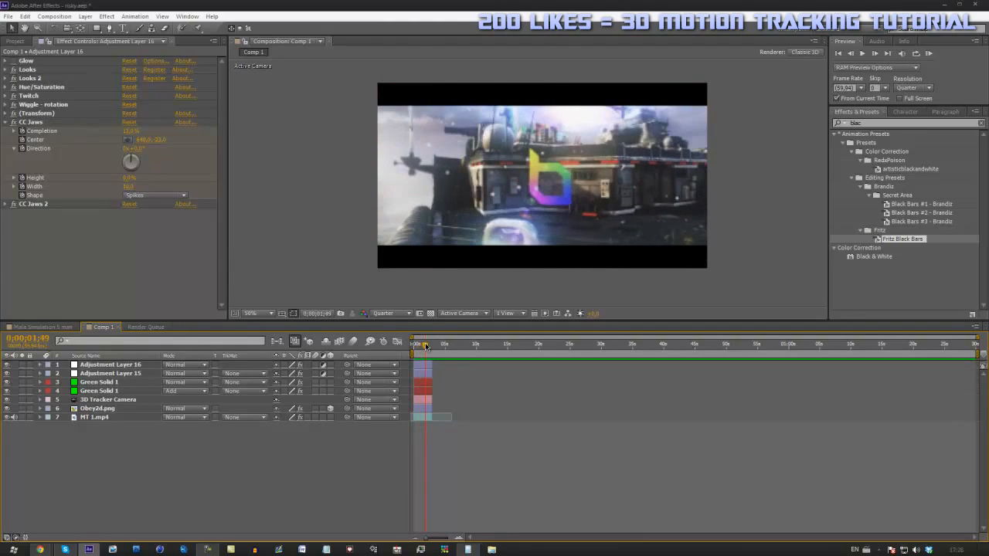
mouse_move(431, 346)
left_mouse_down()
mouse_move(442, 347)
mouse_move(414, 375)
mouse_move(437, 349)
mouse_move(422, 361)
mouse_move(417, 349)
mouse_move(430, 349)
left_mouse_up()
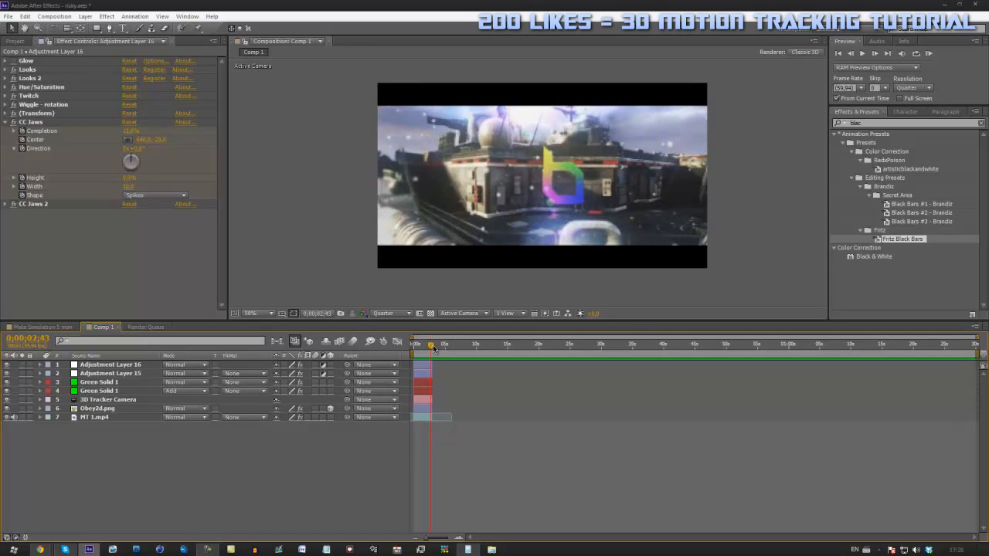